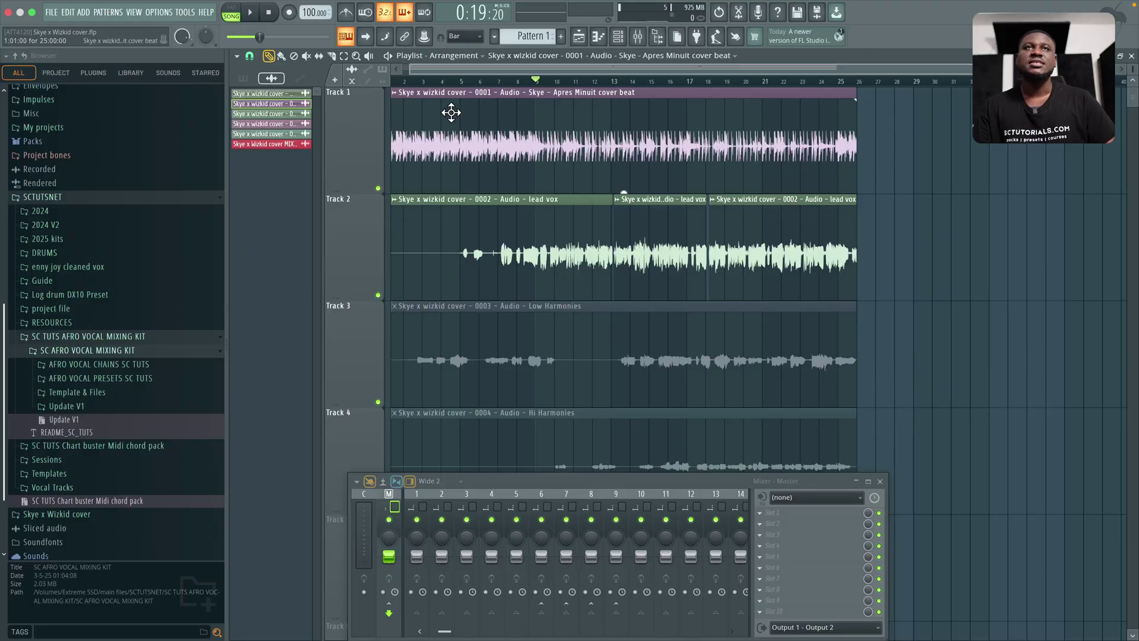
# Step: Play the unmixed Skye x Wizkid cover from bar 9 with the Mixer raised over the playlist
pyautogui.press('space')
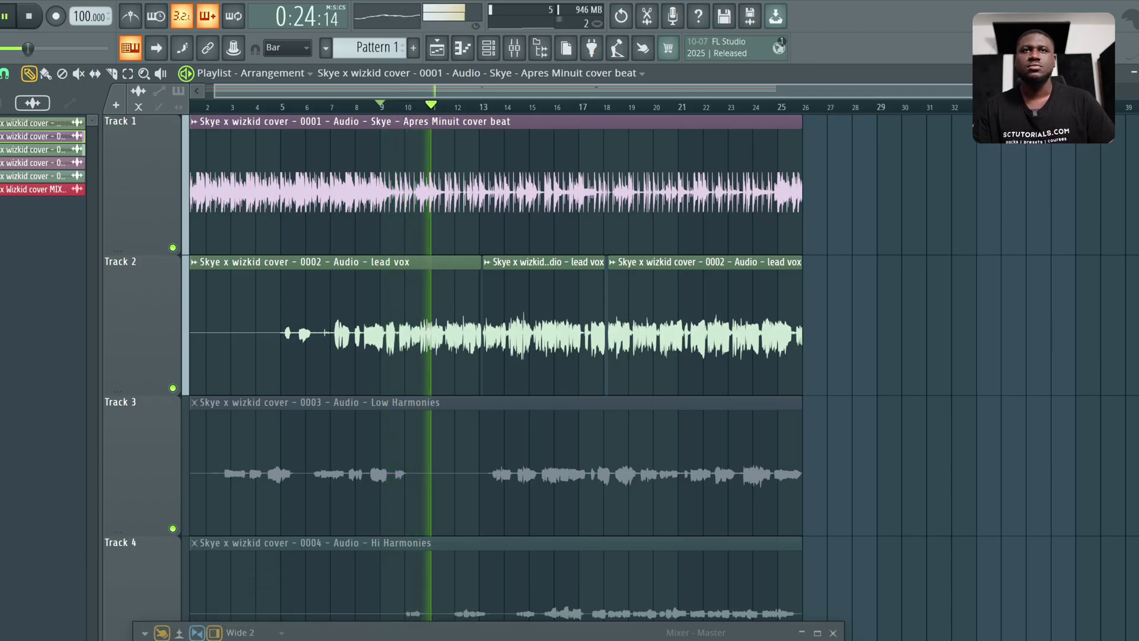
pyautogui.moveTo(433, 631); pyautogui.dragTo(485, 450)
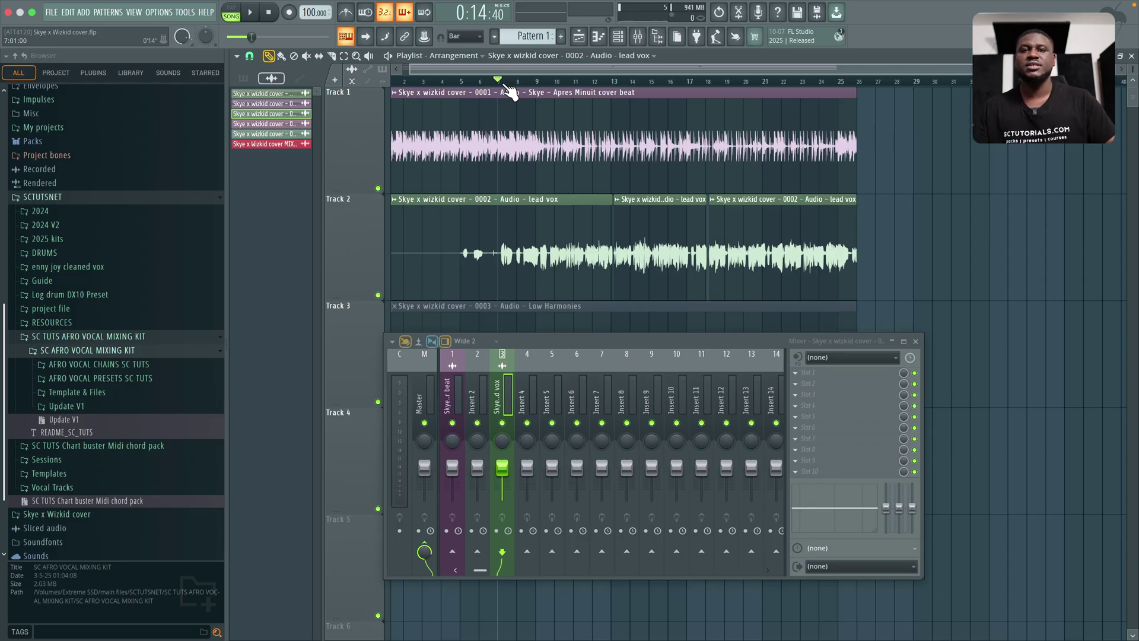
# Step: Solo Track 2 and play the unmixed lead vocal on its own, then stop
pyautogui.rightClick(378, 295)
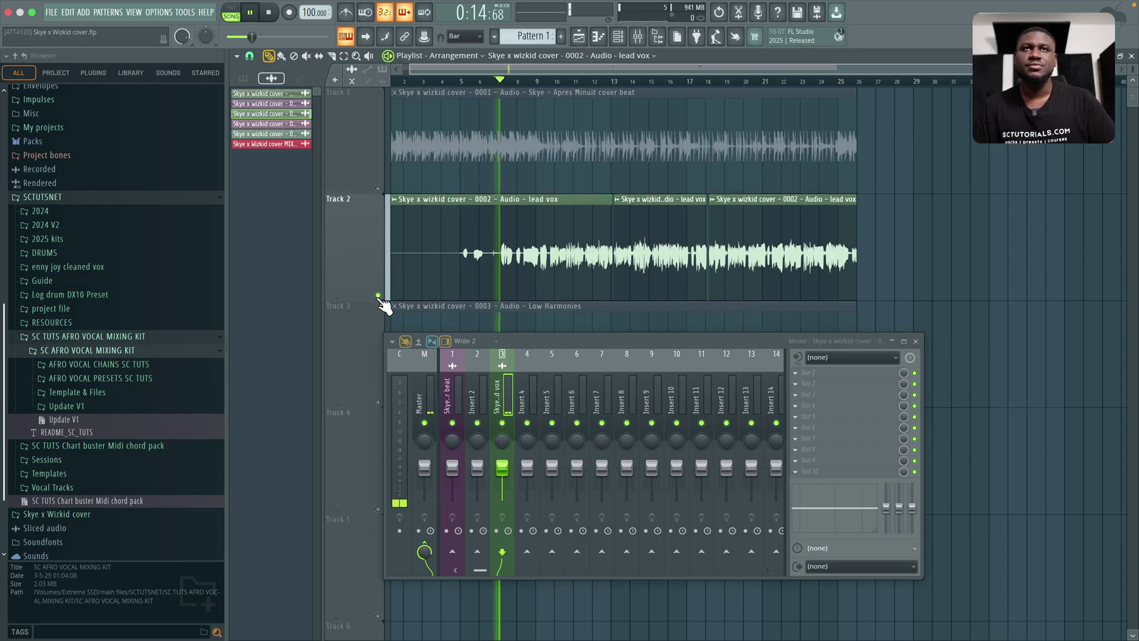
pyautogui.press('space')
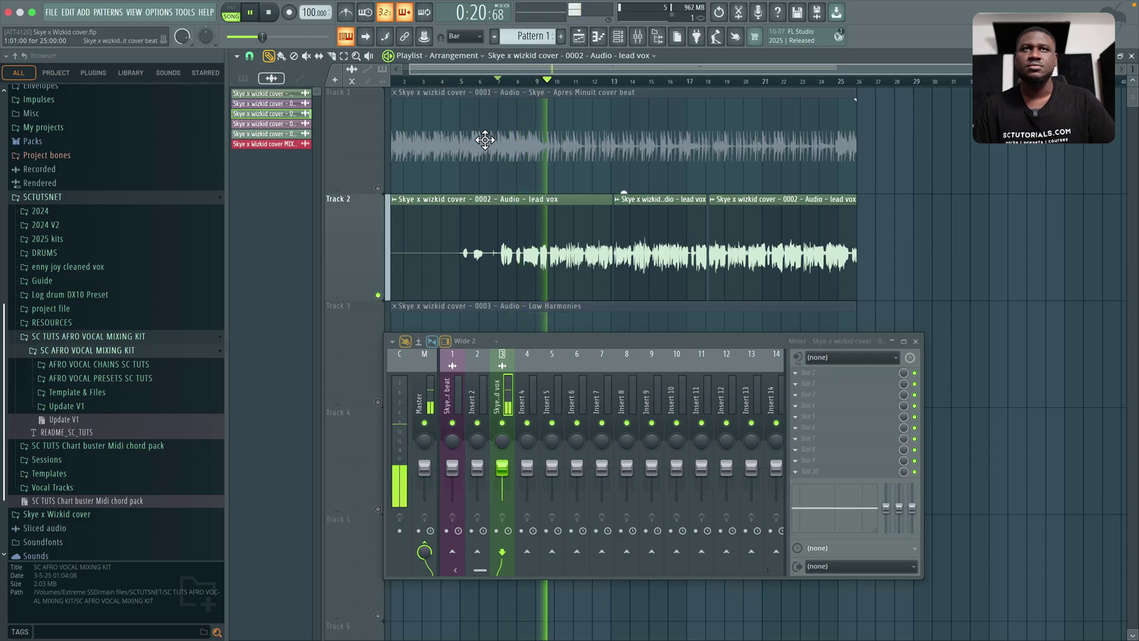
pyautogui.press('space')
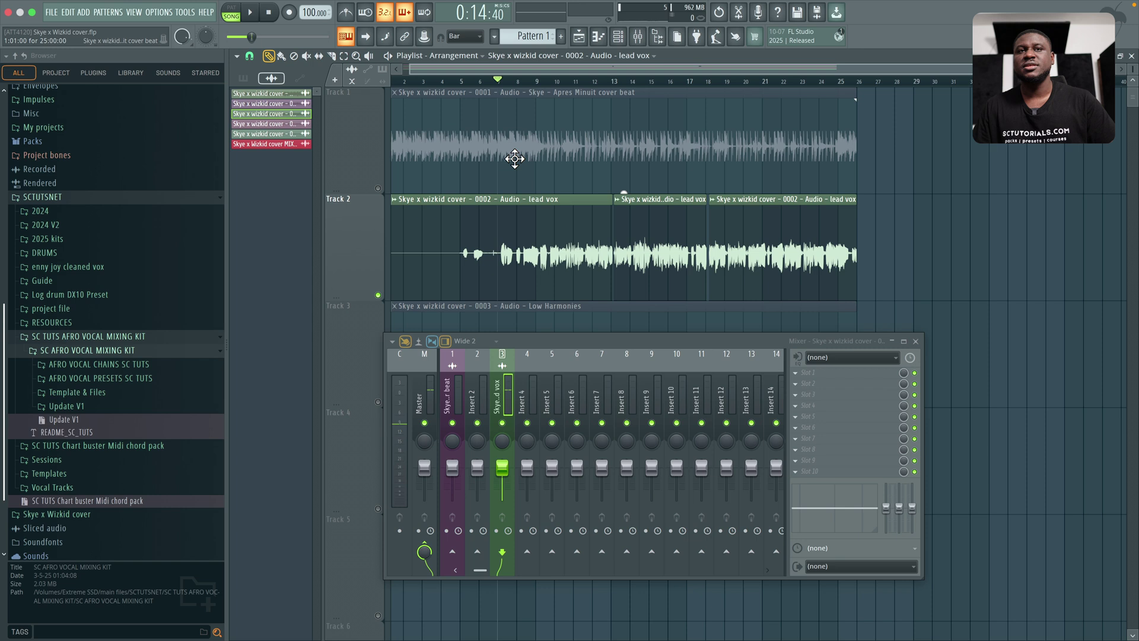
# Step: Load 'RX10 noise remover - Premium' from AFRO VOCAL PRESETS SC TUTS > RESTORATION into Slot 1
pyautogui.click(121, 381)
pyautogui.click(104, 420)
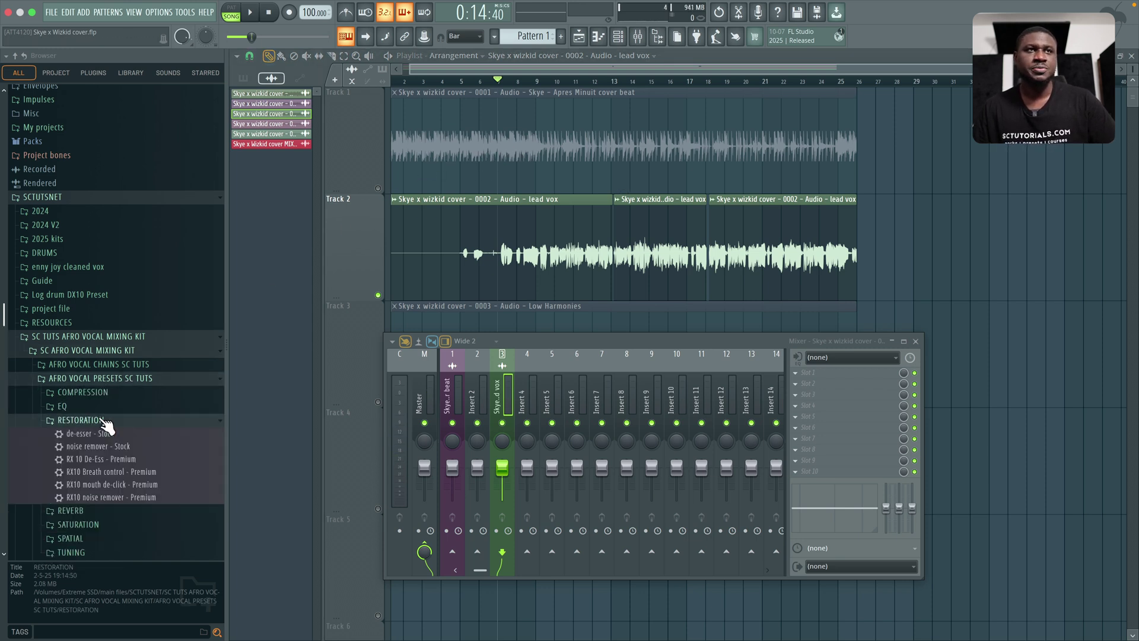
pyautogui.scroll(-3, 107, 431)
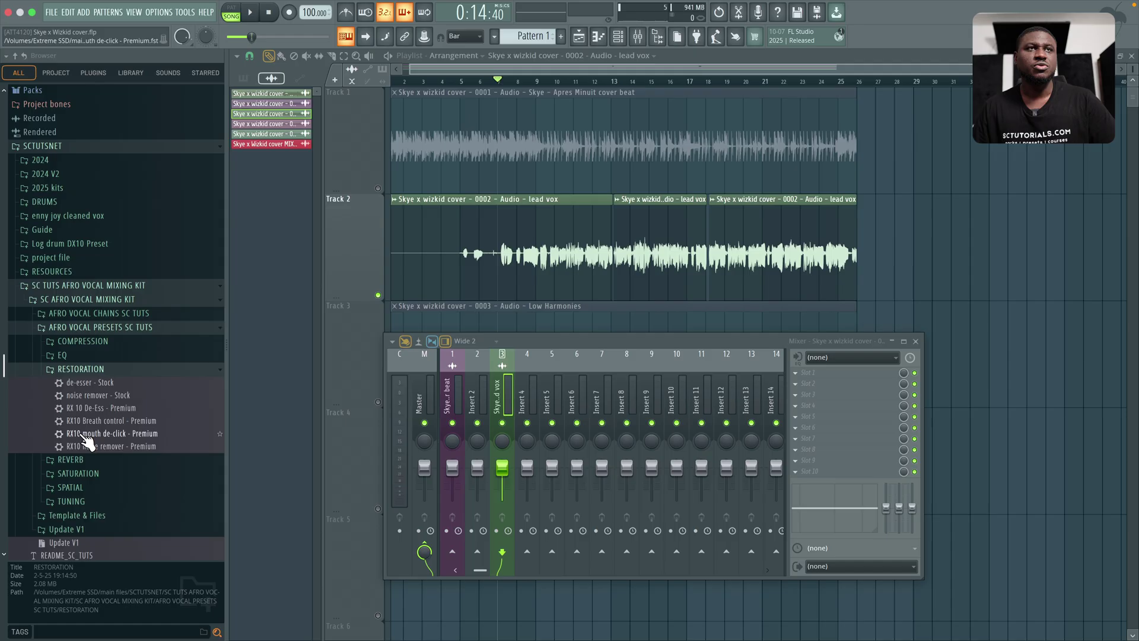
pyautogui.moveTo(86, 449); pyautogui.dragTo(579, 388)
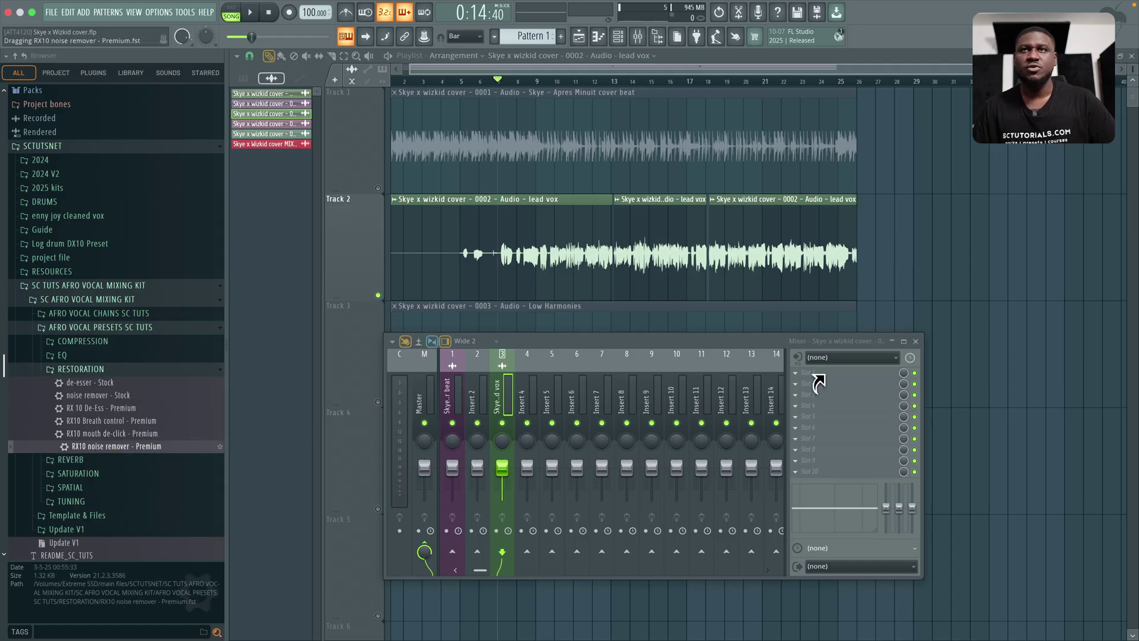
pyautogui.moveTo(819, 383); pyautogui.dragTo(826, 378)
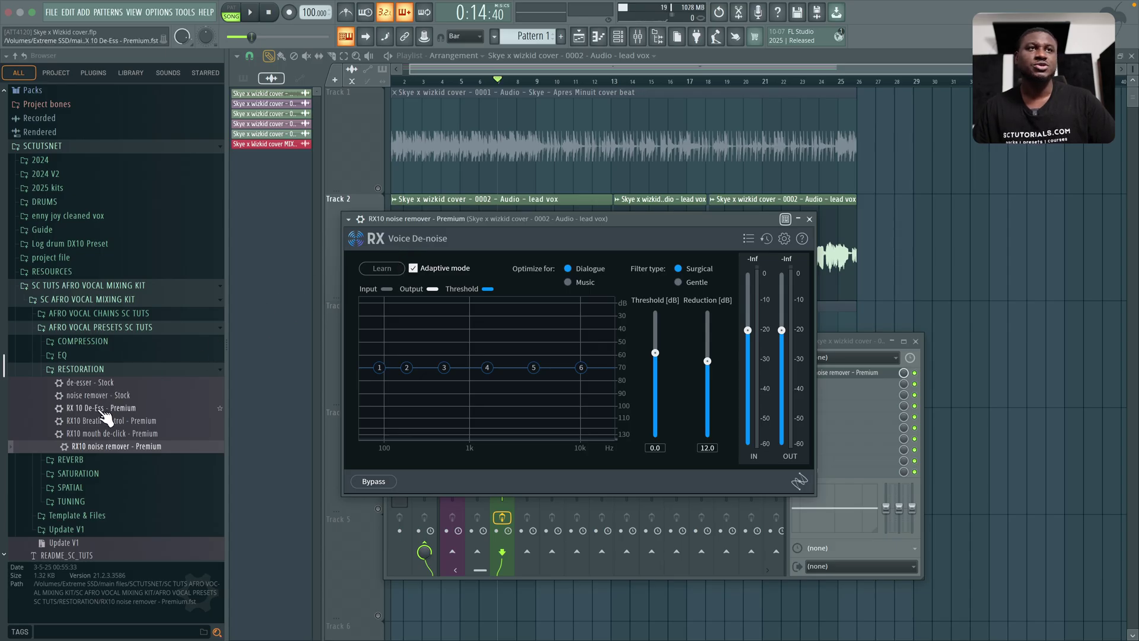
# Step: Add 'noise remover - Stock' to Slot 2, then delete it from the chain
pyautogui.moveTo(100, 397); pyautogui.dragTo(160, 403)
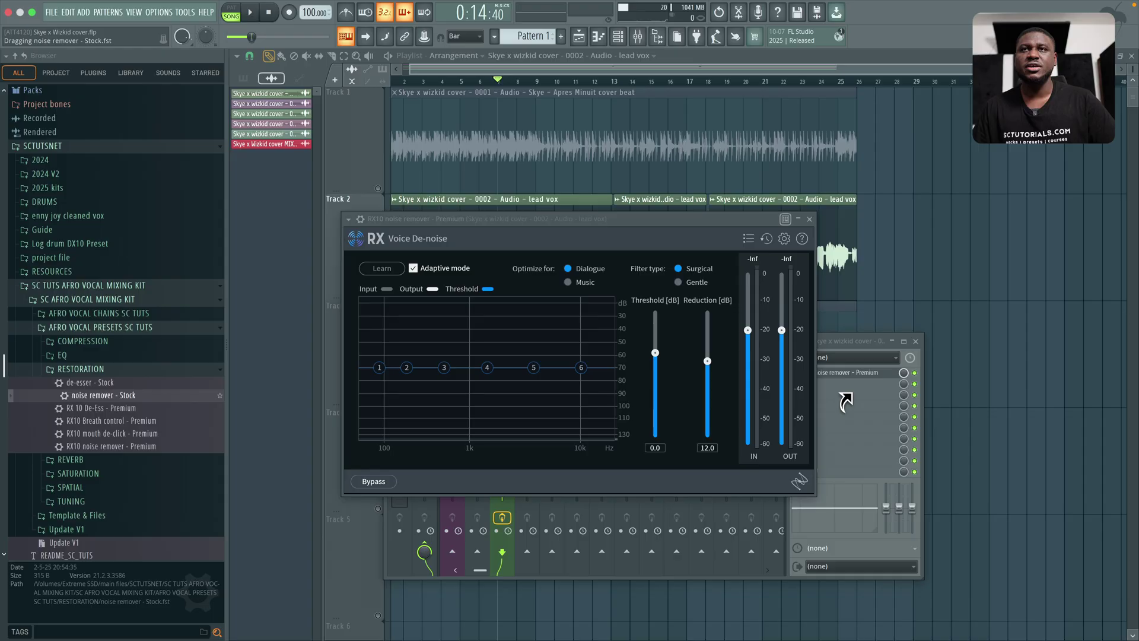
pyautogui.moveTo(846, 401); pyautogui.dragTo(845, 384)
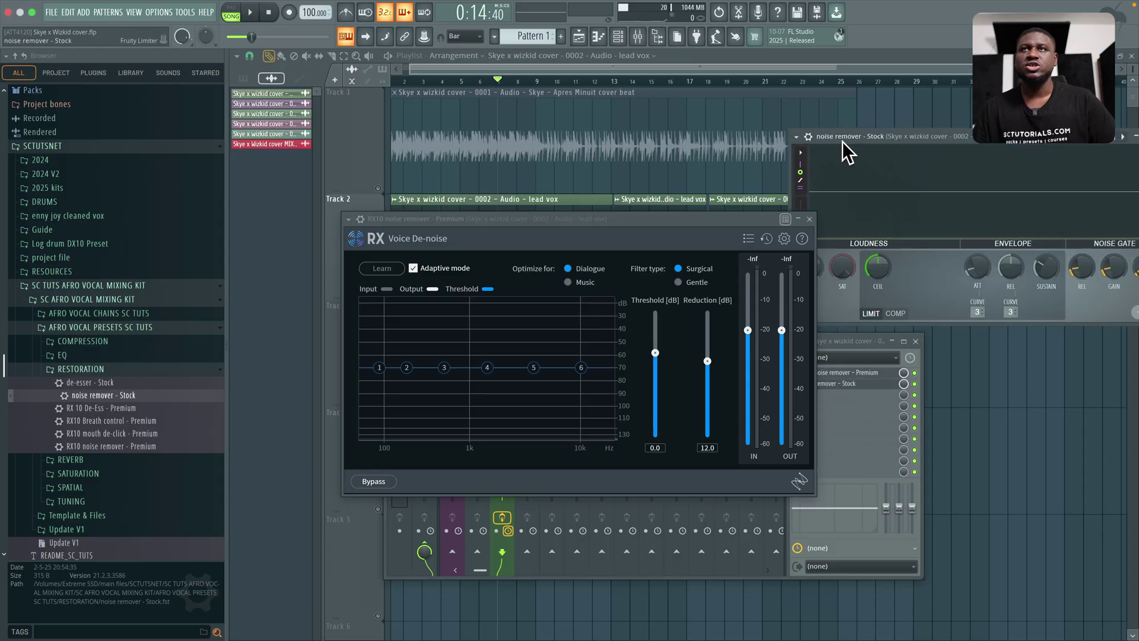
pyautogui.moveTo(842, 140); pyautogui.dragTo(588, 85)
pyautogui.click(809, 219)
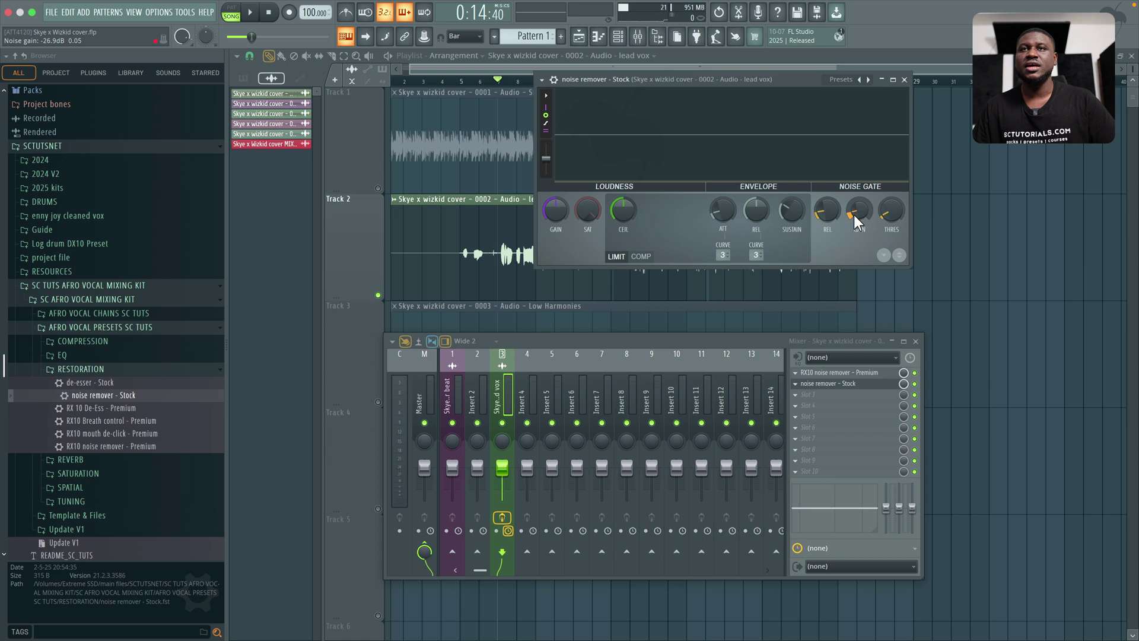
pyautogui.click(802, 387)
pyautogui.click(809, 389)
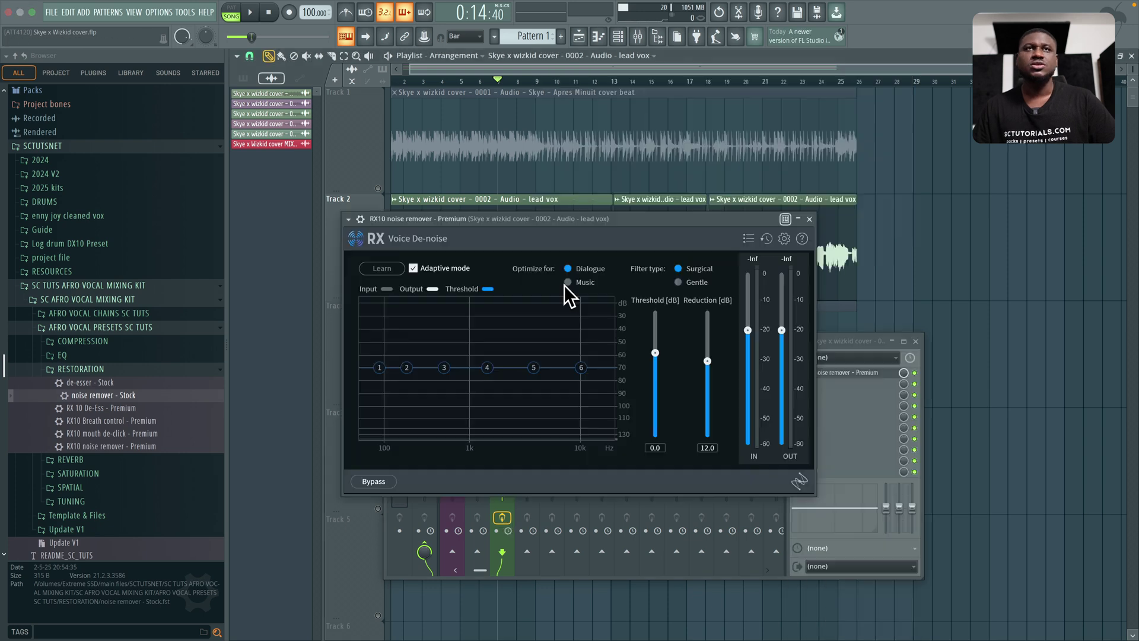
# Step: Play the vocal with RX10 noise remover switched off and back on, then close its window
pyautogui.press('space')
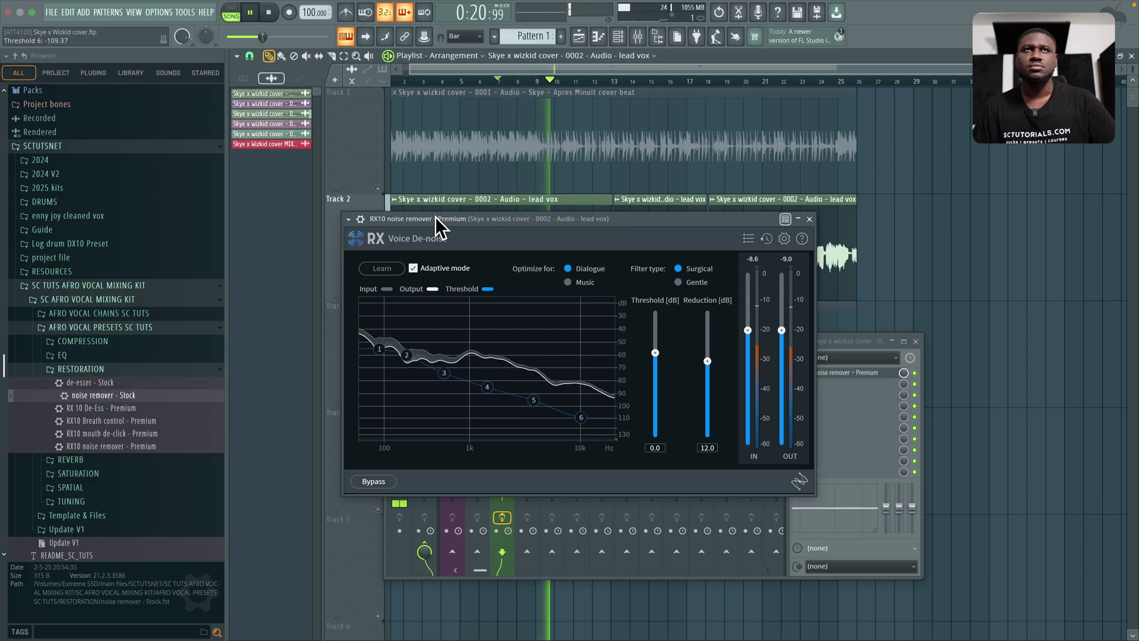
pyautogui.click(360, 219)
pyautogui.click(777, 238)
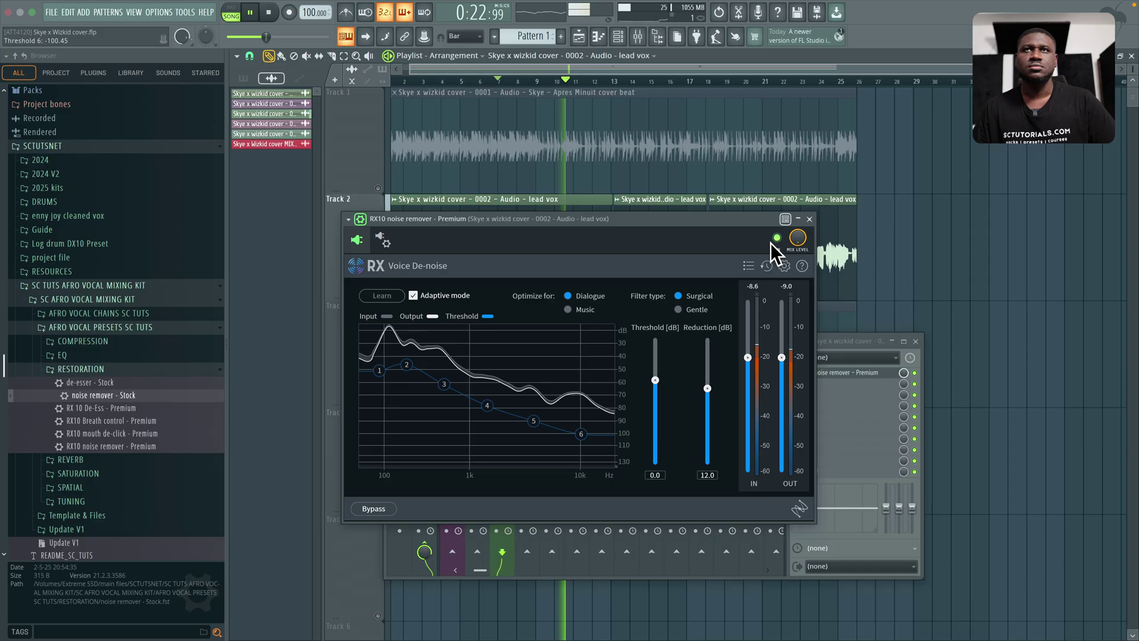
pyautogui.press('space')
pyautogui.press('space')
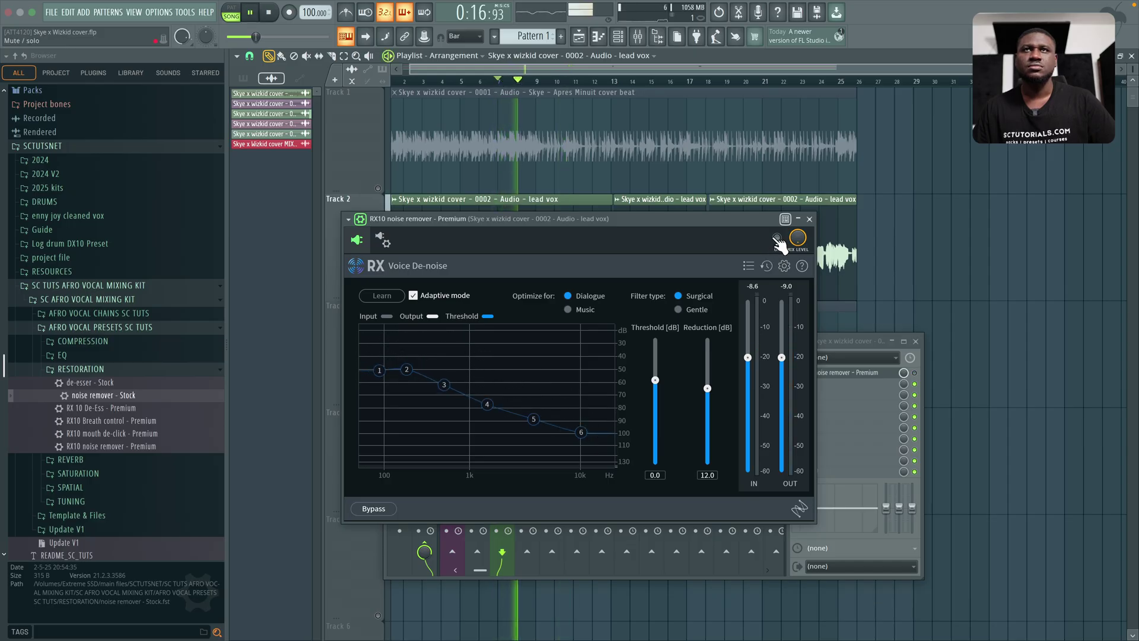
pyautogui.click(777, 238)
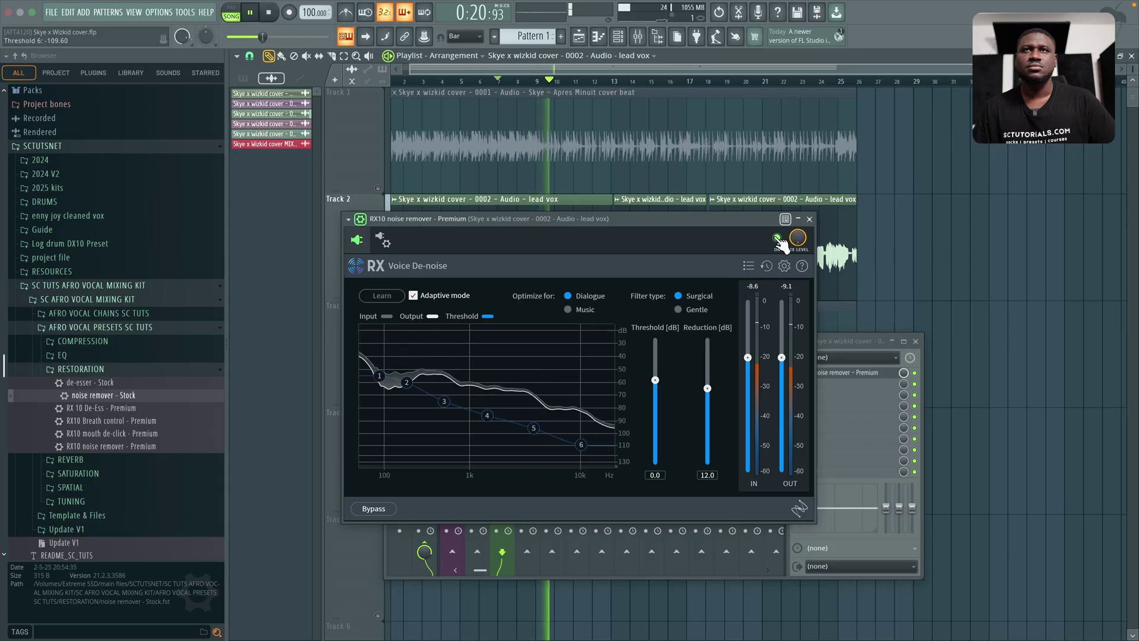
pyautogui.press('space')
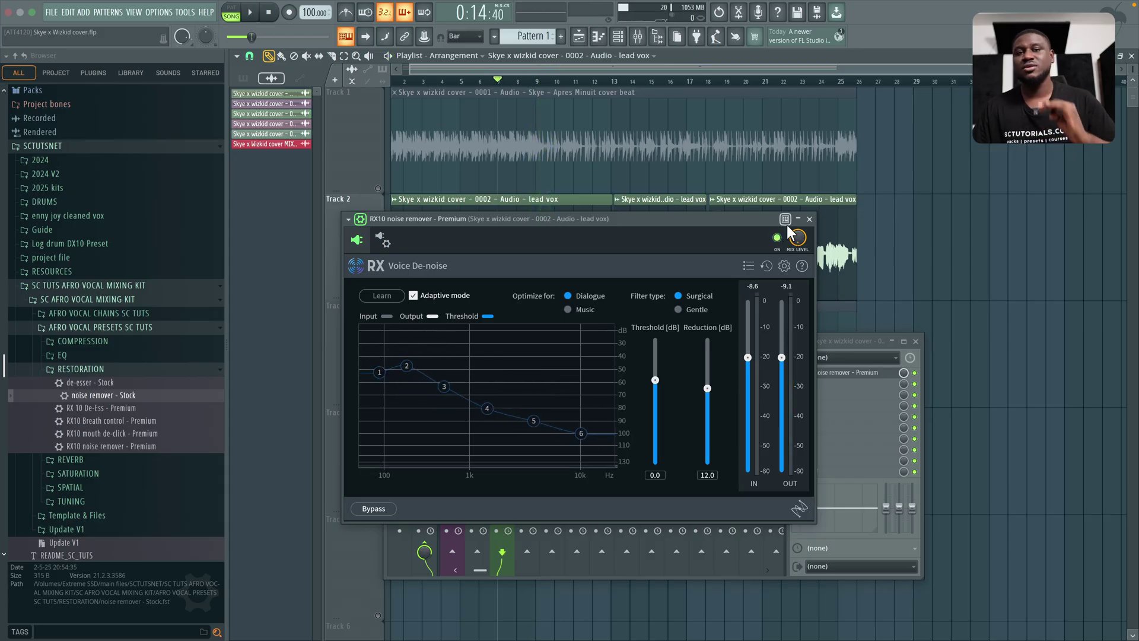
pyautogui.click(810, 218)
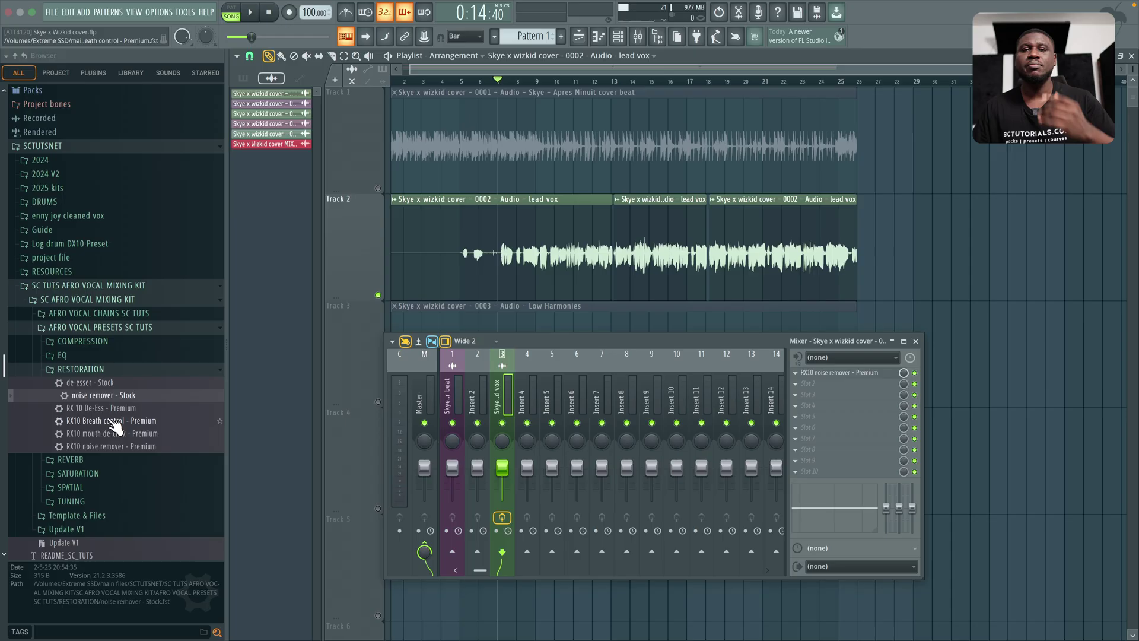
# Step: Load 'RX10 mouth de-click - Premium' from RESTORATION into Slot 2 after the noise remover
pyautogui.click(77, 435)
pyautogui.moveTo(77, 442); pyautogui.dragTo(861, 389)
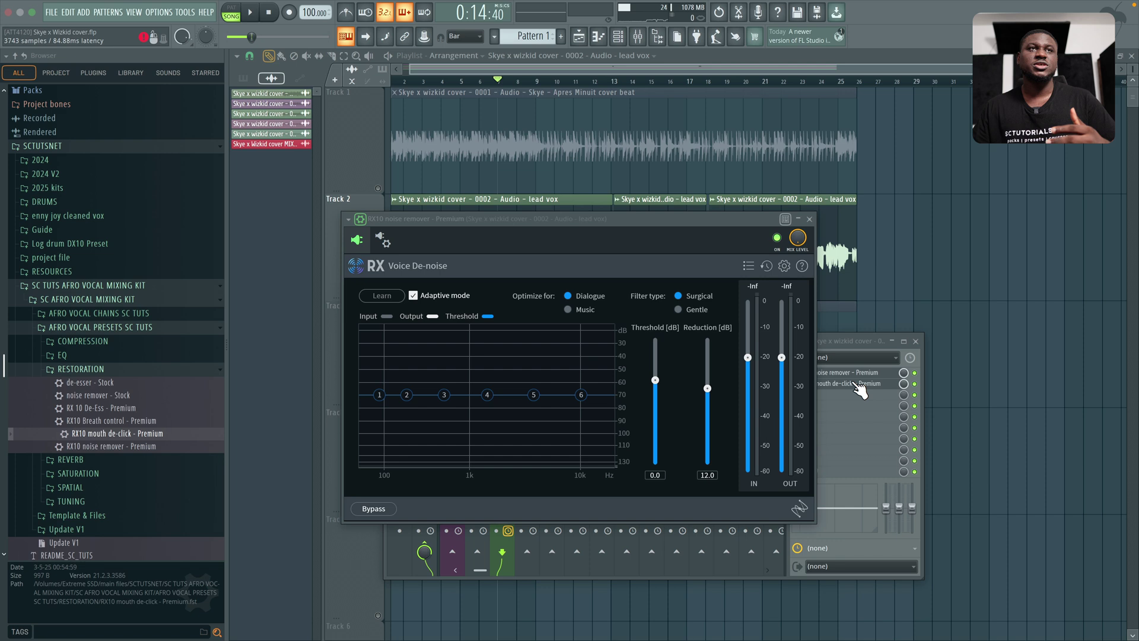
pyautogui.click(134, 315)
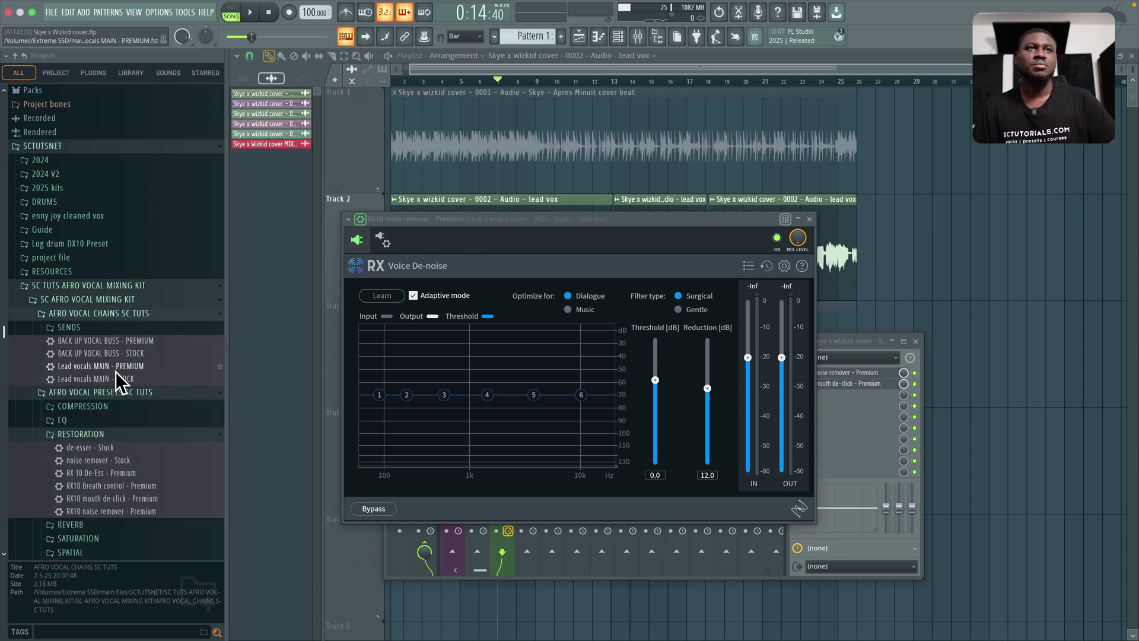
pyautogui.click(126, 313)
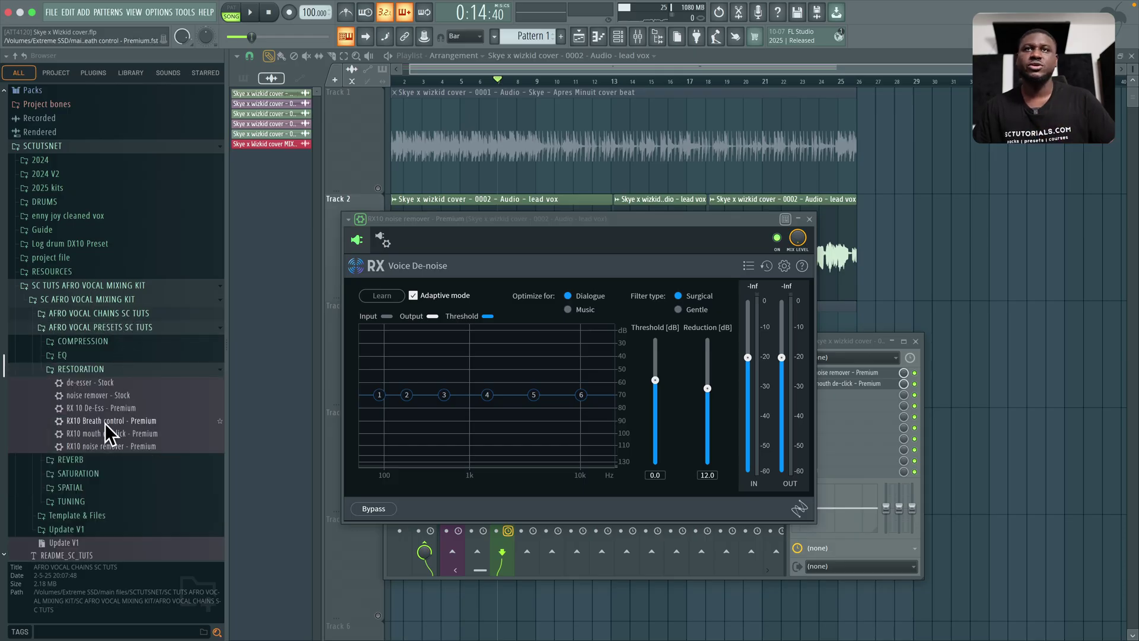
pyautogui.moveTo(137, 396); pyautogui.dragTo(672, 240)
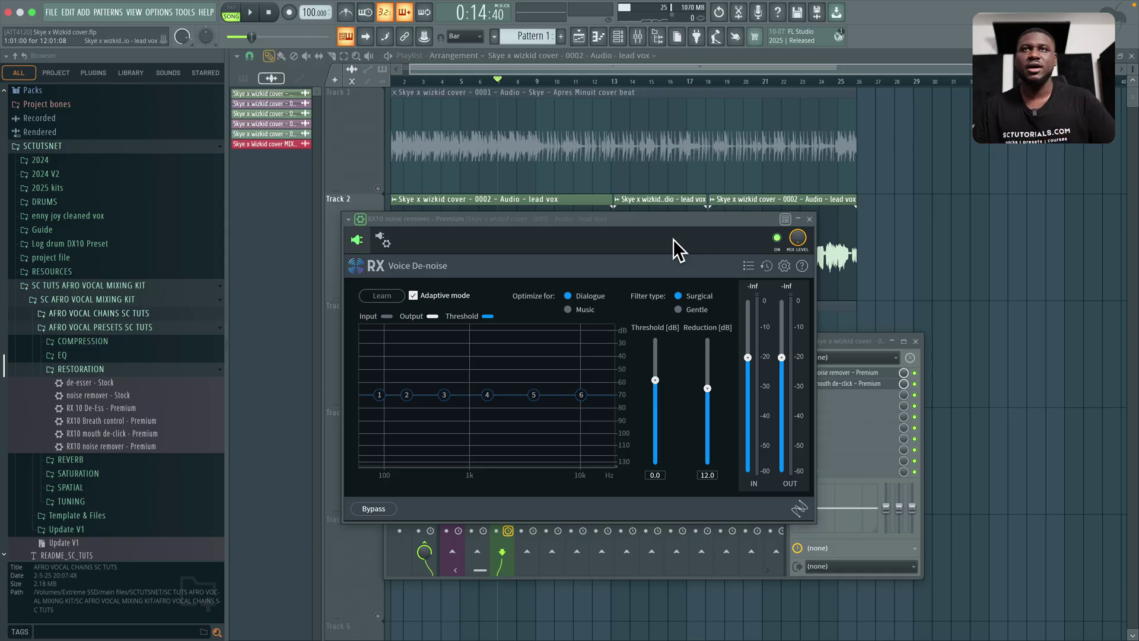
# Step: Play the vocal through both RX10 plugins, toggling mouth de-click to compare
pyautogui.press('space')
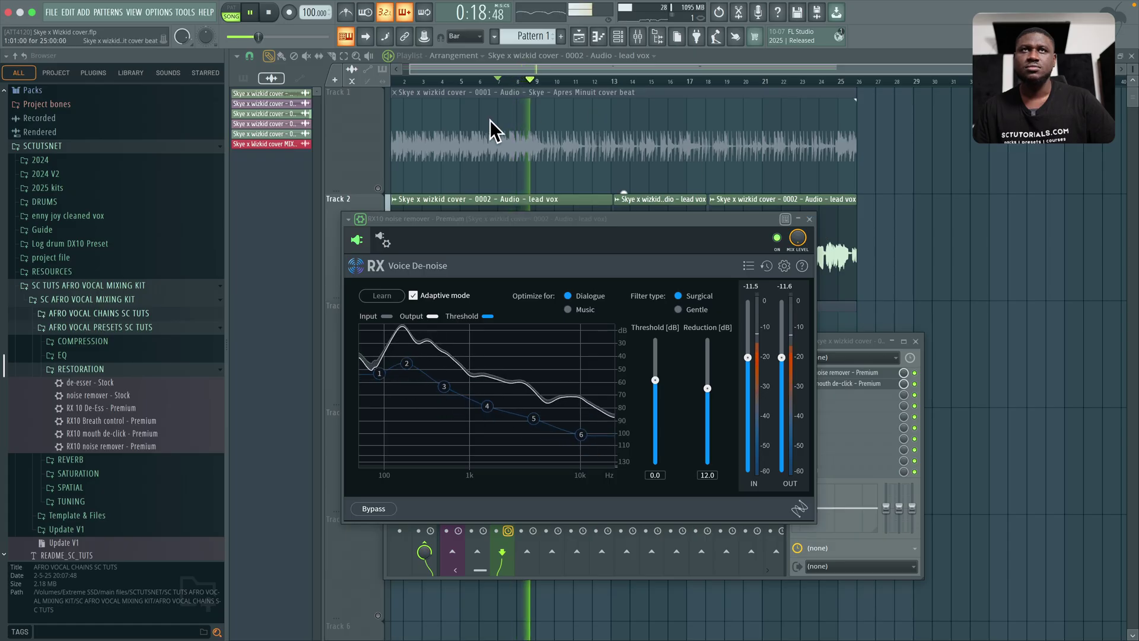
pyautogui.scroll(2, 524, 123)
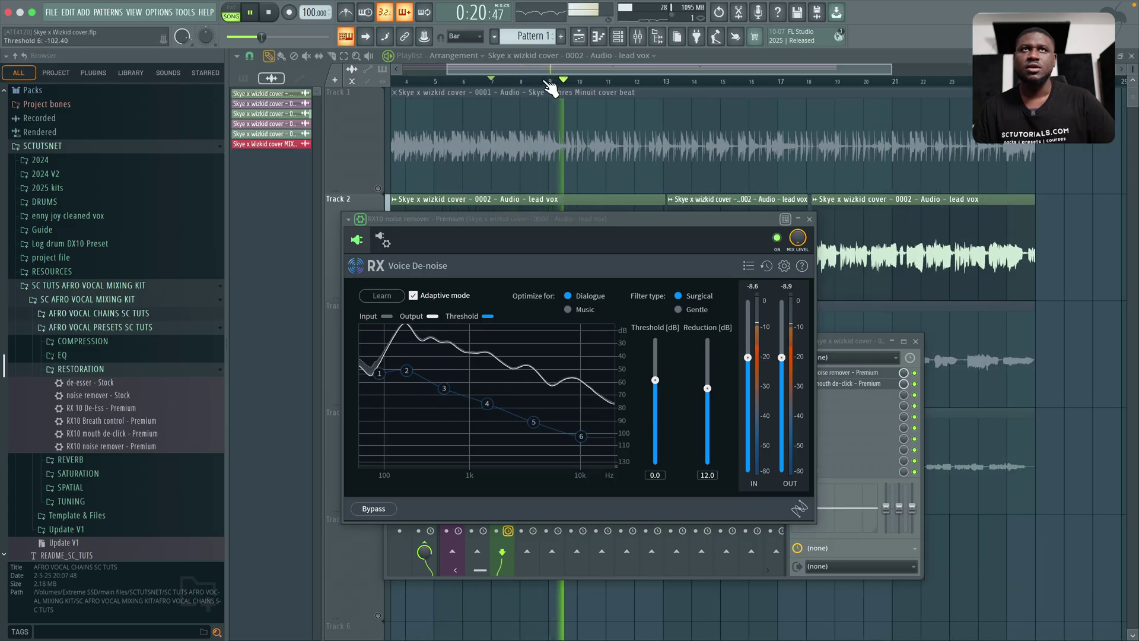
pyautogui.press('space')
pyautogui.click(809, 219)
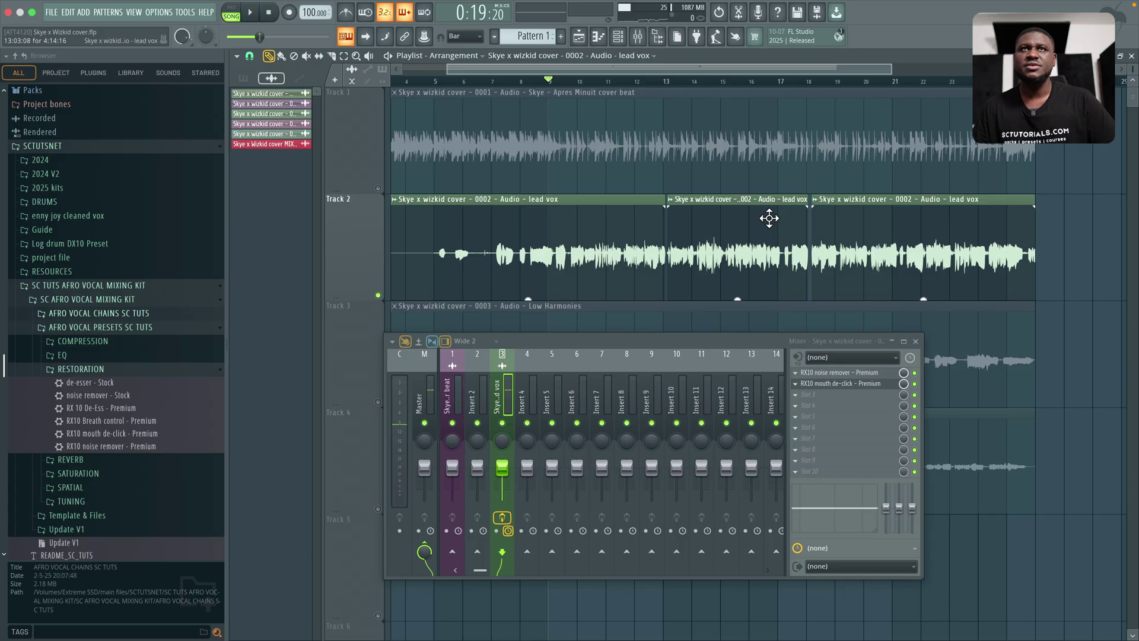
pyautogui.press('space')
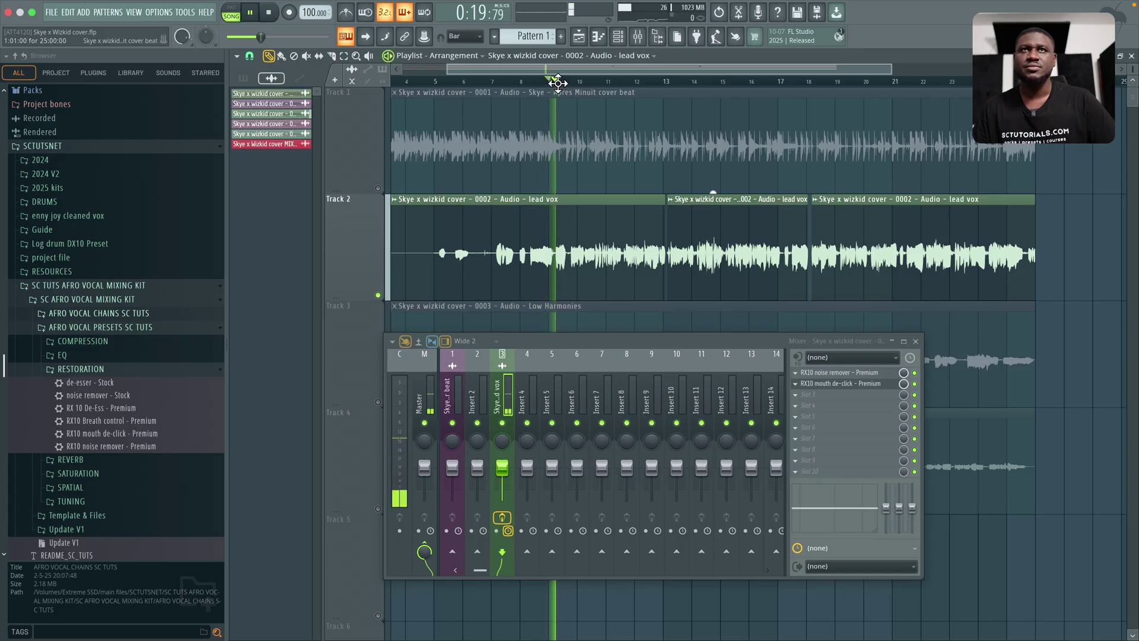
pyautogui.click(914, 383)
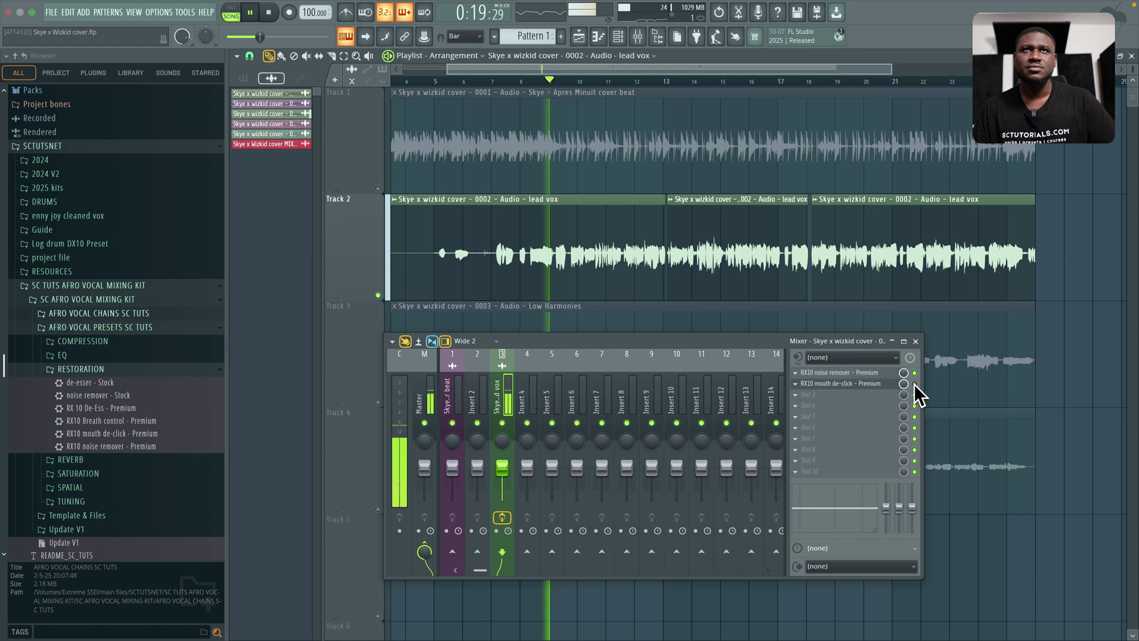
# Step: Load RX10 Breath control into Slot 3 and set its Target level to -61.3 dB
pyautogui.press('space')
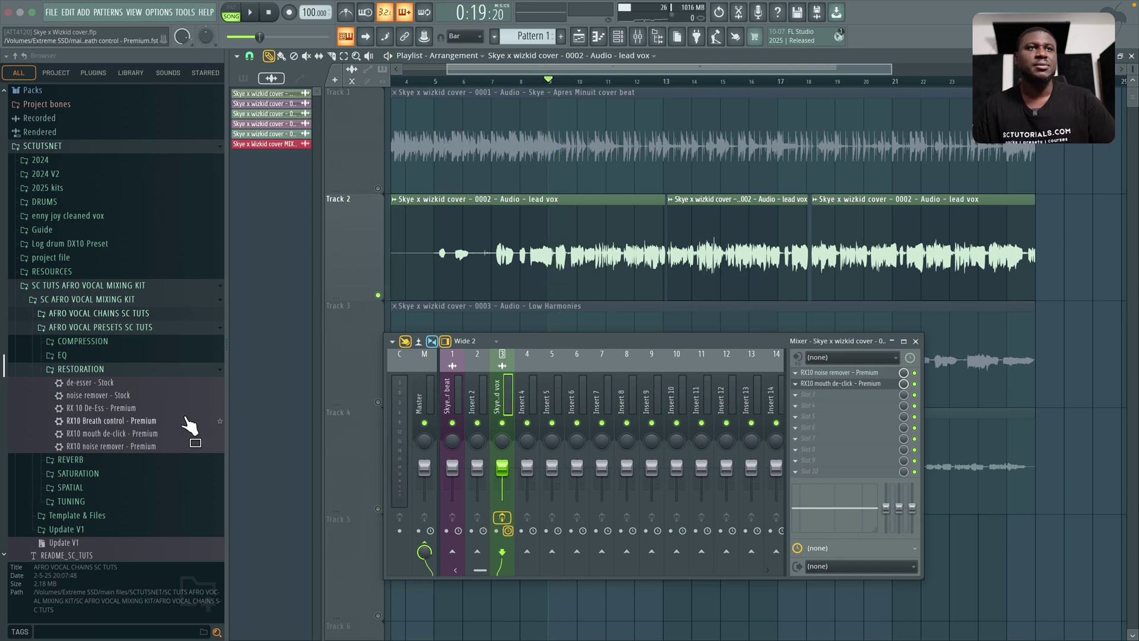
pyautogui.moveTo(140, 446); pyautogui.dragTo(127, 453)
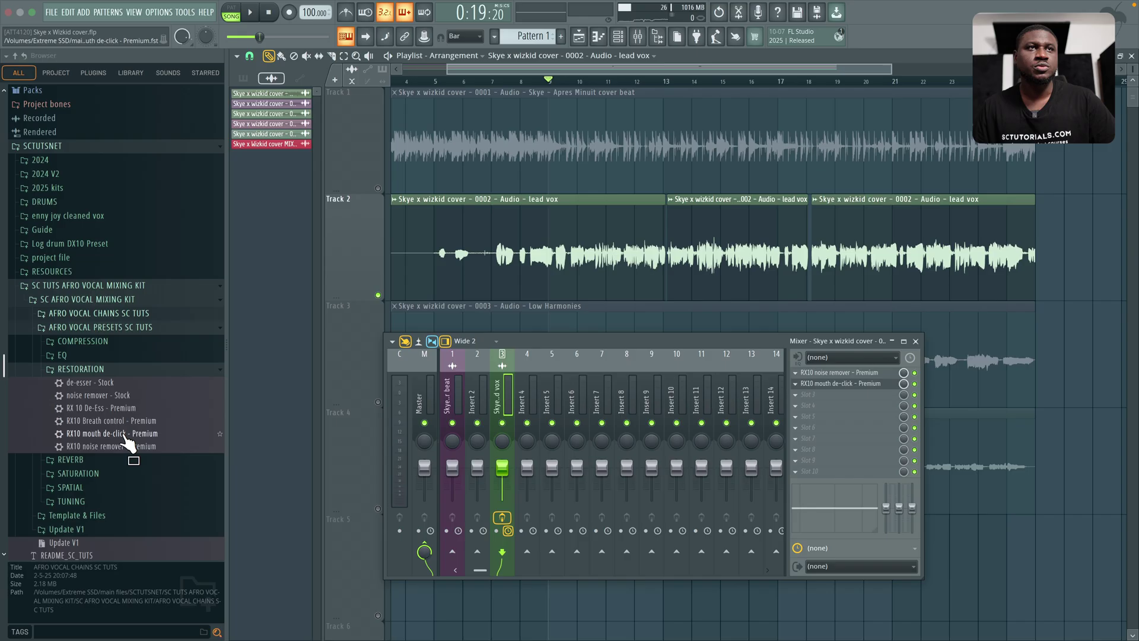
pyautogui.click(112, 420)
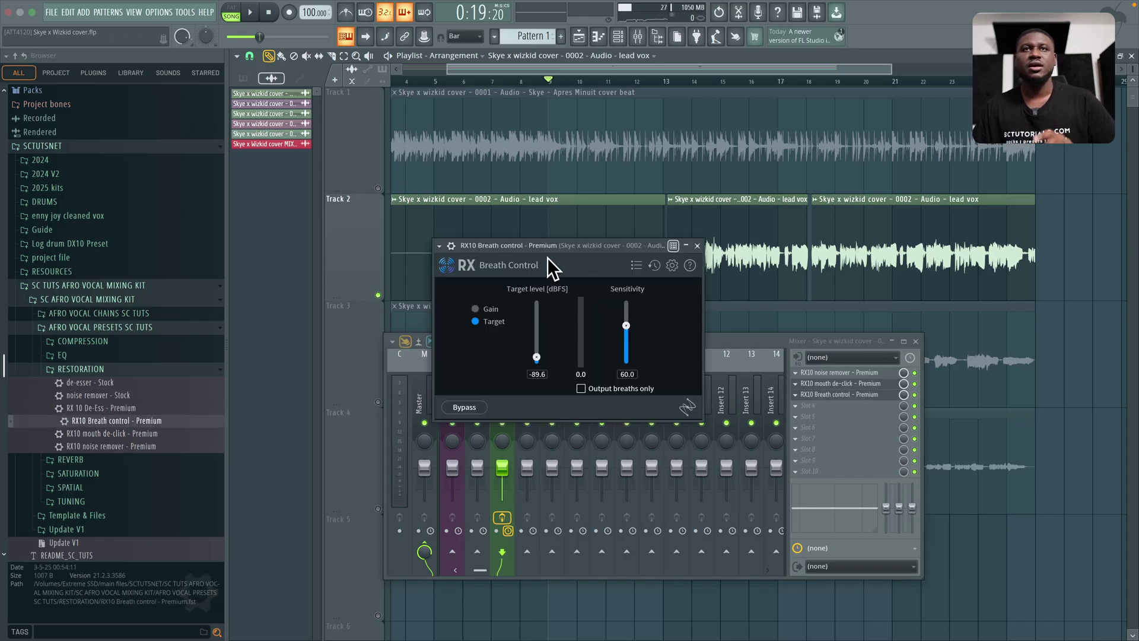
pyautogui.press('space')
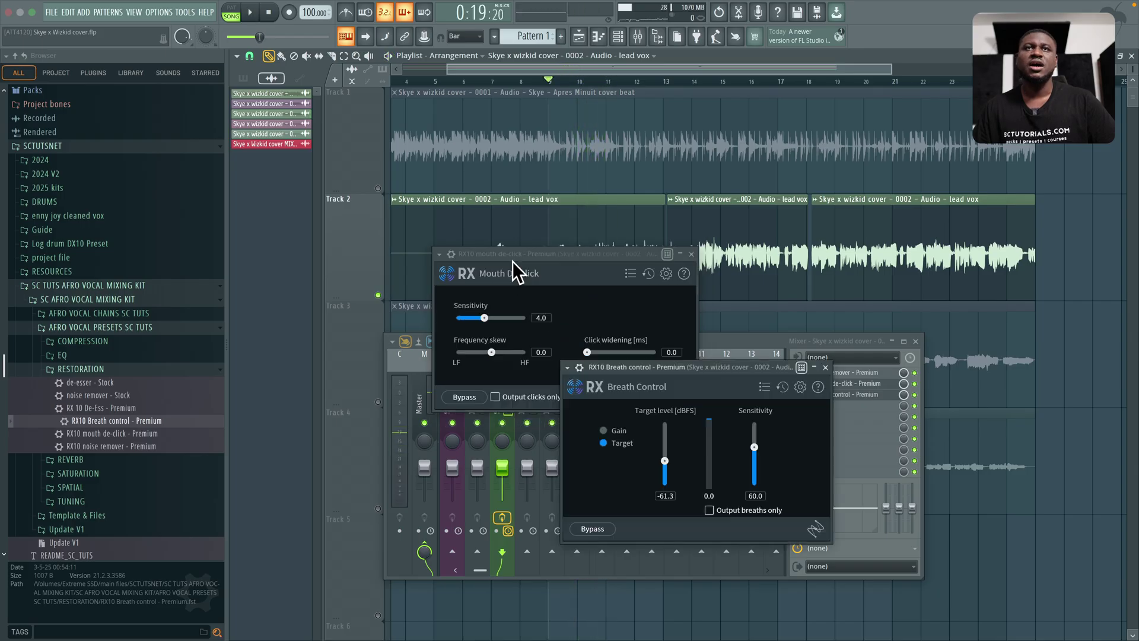
pyautogui.moveTo(522, 249); pyautogui.dragTo(541, 211)
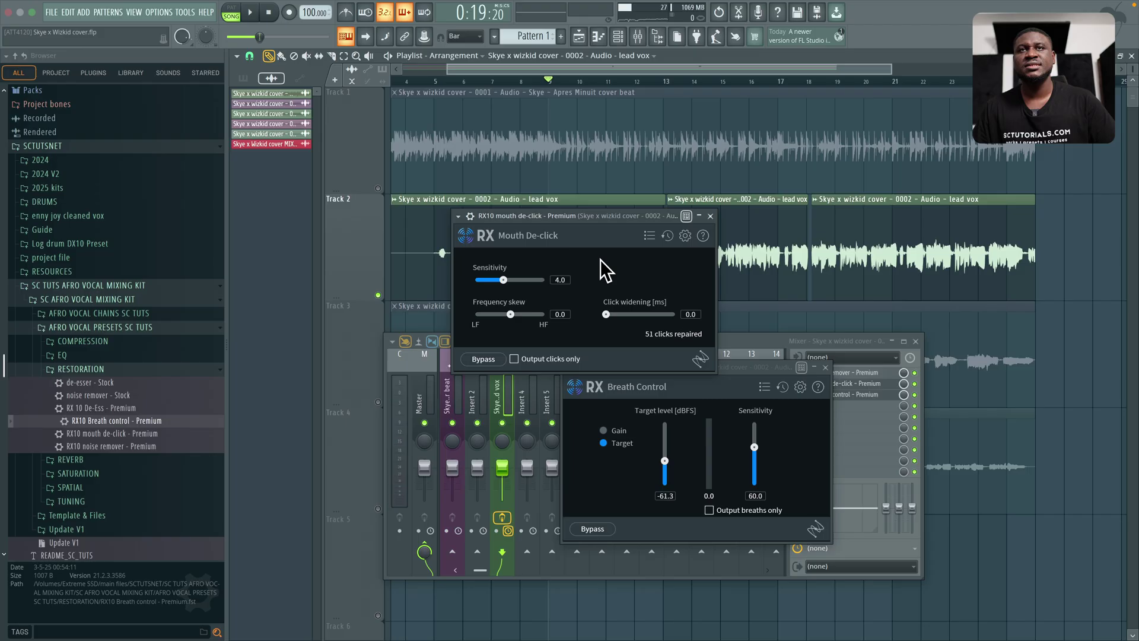
pyautogui.click(710, 216)
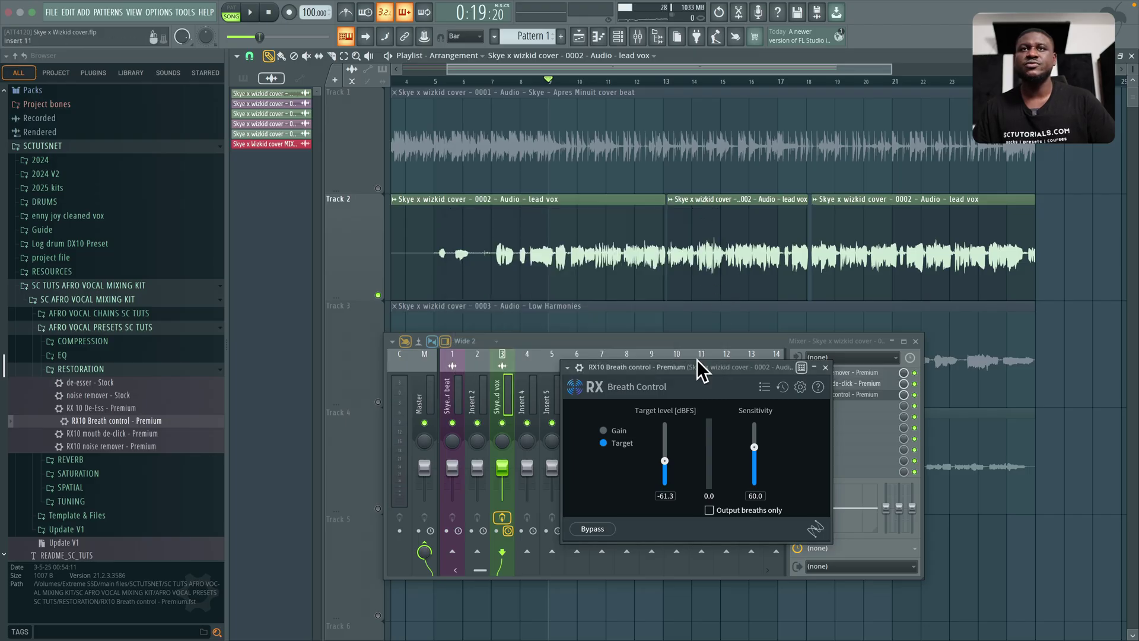
pyautogui.moveTo(685, 365); pyautogui.dragTo(611, 254)
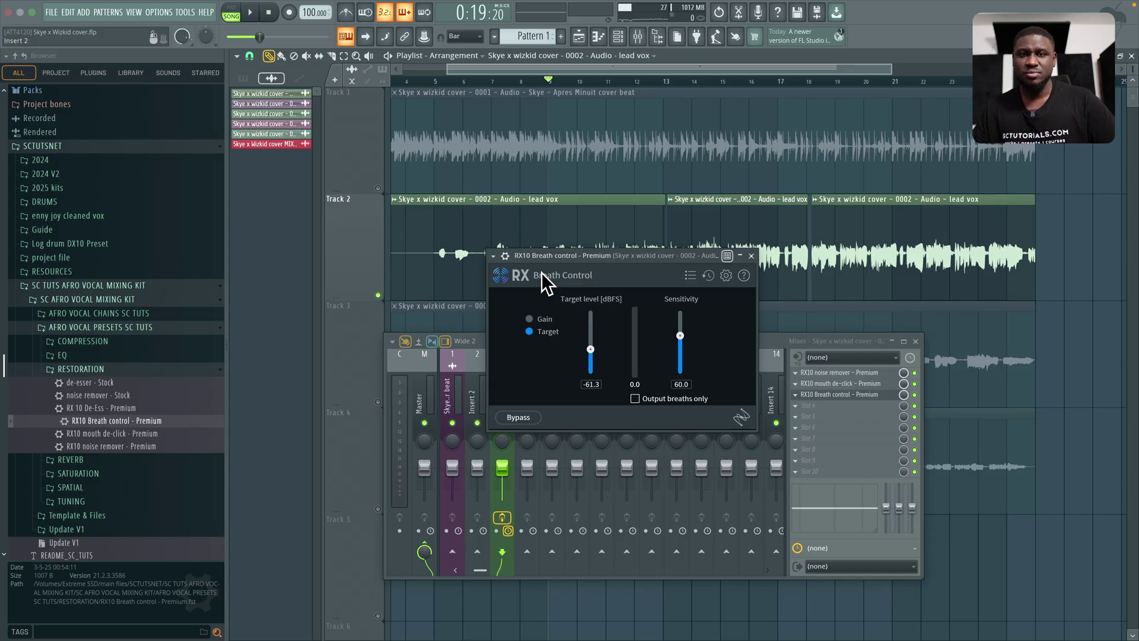
# Step: Load Heavy tuning WAVES from Update V1 into Slot 4, set to C# Natural Minor
pyautogui.click(752, 255)
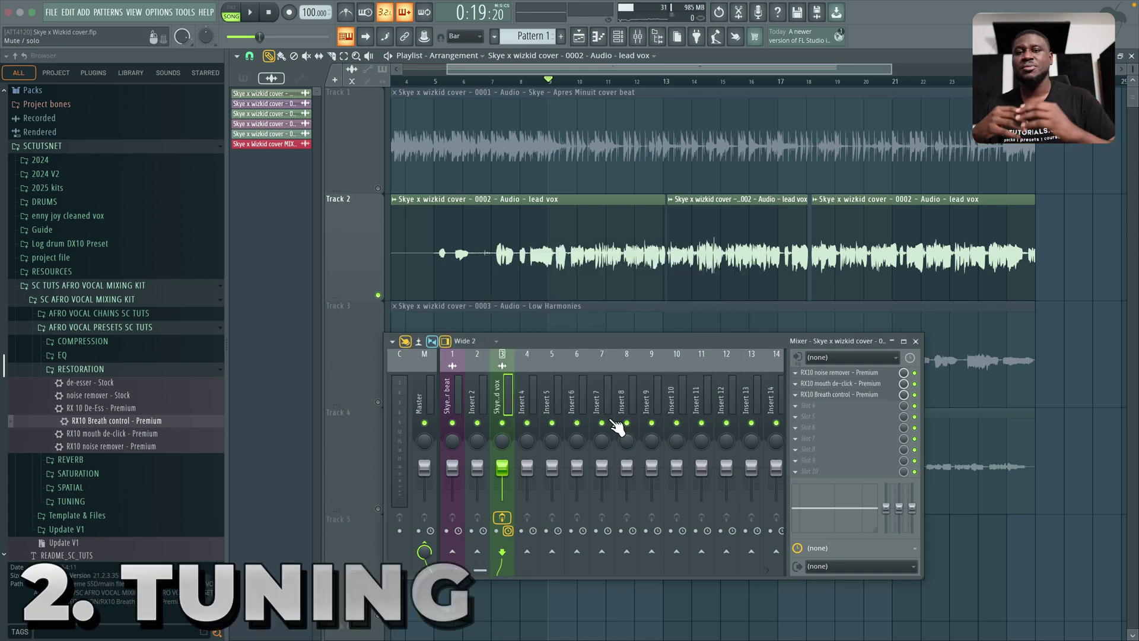
pyautogui.click(95, 529)
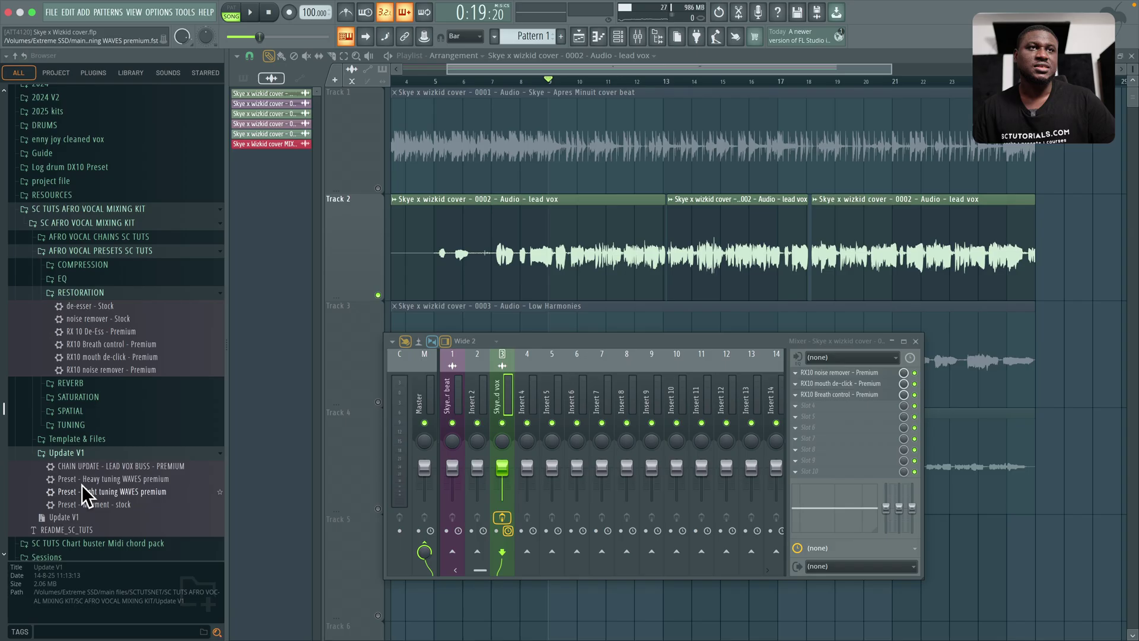
pyautogui.click(103, 479)
pyautogui.moveTo(119, 484); pyautogui.dragTo(369, 446)
pyautogui.moveTo(824, 407); pyautogui.dragTo(827, 403)
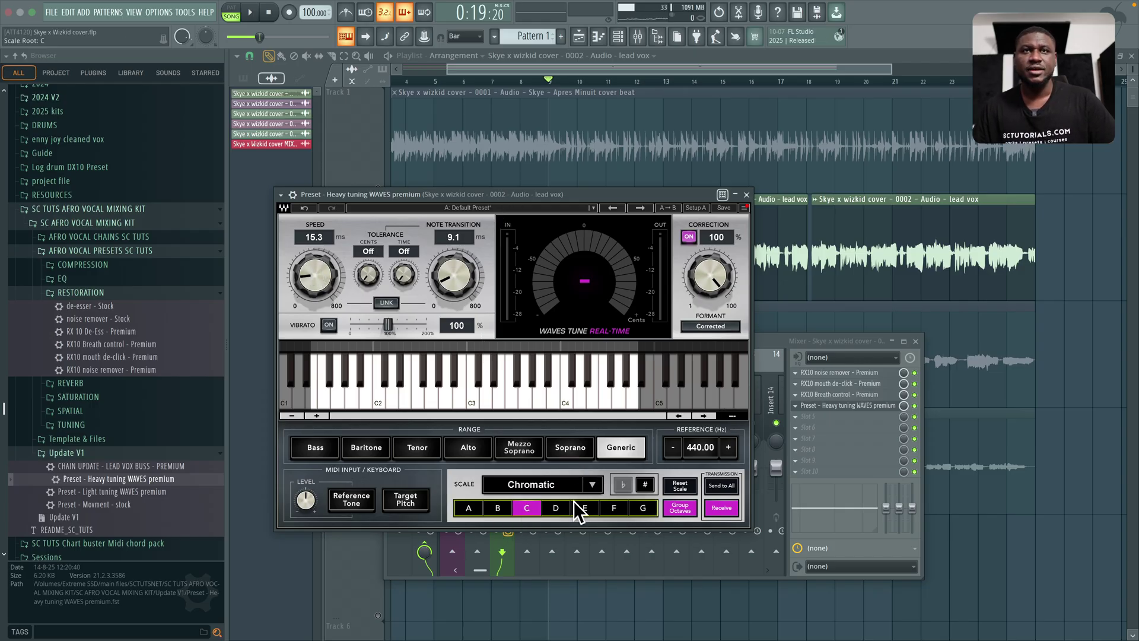
pyautogui.click(646, 482)
pyautogui.click(592, 485)
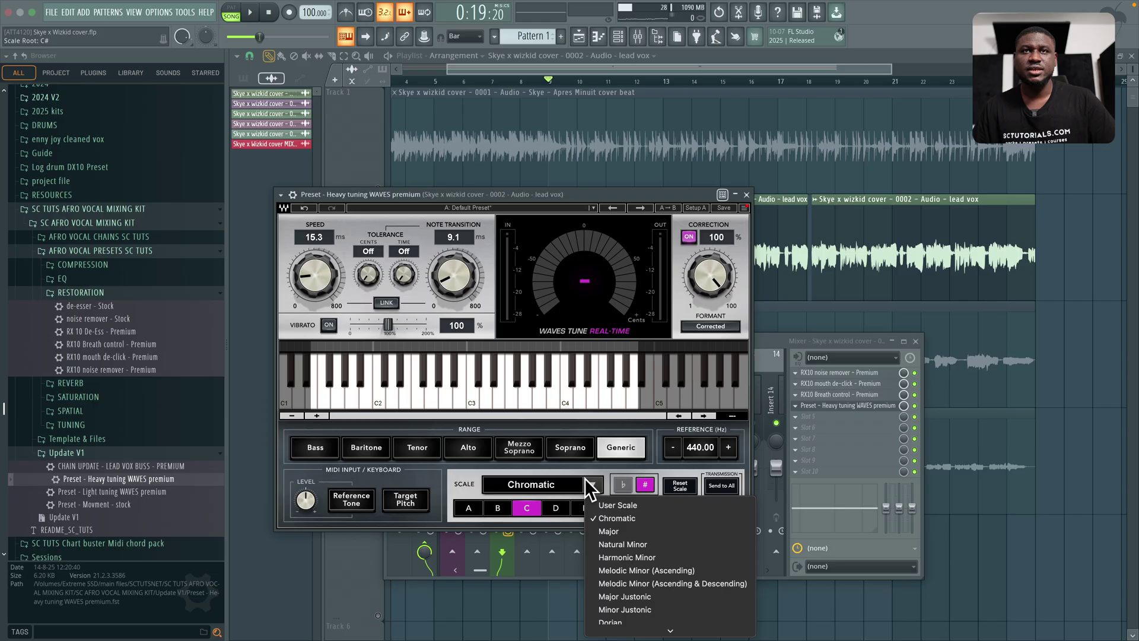
pyautogui.click(620, 545)
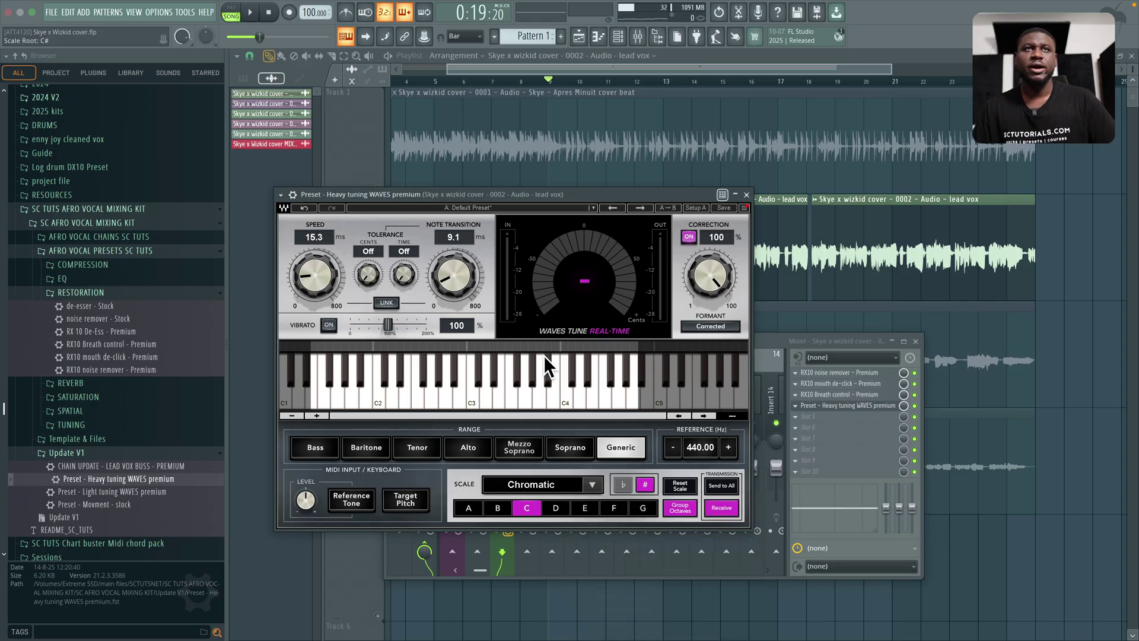
# Step: Apply the Light tuning preset to Slot 4 and audition the lighter pitch correction
pyautogui.press('space')
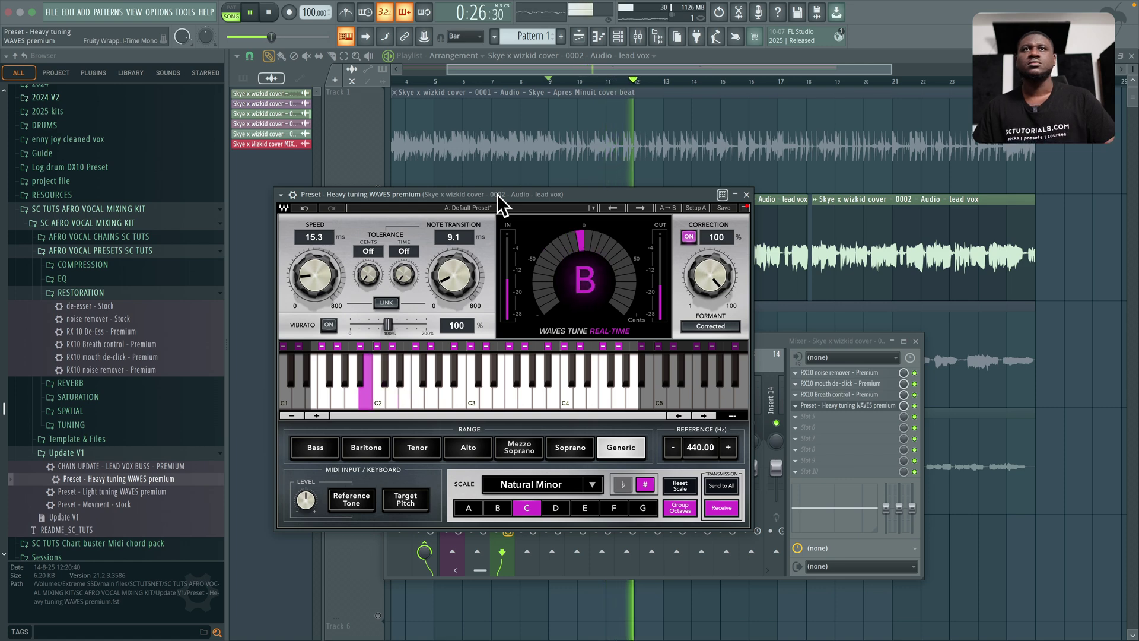
pyautogui.press('space')
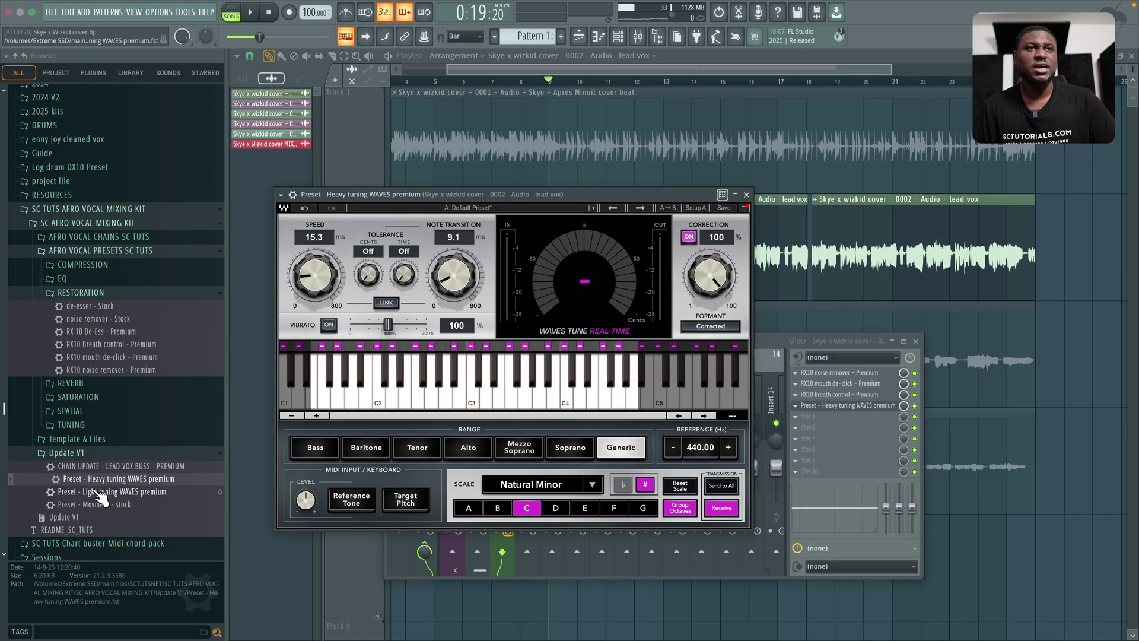
pyautogui.moveTo(100, 495); pyautogui.dragTo(403, 471)
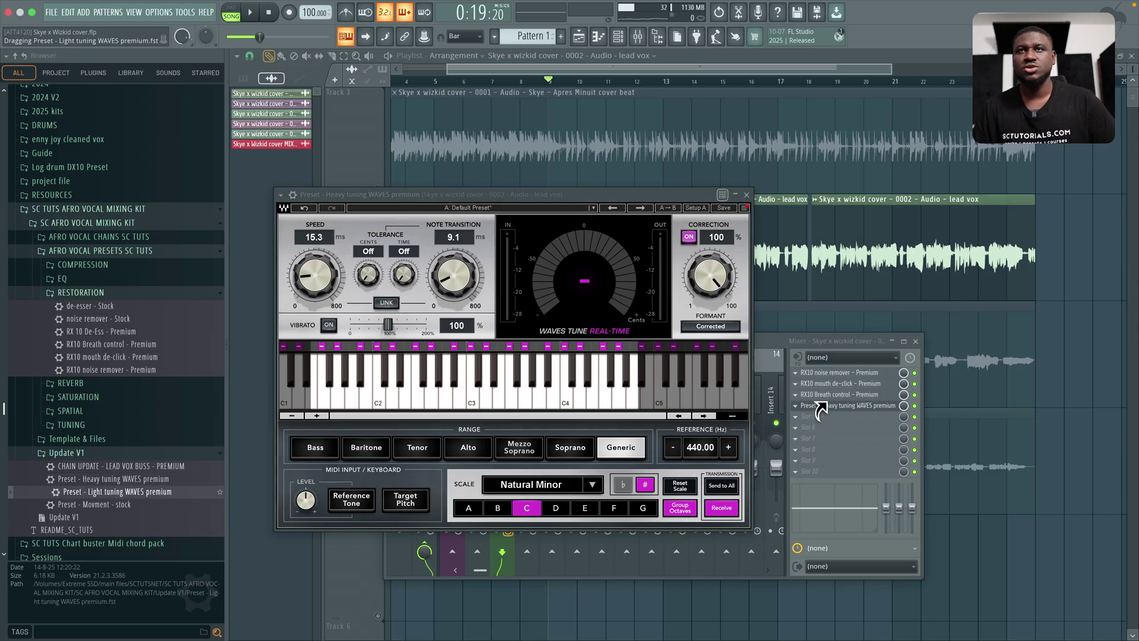
pyautogui.moveTo(820, 405); pyautogui.dragTo(825, 403)
pyautogui.press('space')
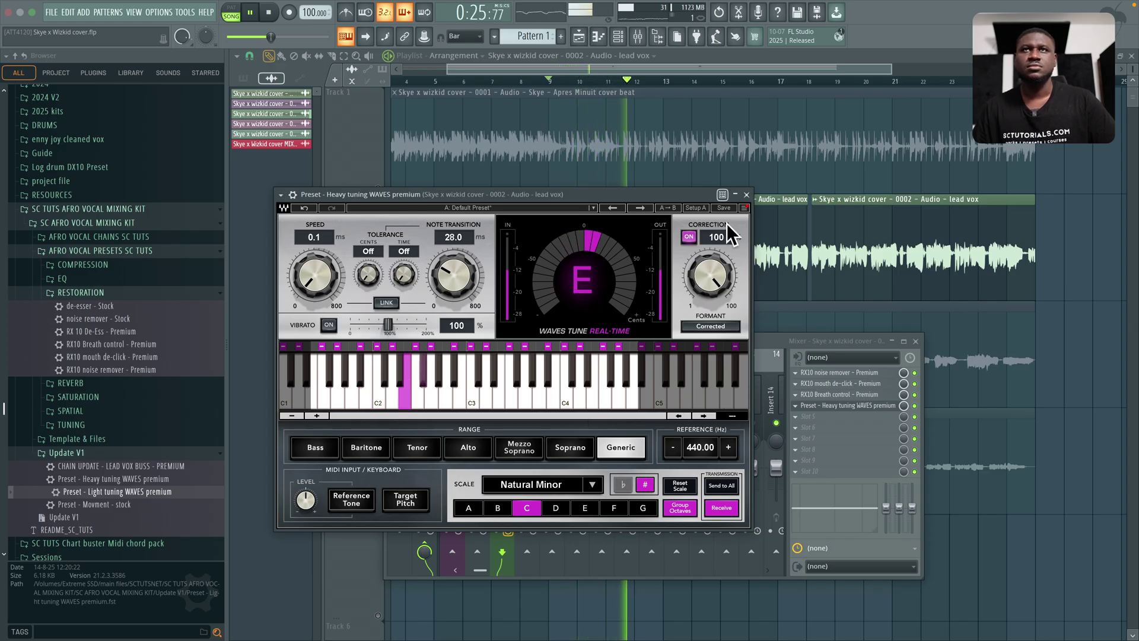
pyautogui.click(747, 195)
pyautogui.press('space')
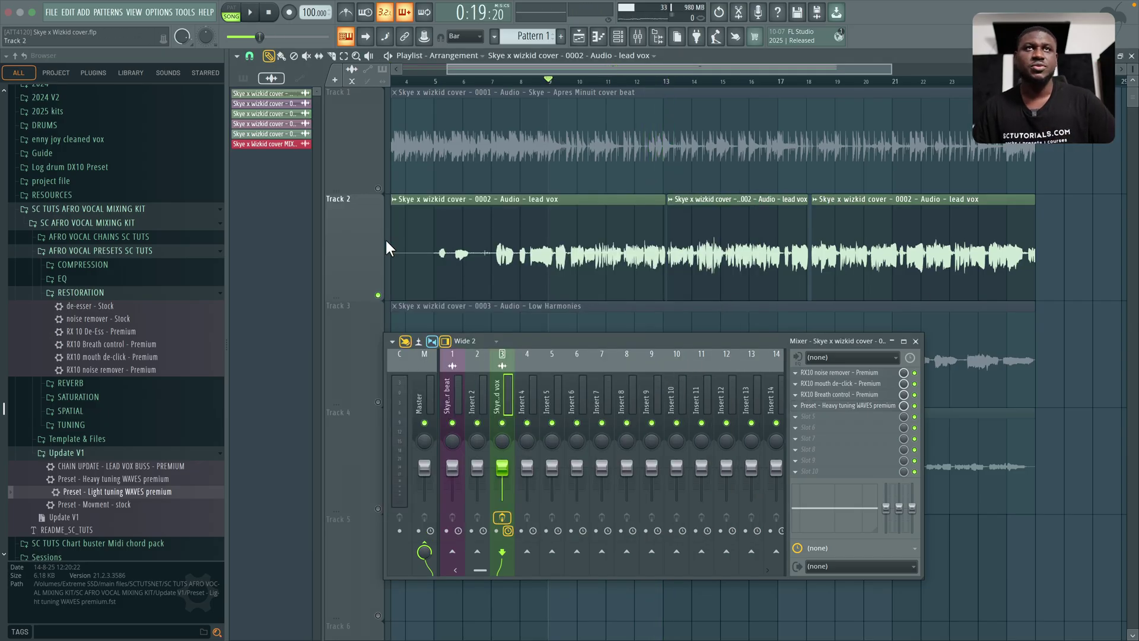
# Step: Unmute the beat on Track 1 and play the tuned vocal with it
pyautogui.click(378, 188)
pyautogui.press('space')
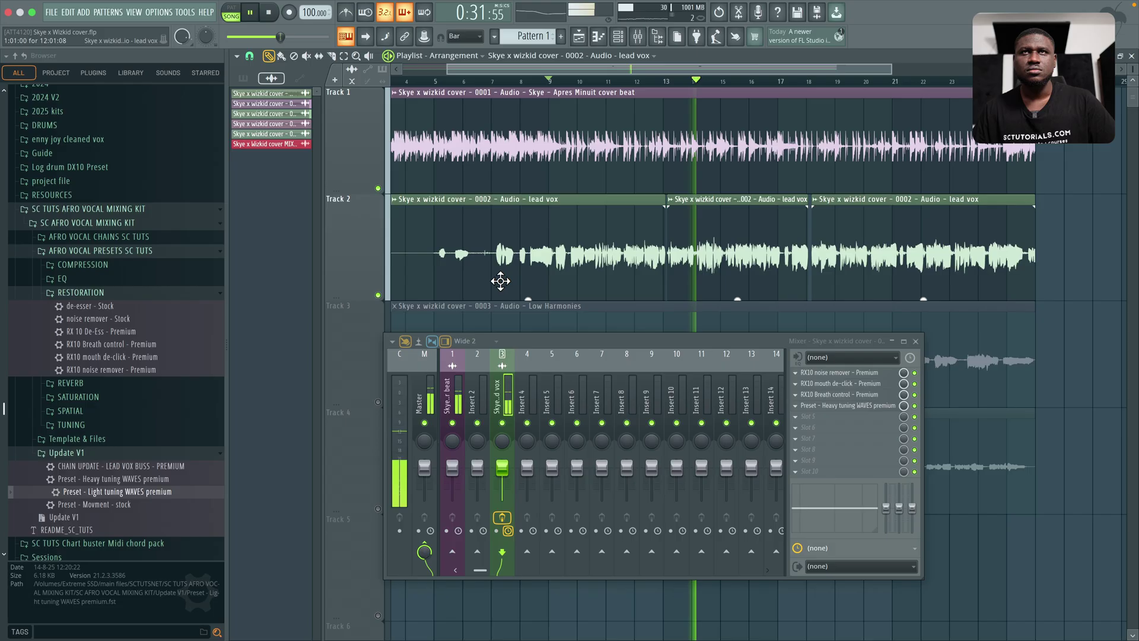
pyautogui.press('space')
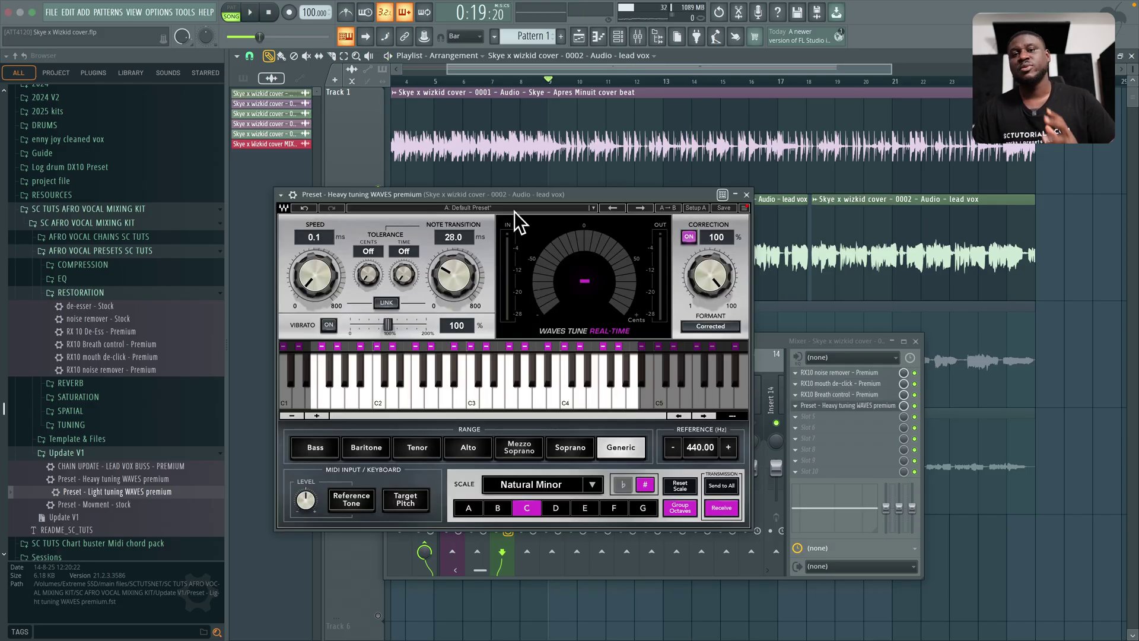
pyautogui.moveTo(508, 191); pyautogui.dragTo(559, 214)
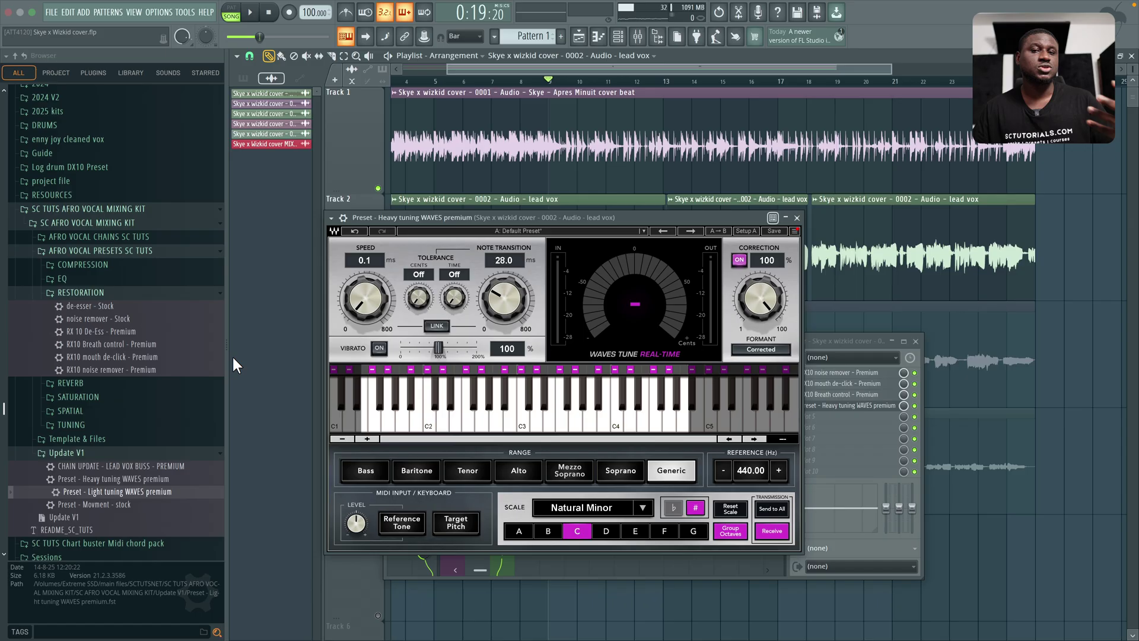
pyautogui.press('Escape')
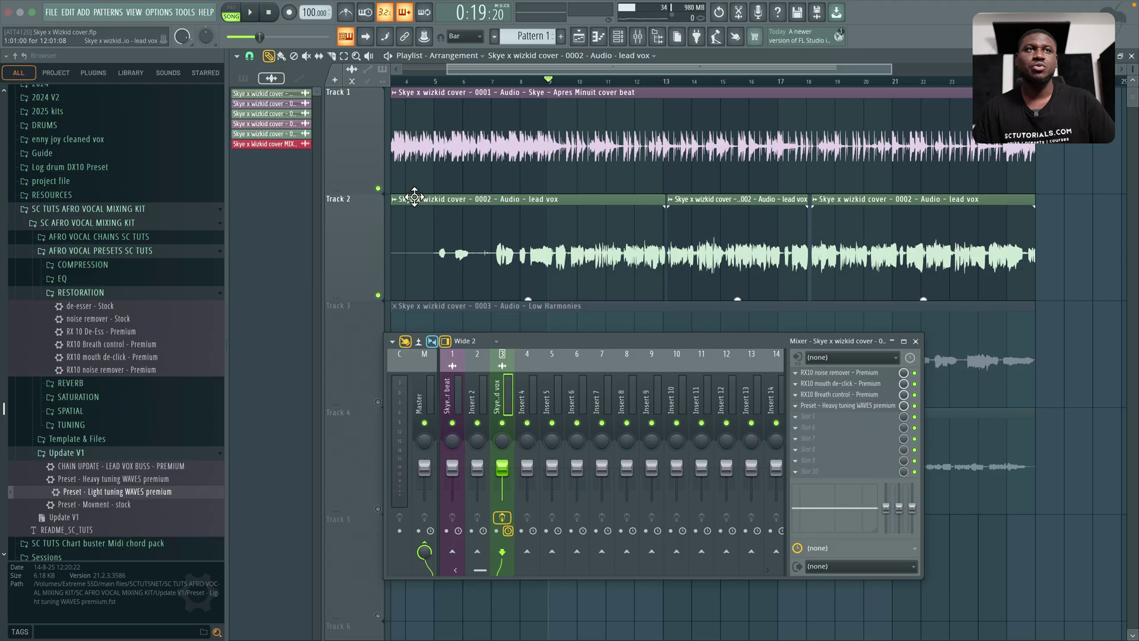
# Step: Insert 'RX 10 De-Ess - Premium' above Heavy tuning and set its Threshold to -7.1 dB
pyautogui.moveTo(93, 336); pyautogui.dragTo(378, 391)
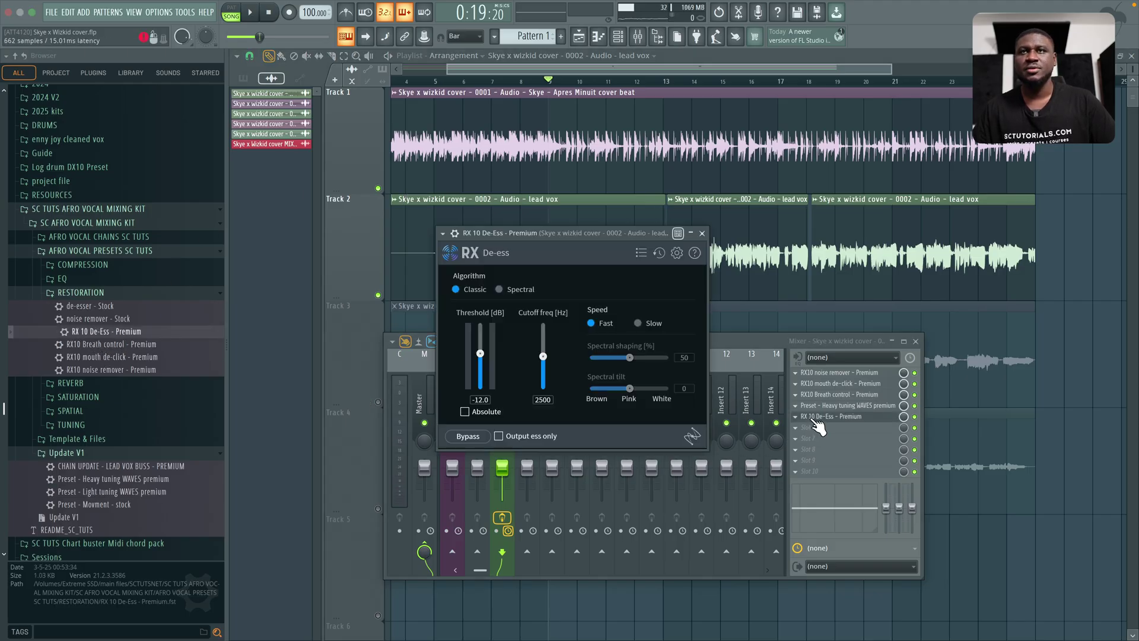
pyautogui.moveTo(815, 420); pyautogui.dragTo(814, 408)
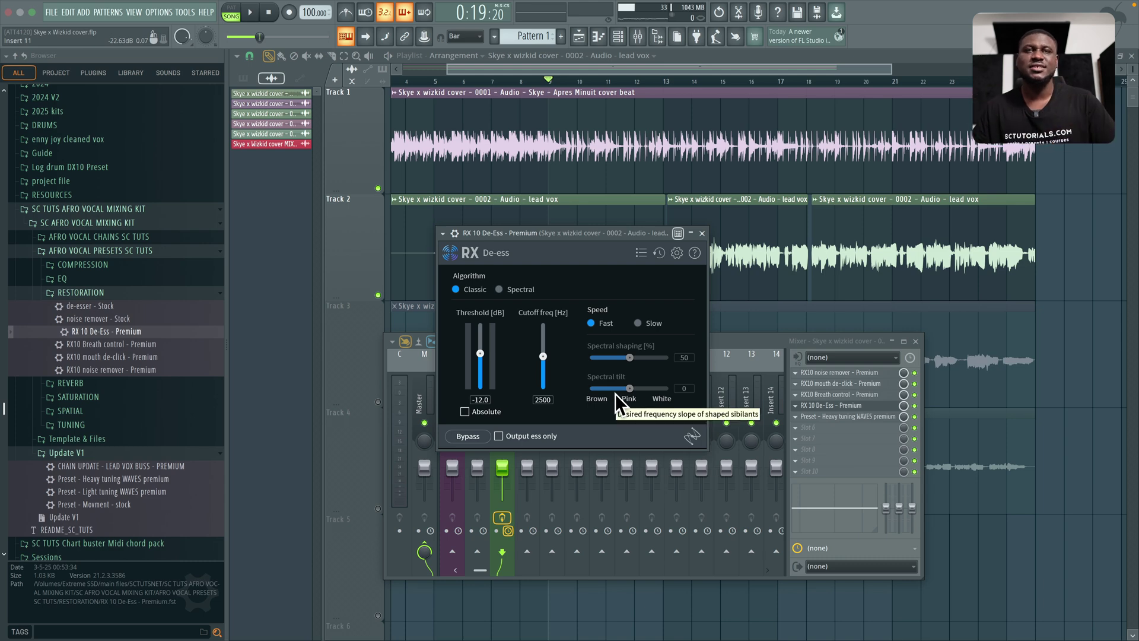
pyautogui.press('space')
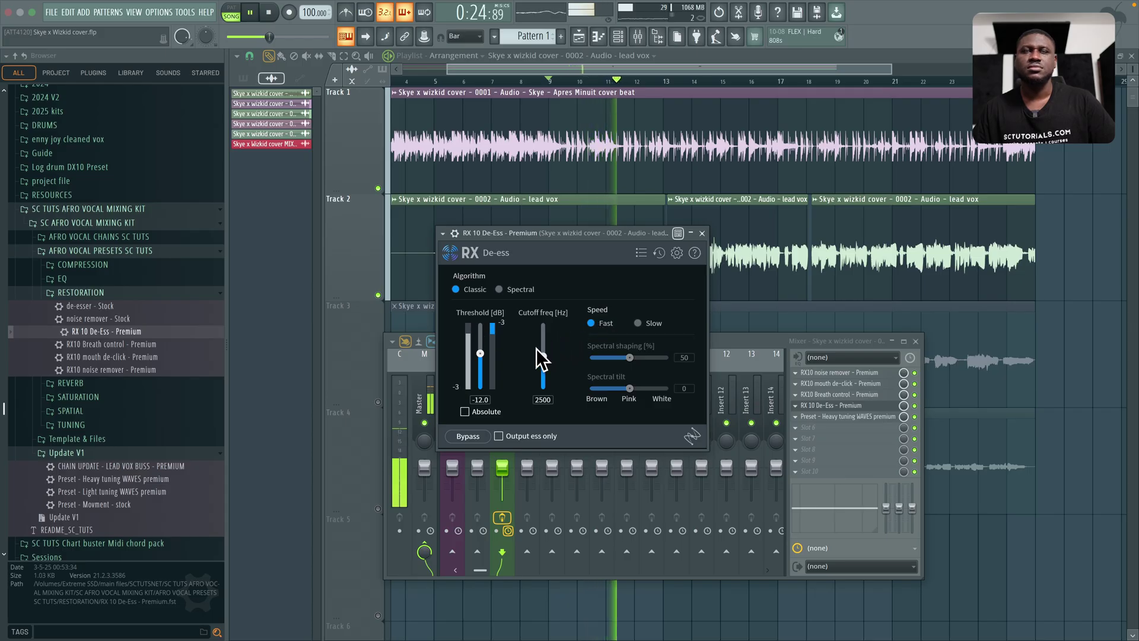
pyautogui.press('space')
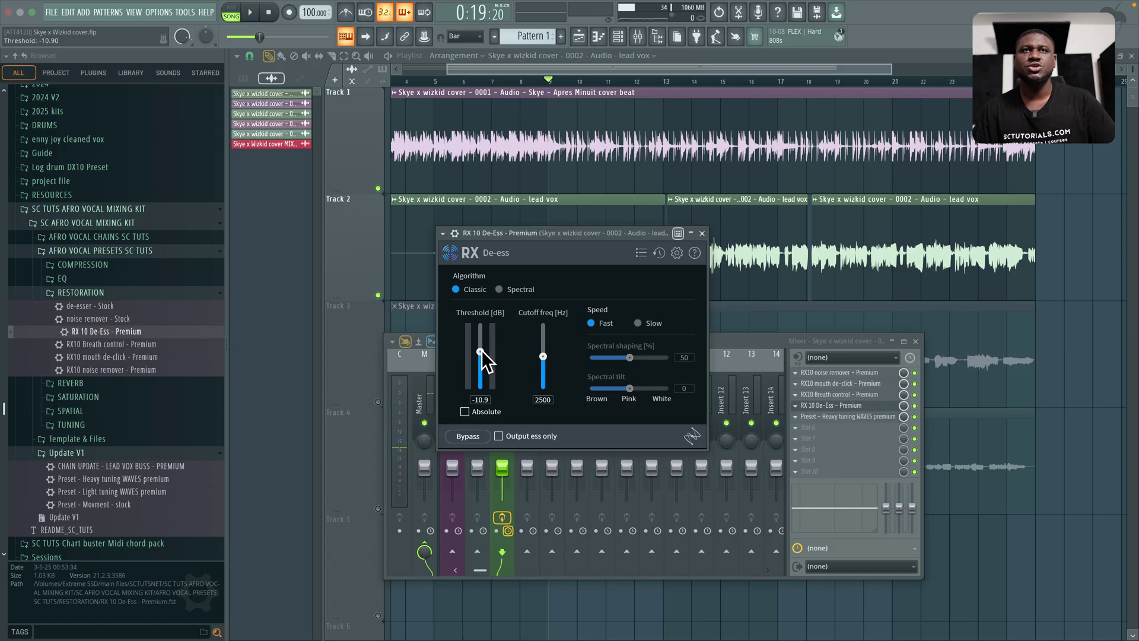
pyautogui.moveTo(481, 350); pyautogui.dragTo(482, 343)
pyautogui.press('space')
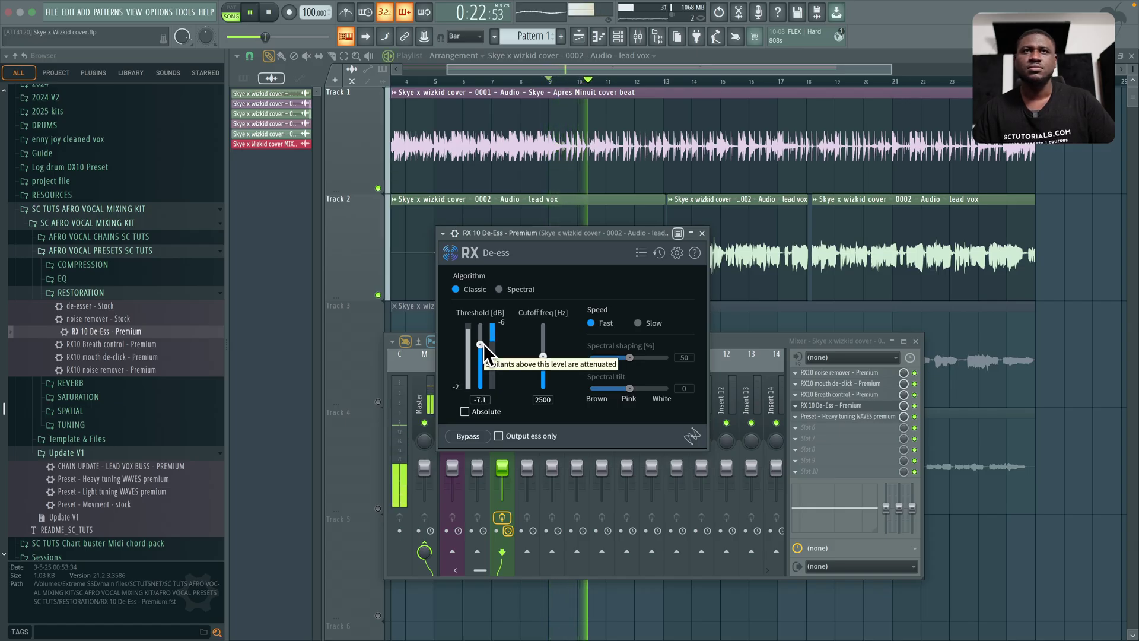
pyautogui.click(702, 234)
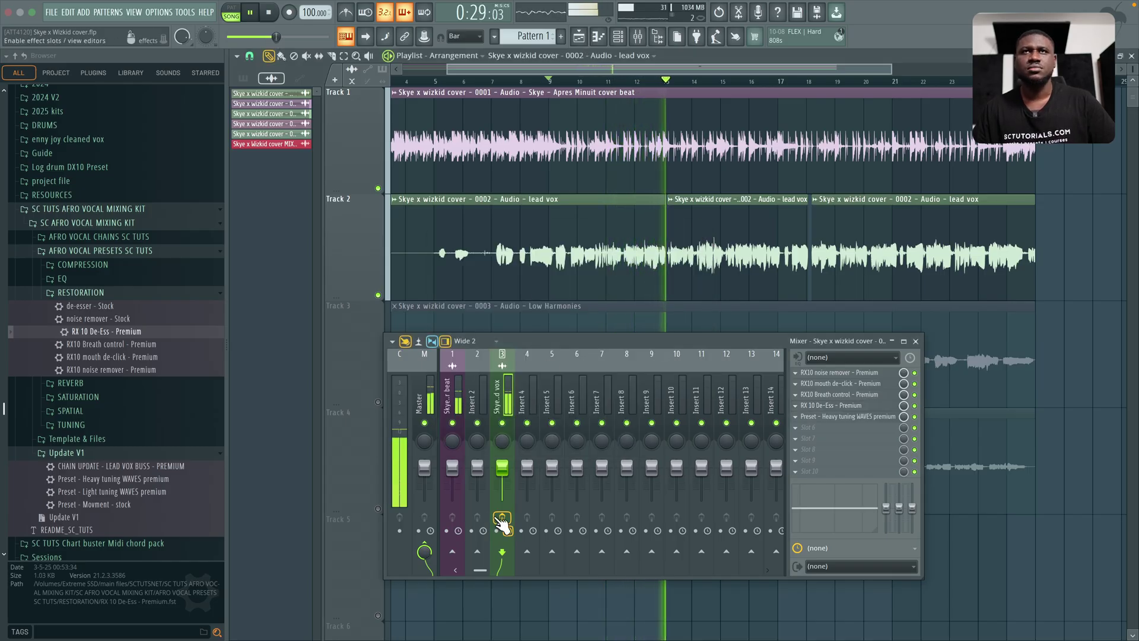
pyautogui.press('space')
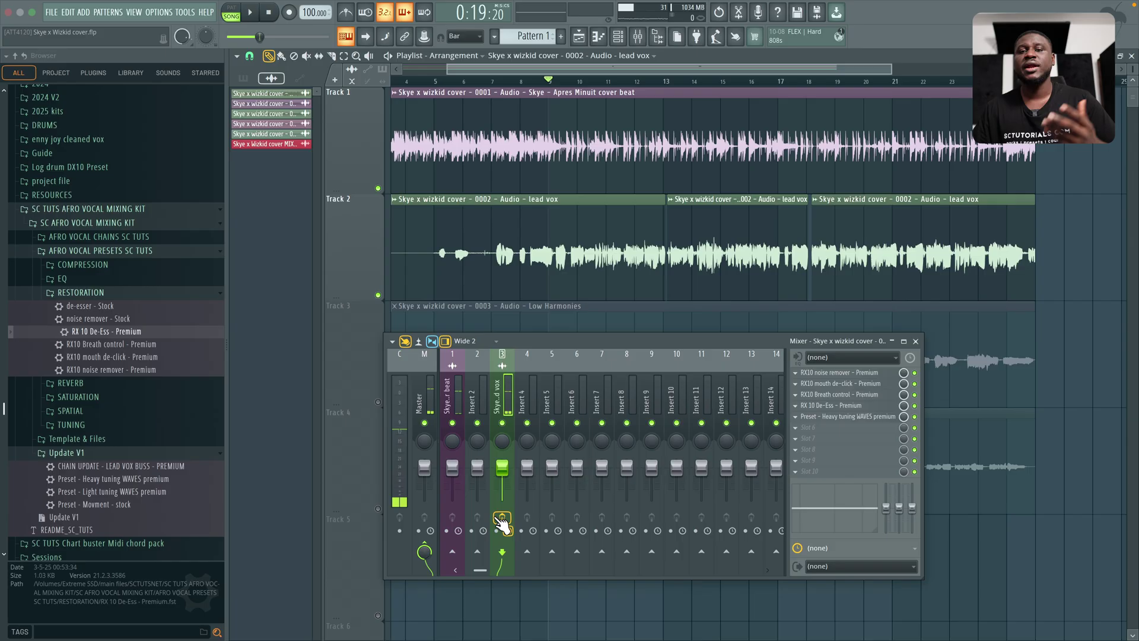
pyautogui.press('space')
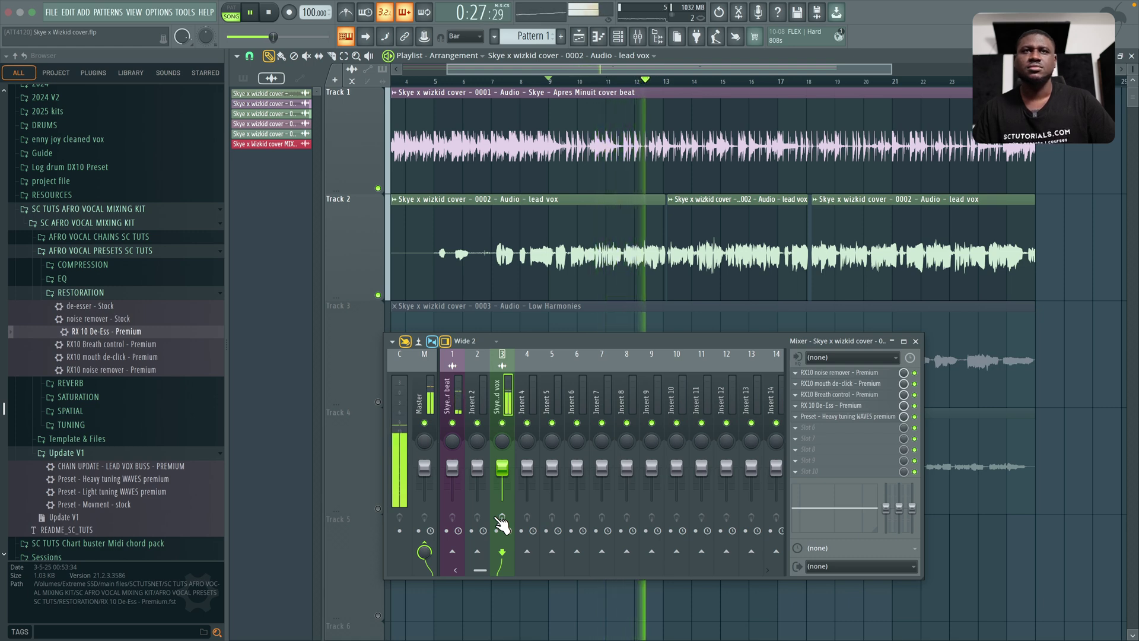
# Step: Add the 'reso blaster - Stock' EQ as the sixth effect and nudge band 1's low cut higher
pyautogui.press('space')
pyautogui.click(502, 518)
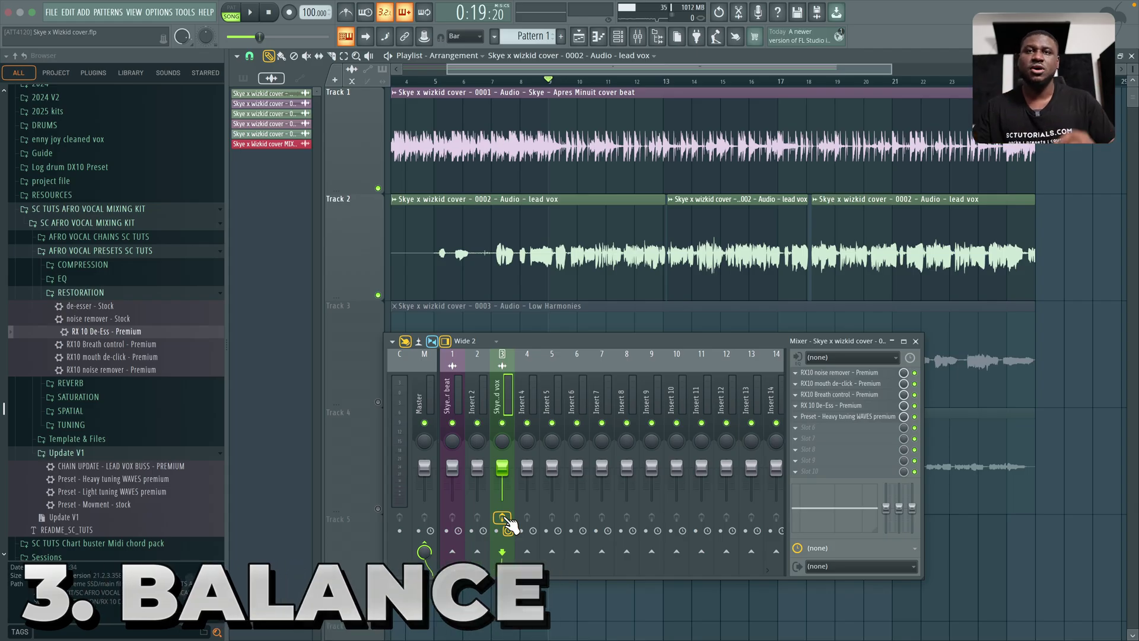
pyautogui.click(75, 280)
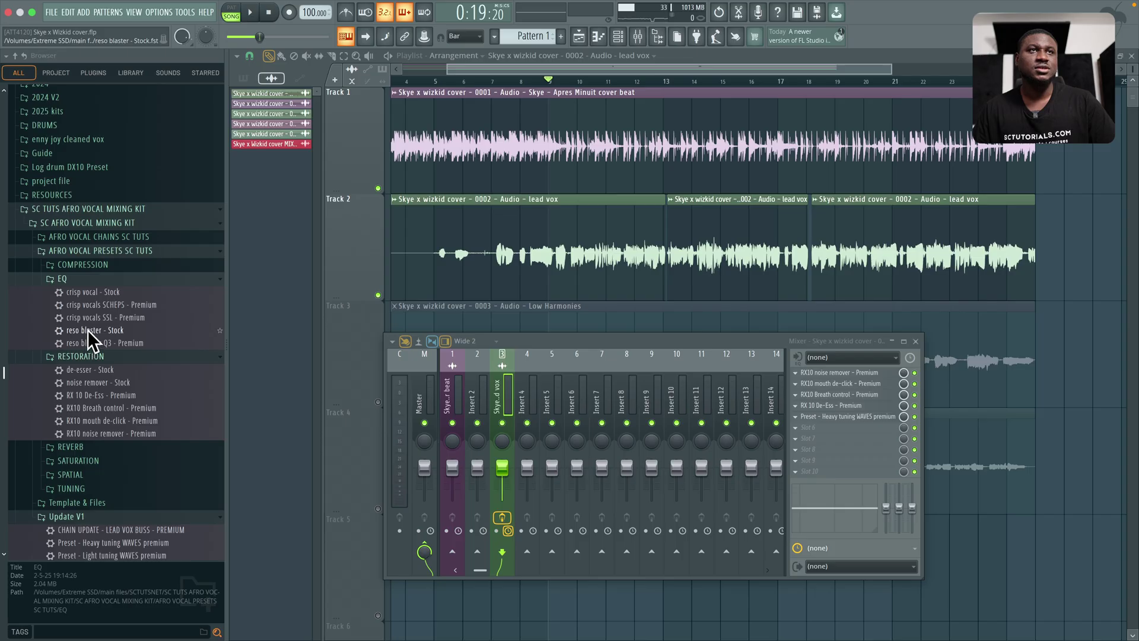
pyautogui.click(88, 330)
pyautogui.click(92, 344)
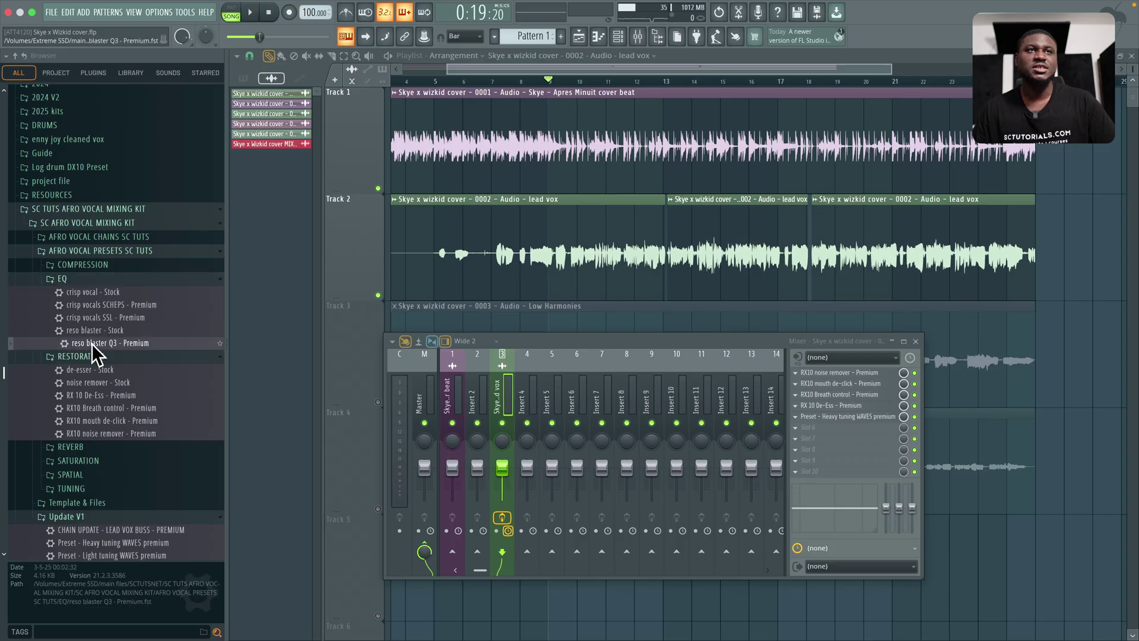
pyautogui.click(87, 331)
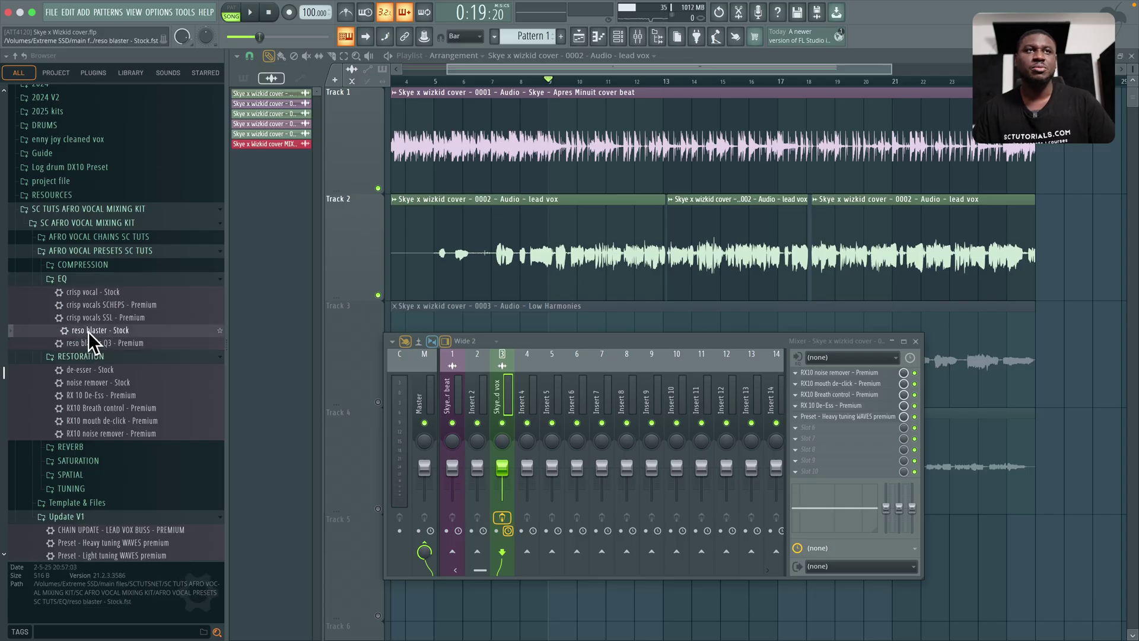
pyautogui.moveTo(800, 428); pyautogui.dragTo(801, 429)
pyautogui.press('space')
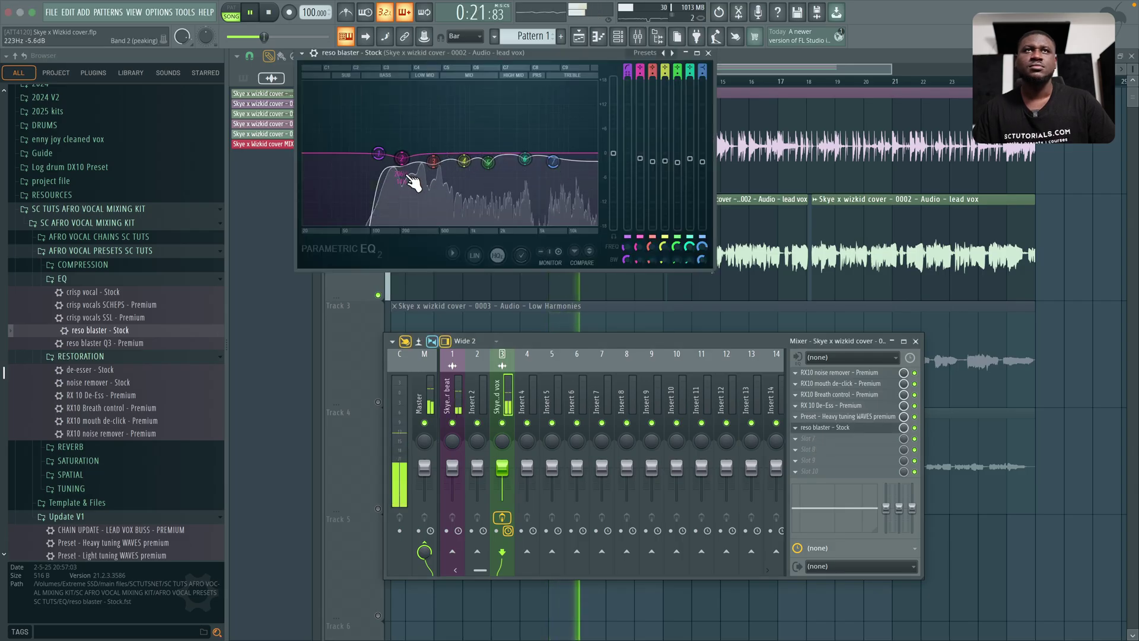
pyautogui.moveTo(379, 155); pyautogui.dragTo(382, 154)
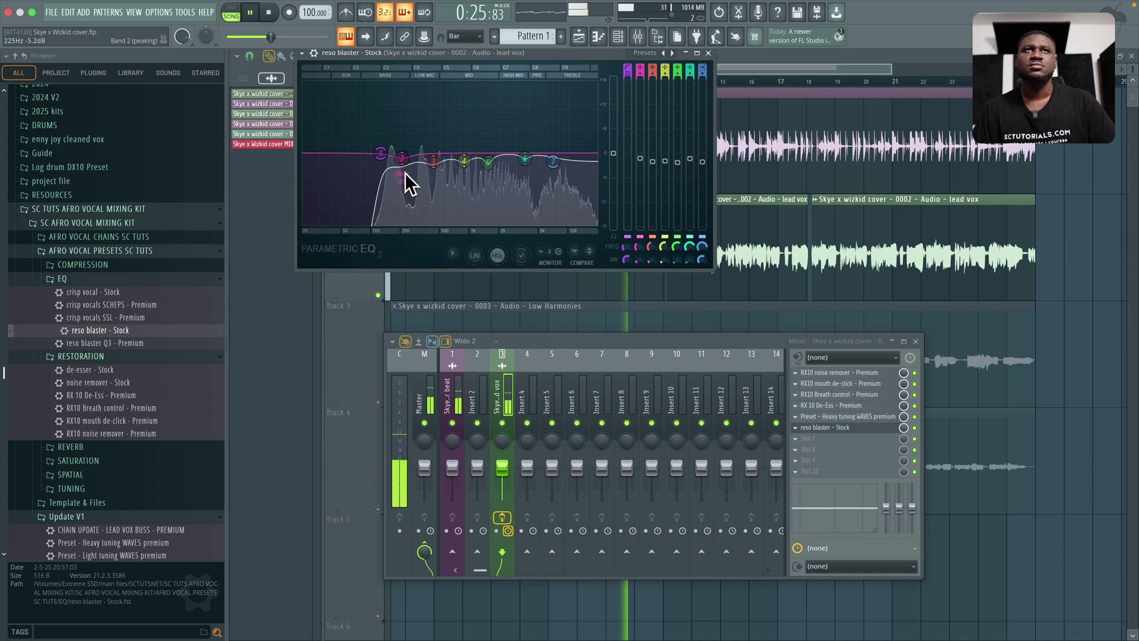
pyautogui.click(706, 53)
pyautogui.press('space')
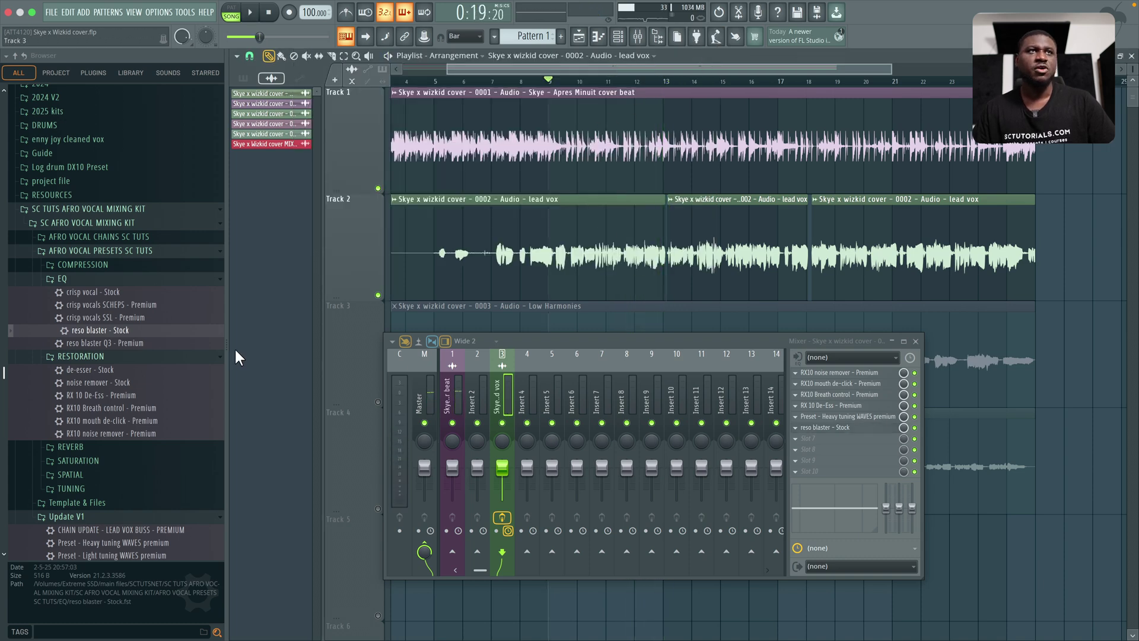
# Step: Add 'vocal leveler - Stock' as the seventh effect and raise its gain from 2.5 to about 3.3 dB
pyautogui.click(87, 267)
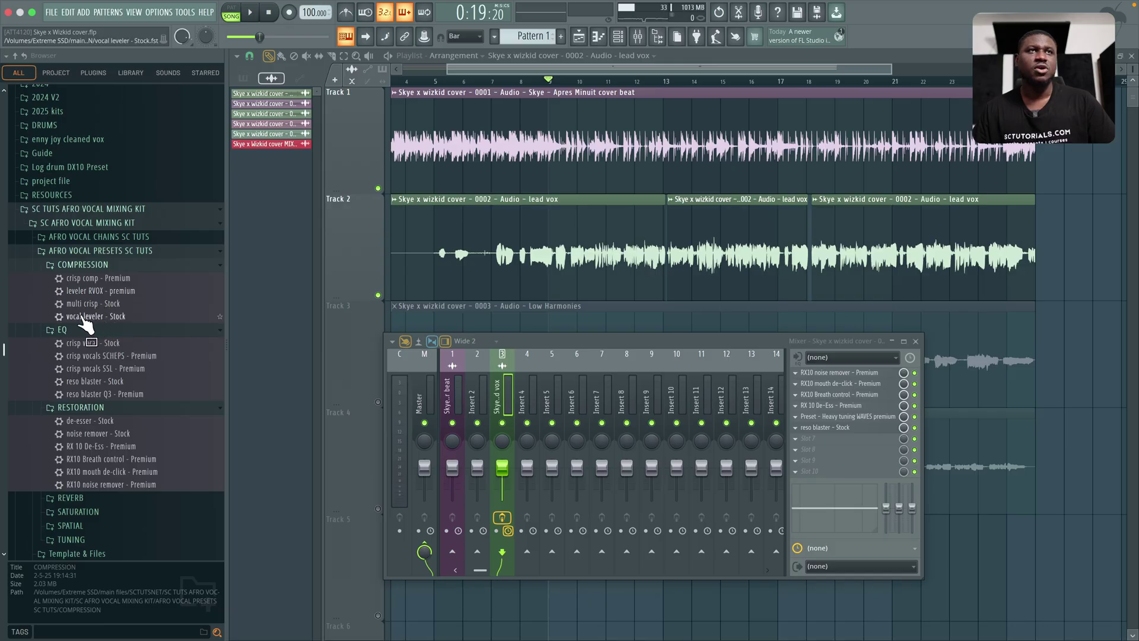
pyautogui.moveTo(107, 319); pyautogui.dragTo(93, 308)
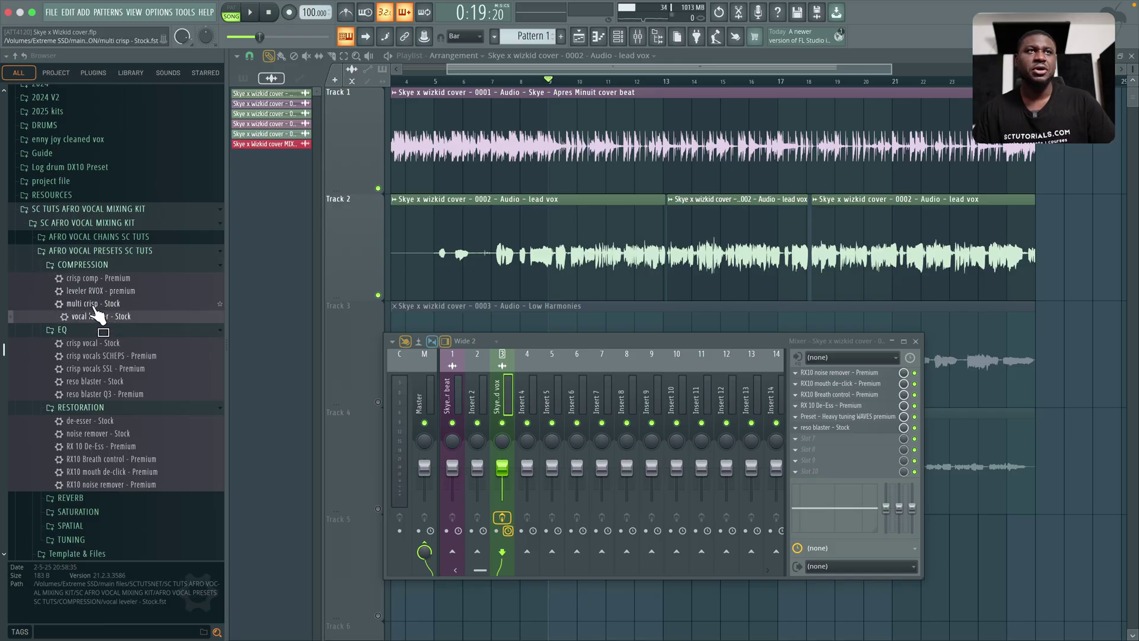
pyautogui.click(85, 292)
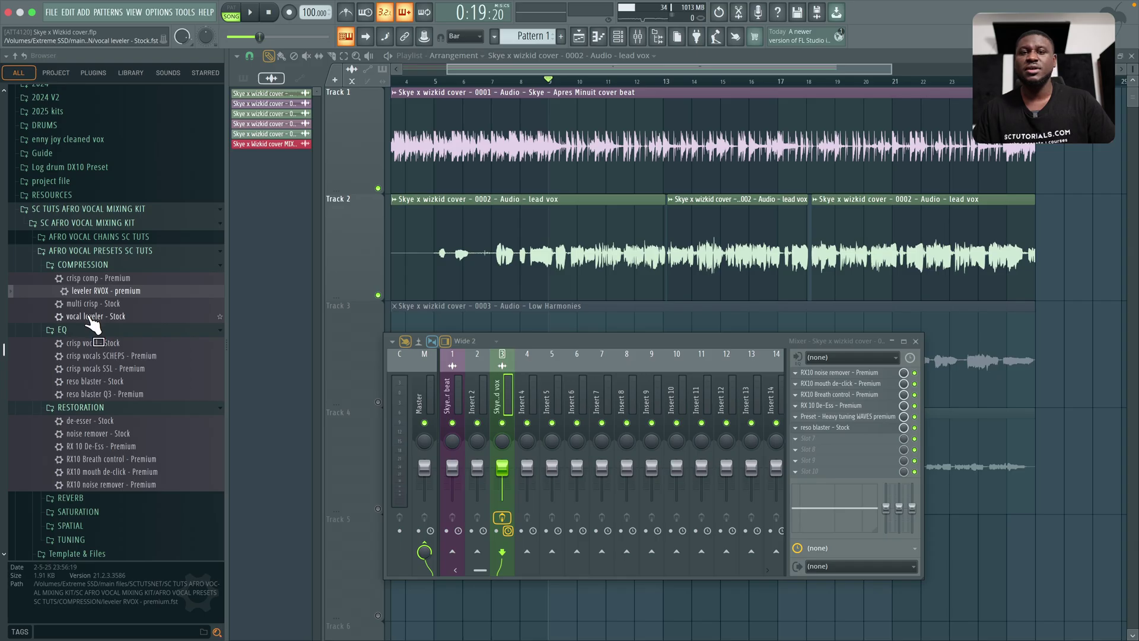
pyautogui.moveTo(89, 317); pyautogui.dragTo(831, 439)
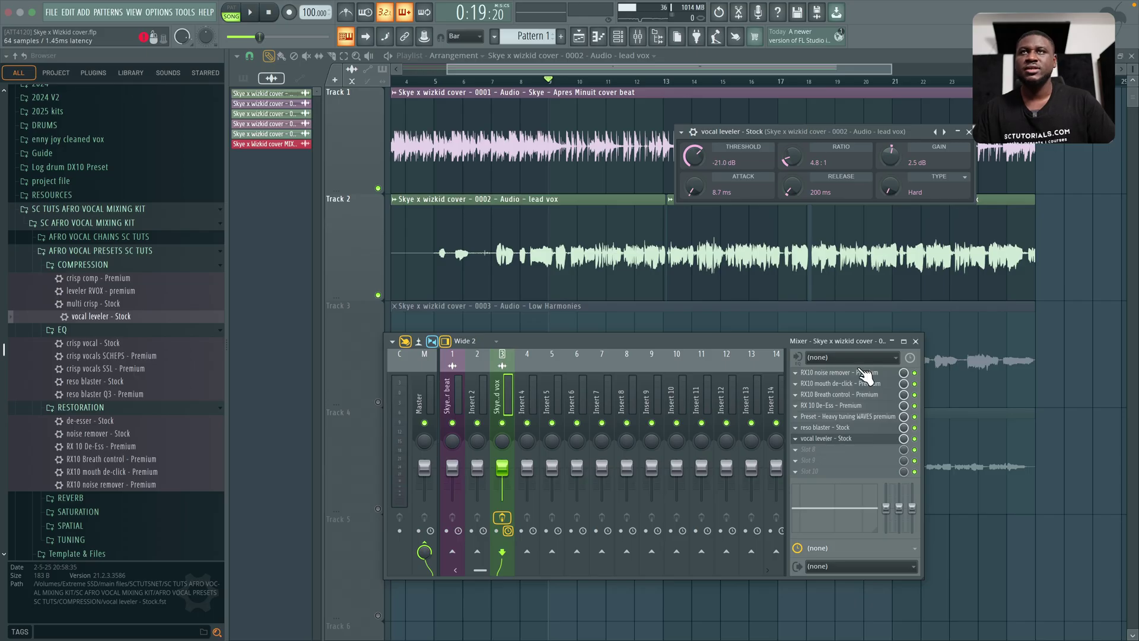
pyautogui.press('space')
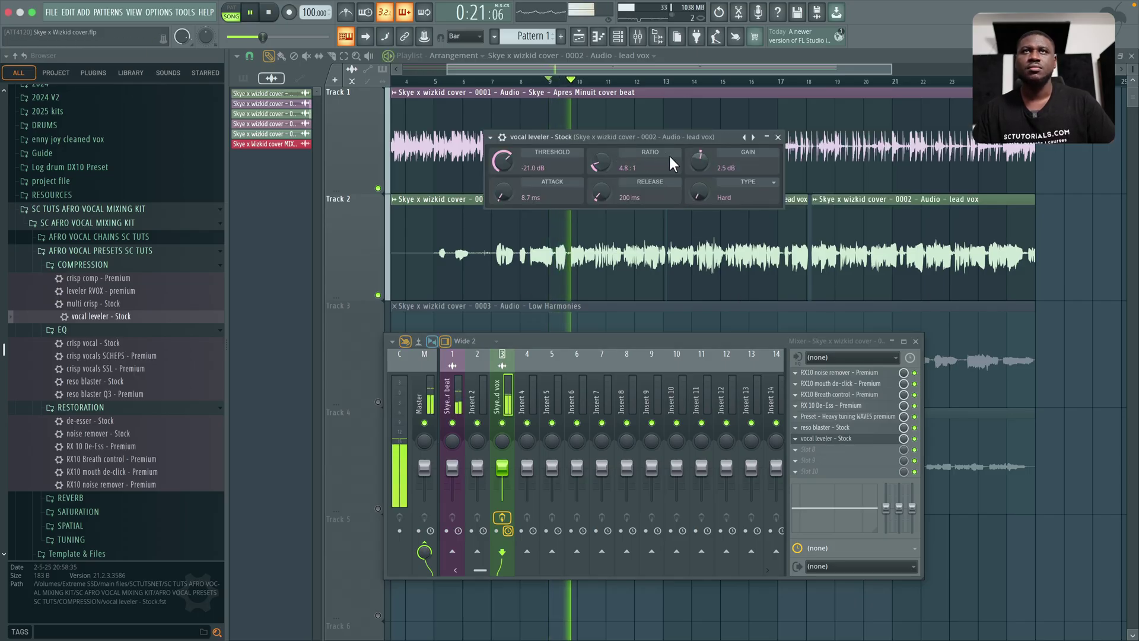
pyautogui.moveTo(700, 159)
pyautogui.mouseDown()
pyautogui.moveTo(700, 145)
pyautogui.moveTo(702, 168)
pyautogui.mouseUp()
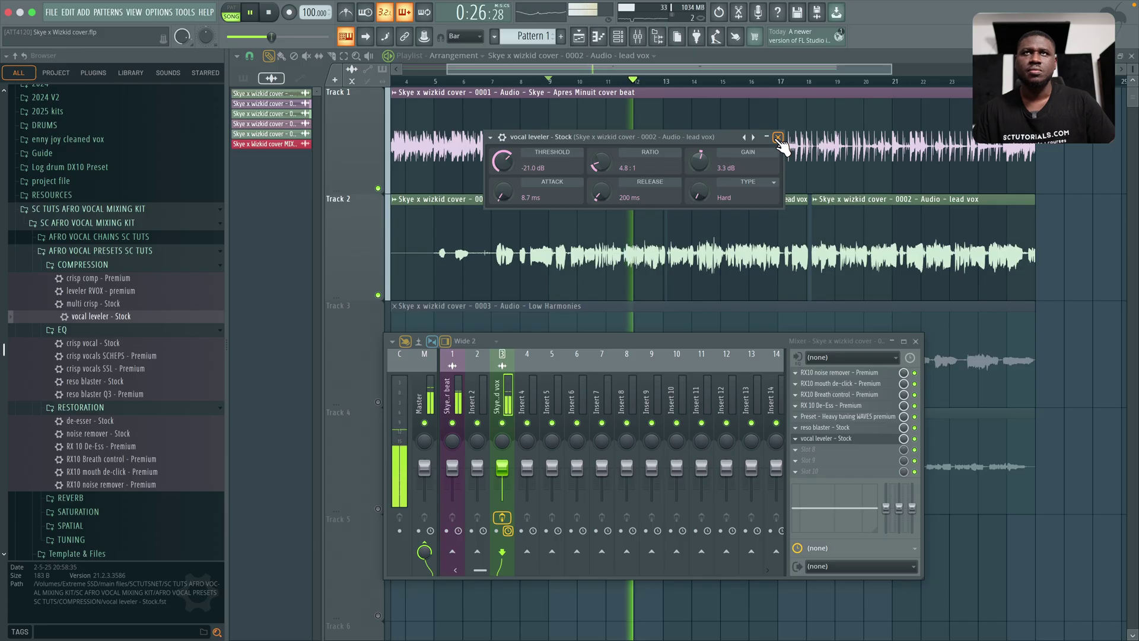
pyautogui.click(777, 137)
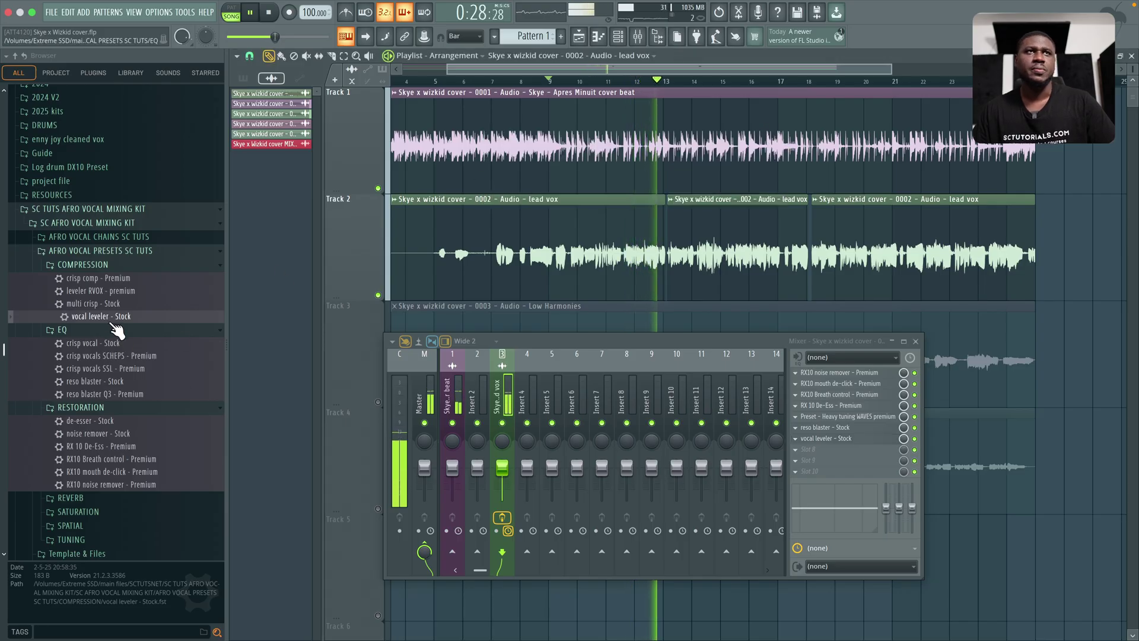
# Step: Add the crisp vocals SCHEPS - Premium EQ preset as the eighth lead vox effect and audition it
pyautogui.press('space')
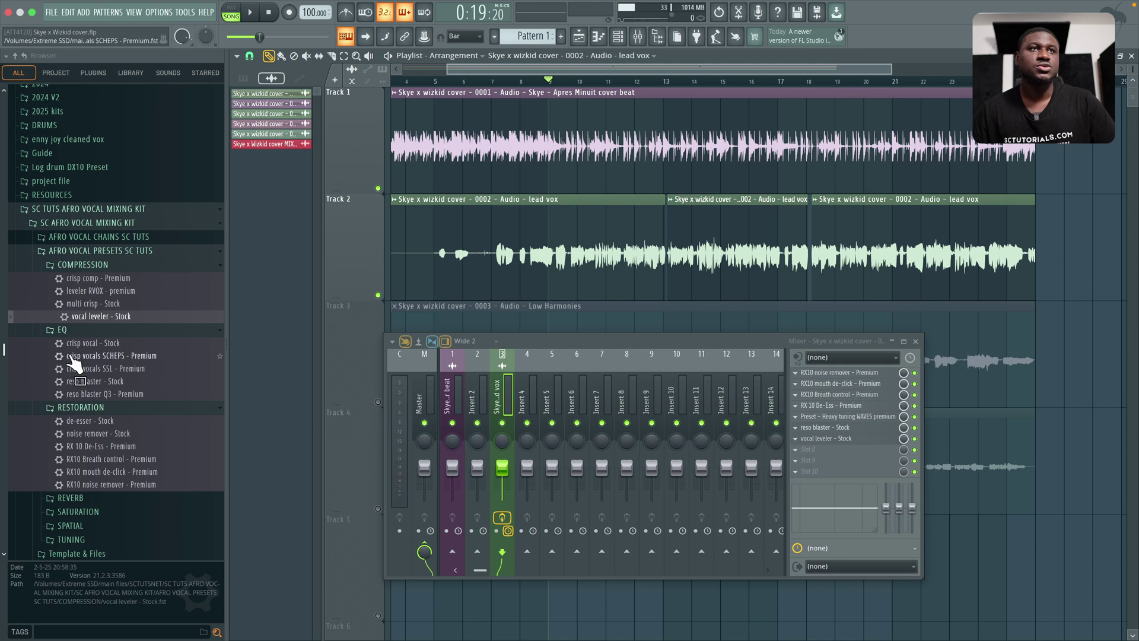
pyautogui.click(97, 356)
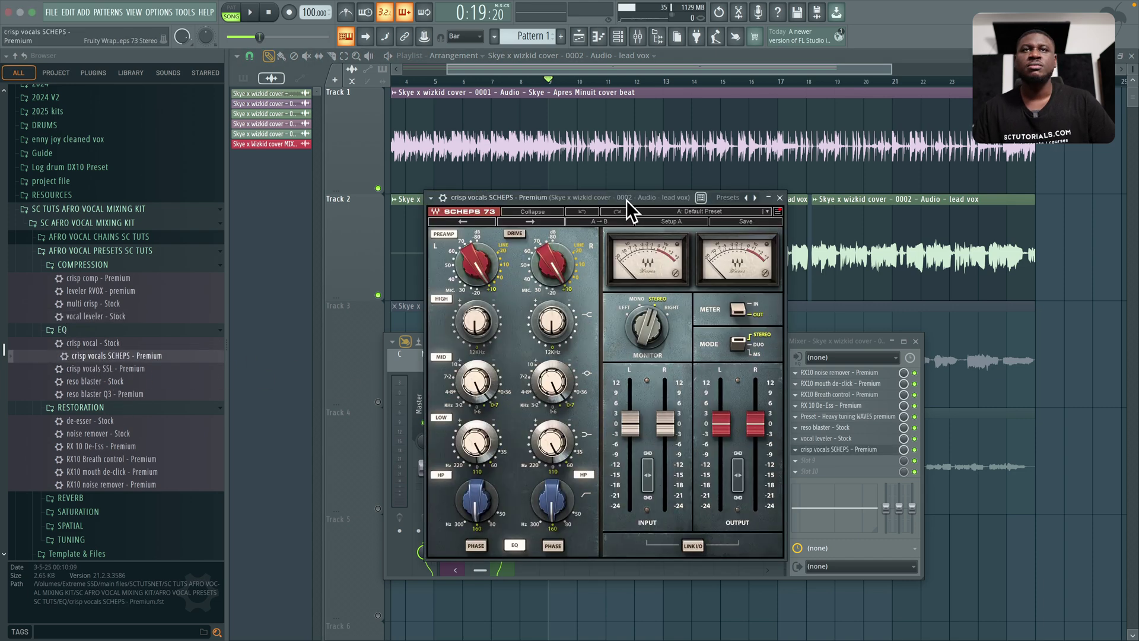
pyautogui.moveTo(626, 200); pyautogui.dragTo(612, 207)
pyautogui.press('space')
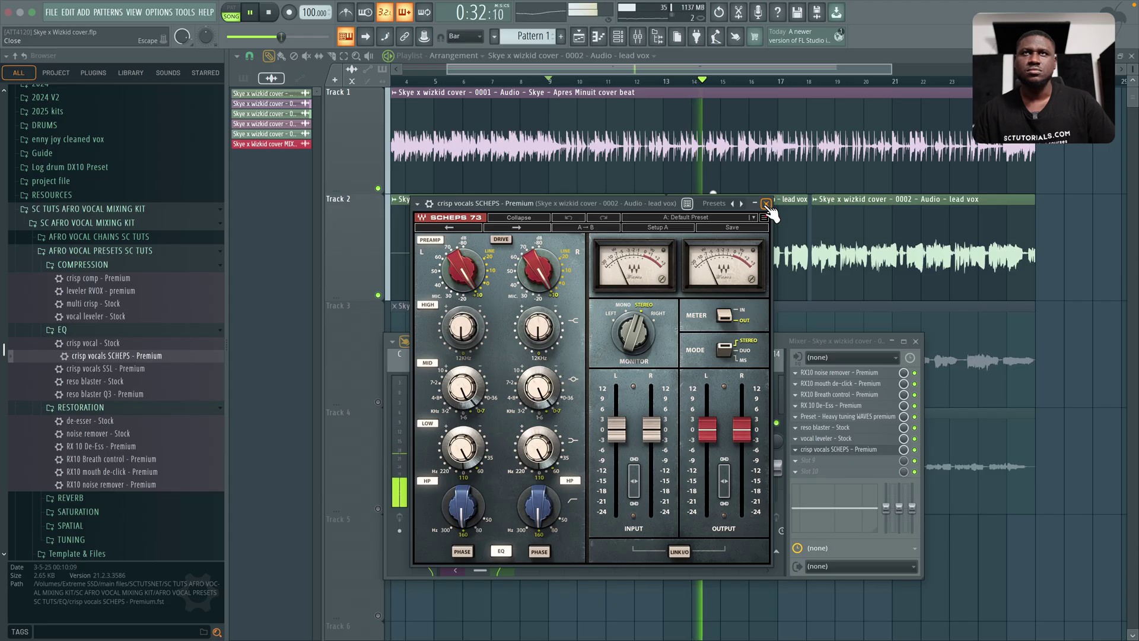
pyautogui.press('space')
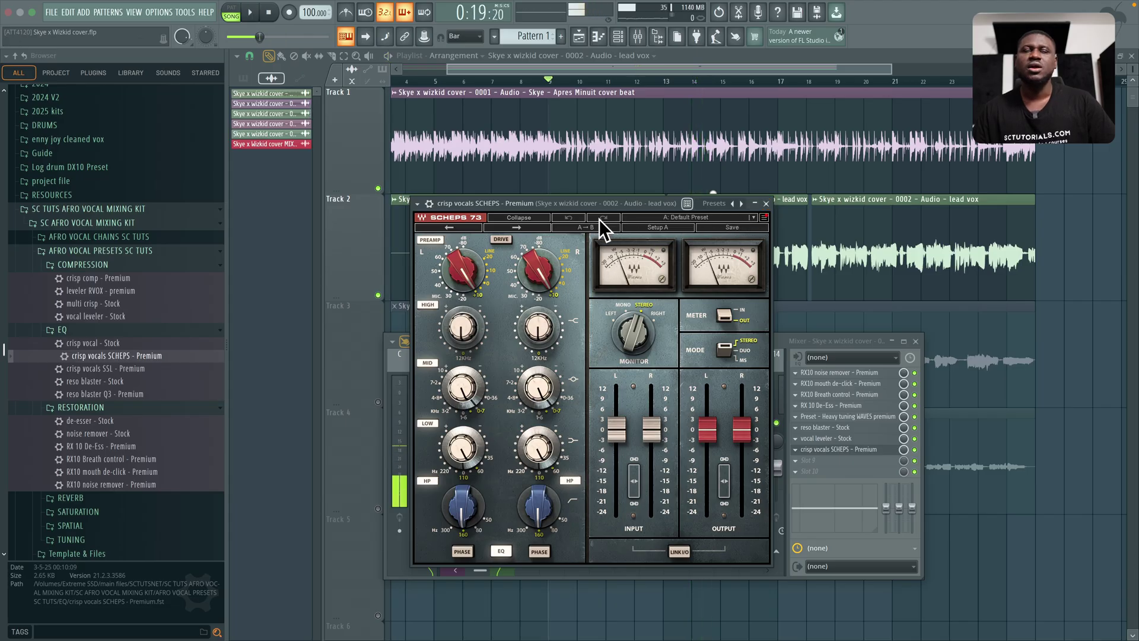
pyautogui.moveTo(590, 205); pyautogui.dragTo(598, 194)
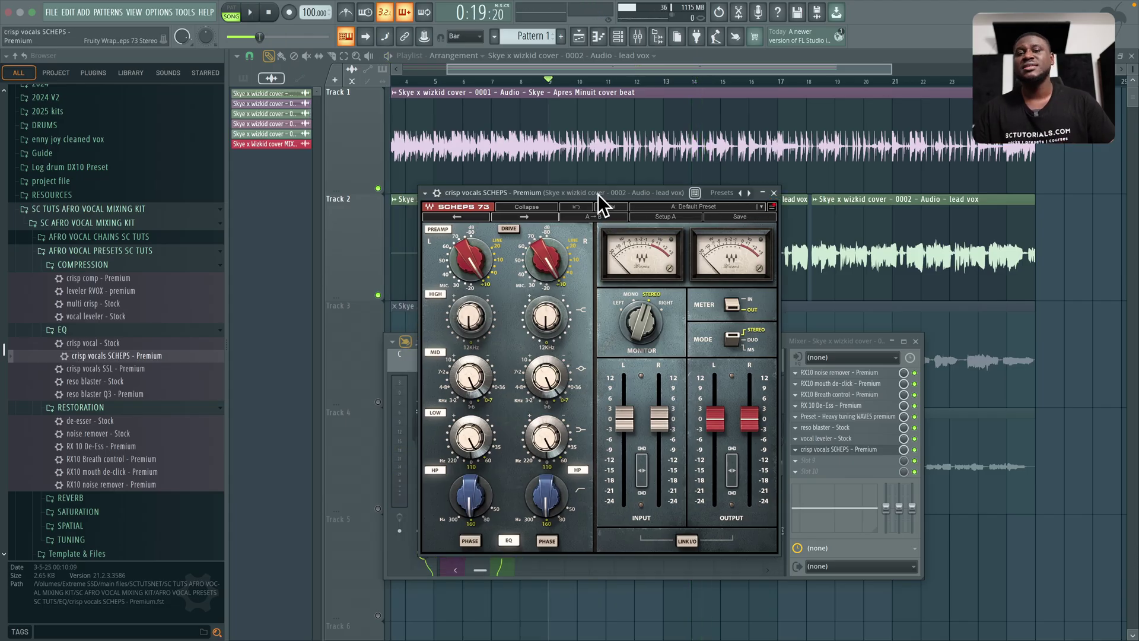
pyautogui.click(773, 193)
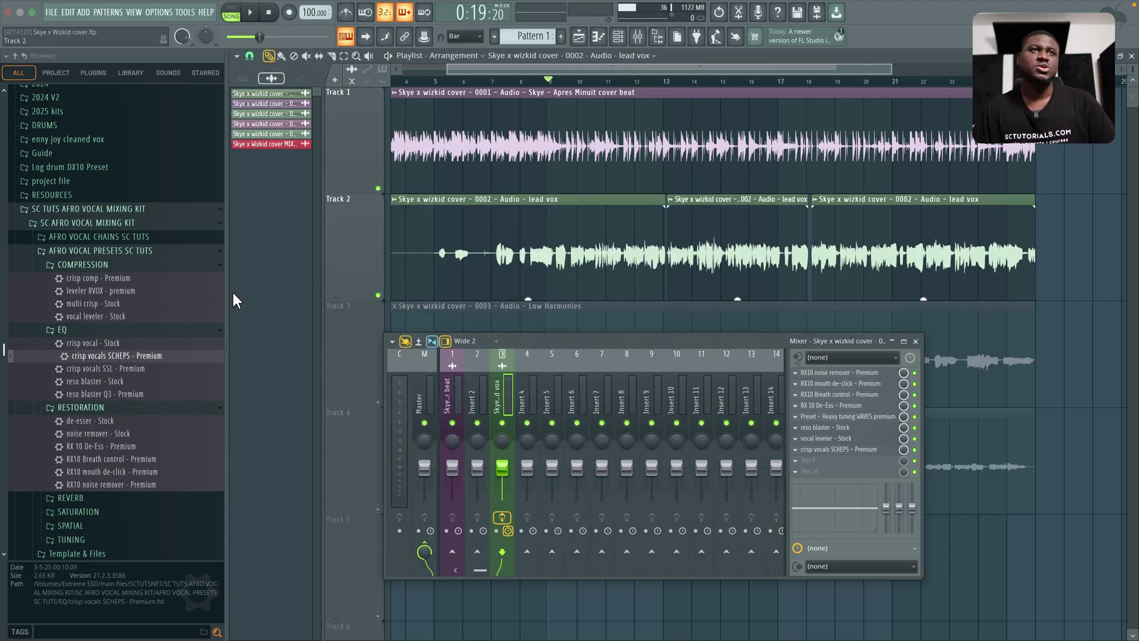
# Step: Turn the beat channel's volume down to 84% while the song plays
pyautogui.click(114, 369)
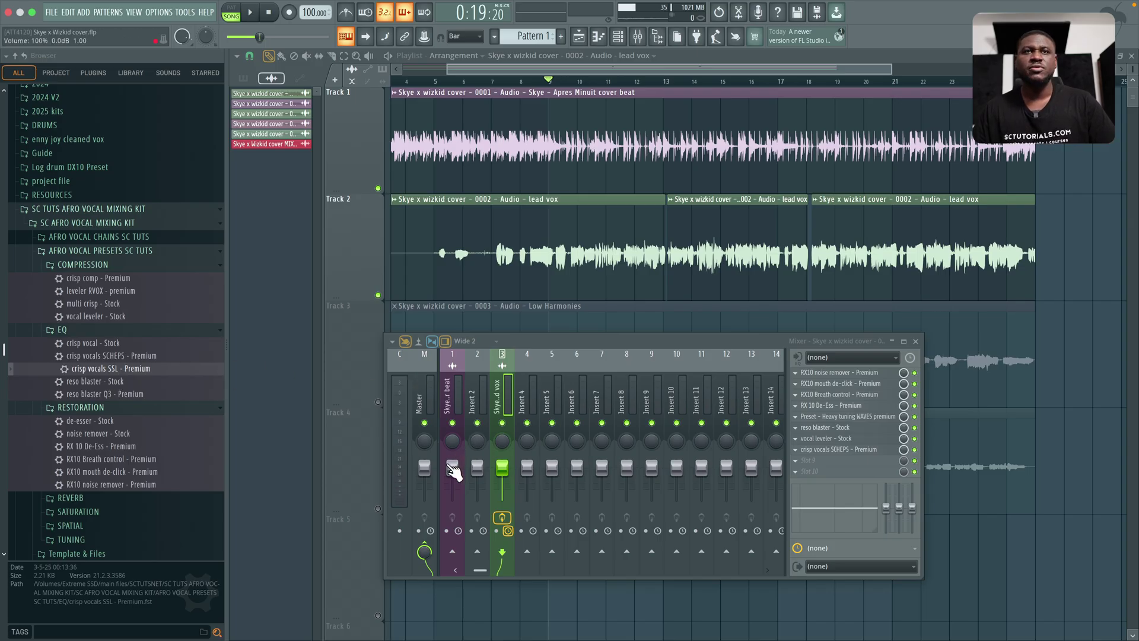
pyautogui.moveTo(453, 469); pyautogui.dragTo(453, 473)
pyautogui.press('space')
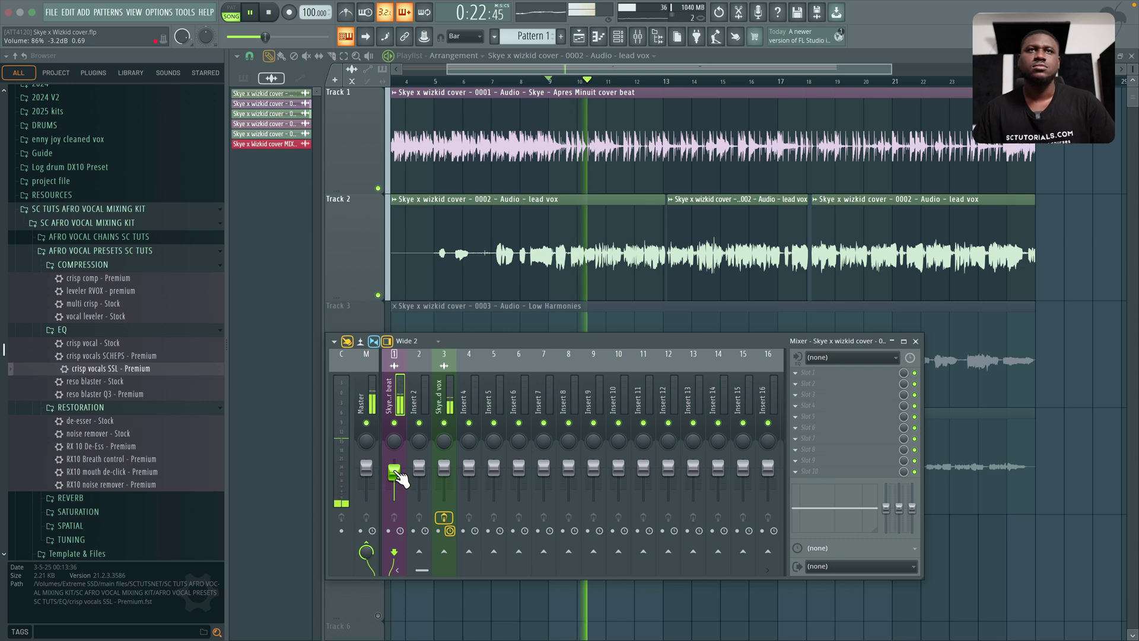
pyautogui.moveTo(399, 477); pyautogui.dragTo(399, 479)
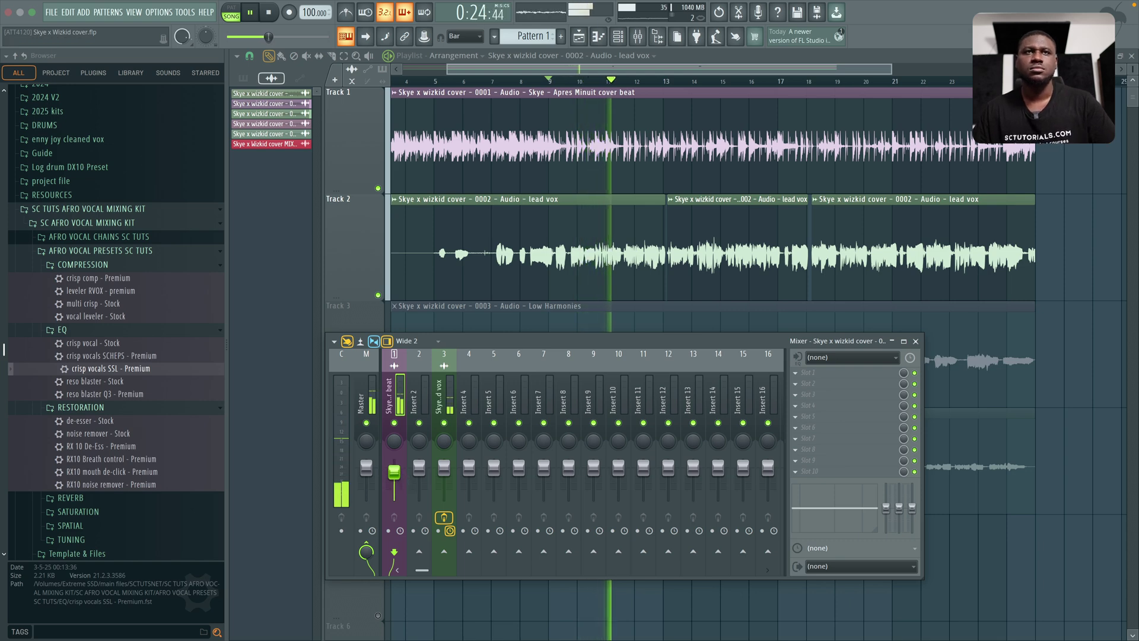
# Step: Lower the lead vox RX 10 De-Ess threshold to -10.2 dB
pyautogui.click(443, 376)
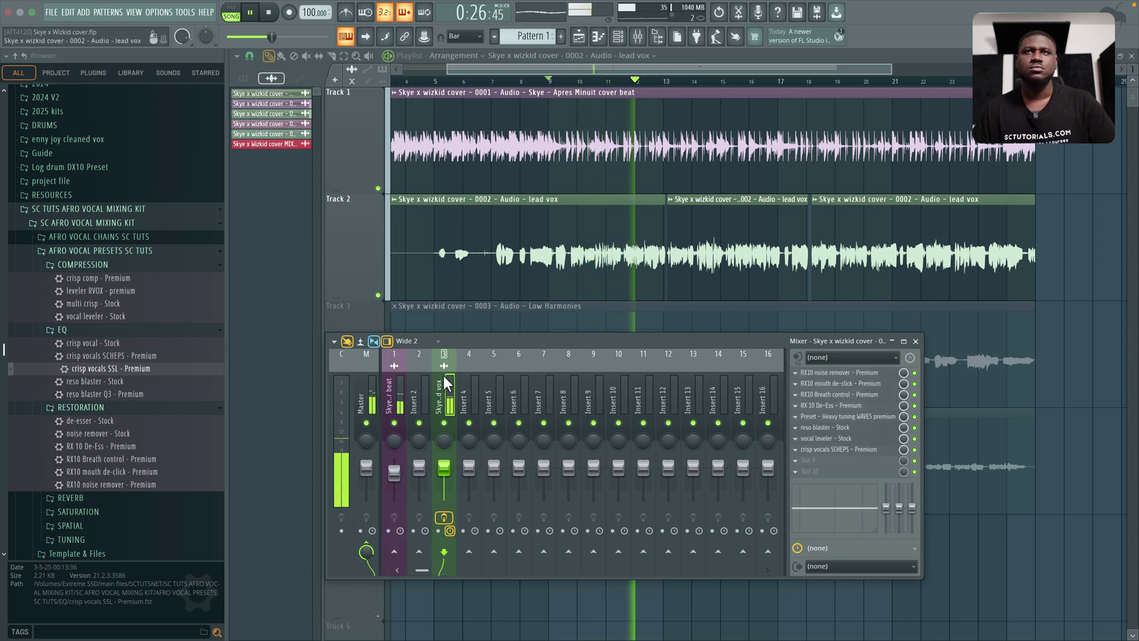
pyautogui.press('space')
pyautogui.click(849, 396)
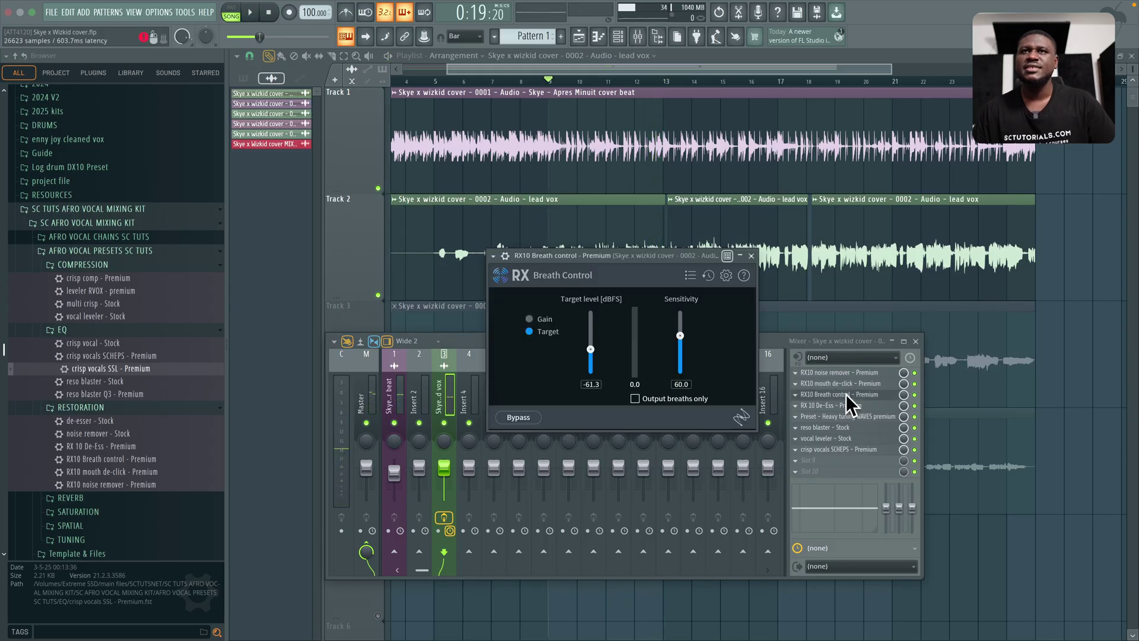
pyautogui.click(858, 395)
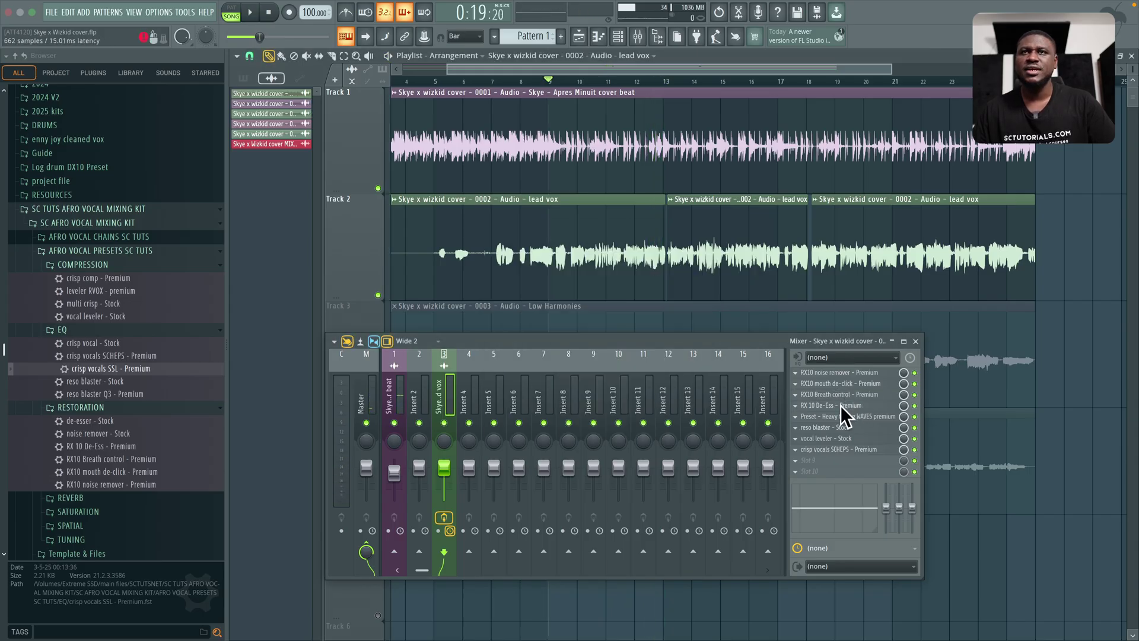
pyautogui.click(842, 405)
pyautogui.moveTo(481, 350); pyautogui.dragTo(481, 352)
pyautogui.press('space')
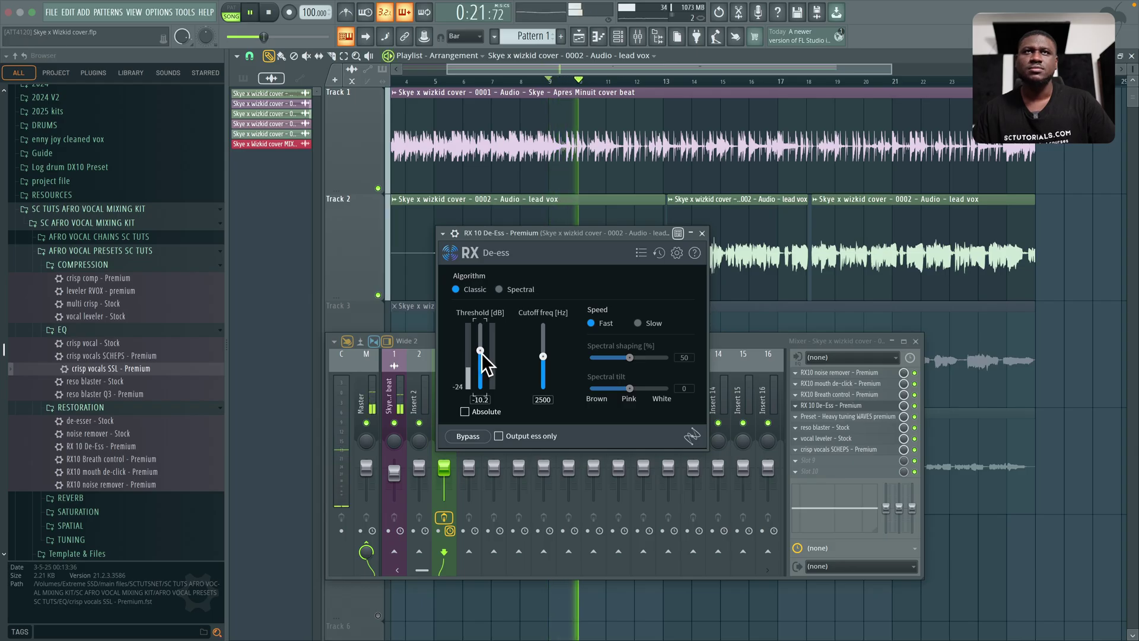
pyautogui.click(702, 234)
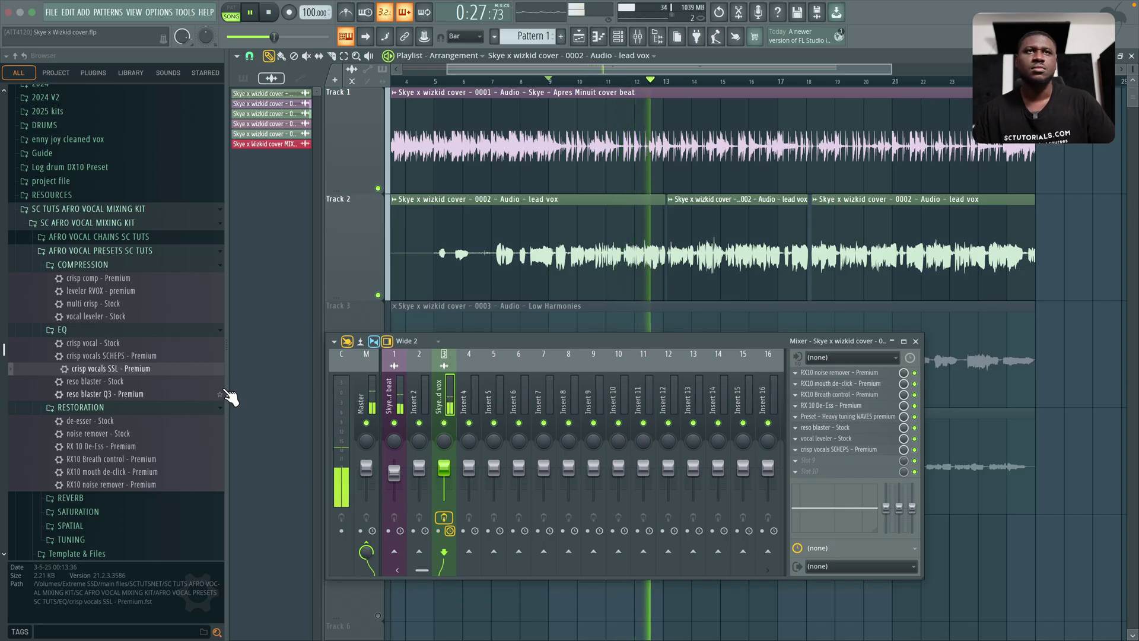
# Step: Add the crisp comp - Premium CLA-2A preset to lead vox slot 9
pyautogui.press('space')
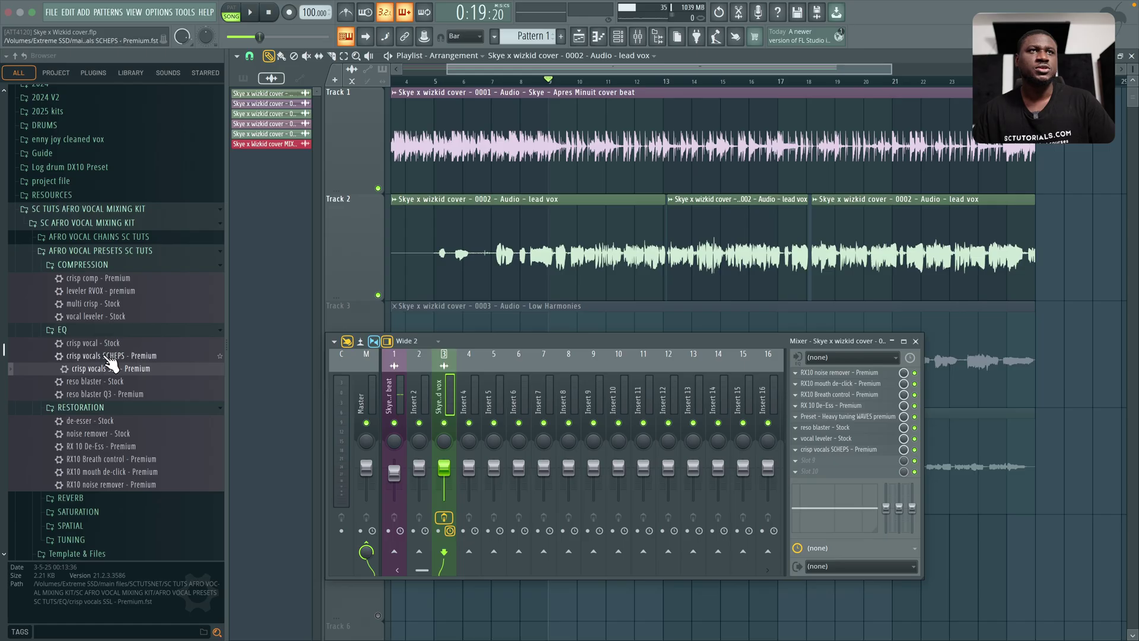
pyautogui.click(93, 279)
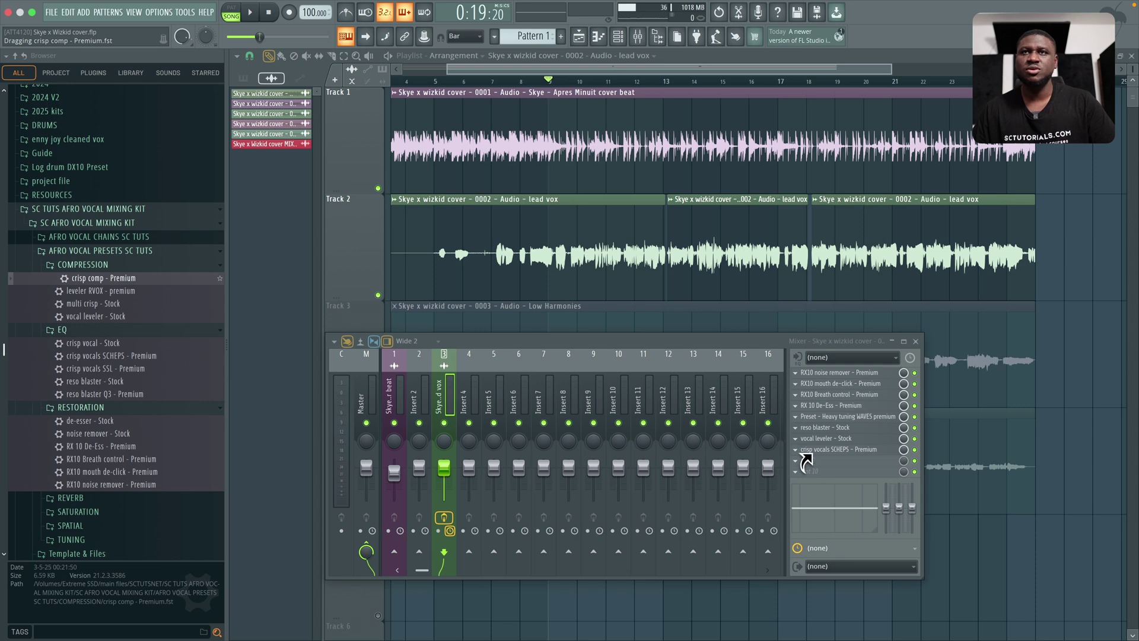
pyautogui.moveTo(812, 461); pyautogui.dragTo(818, 465)
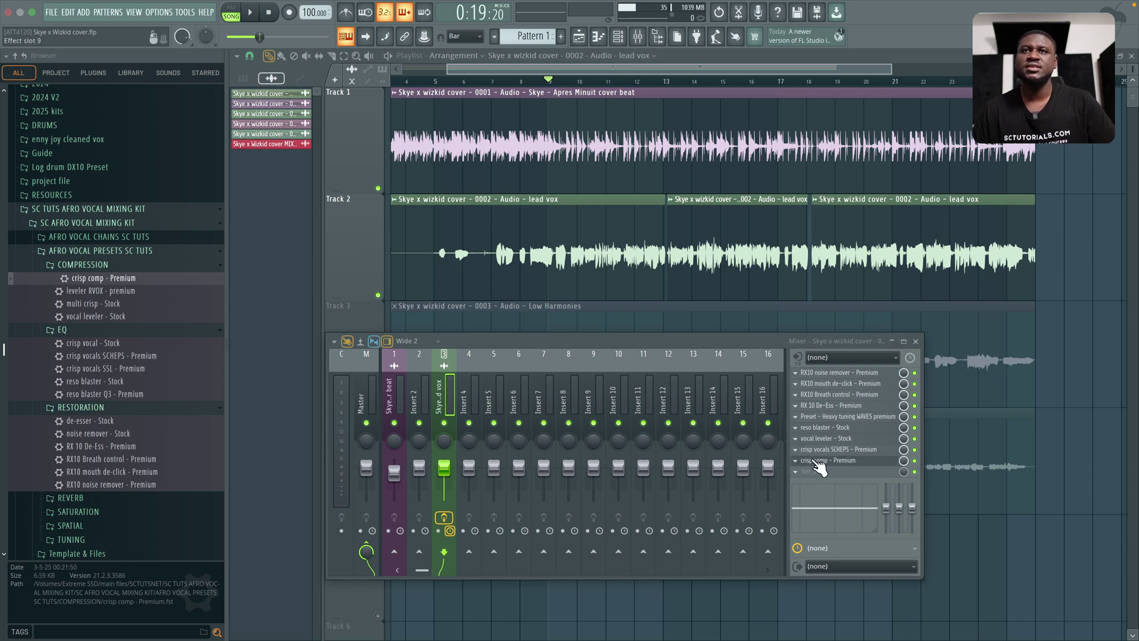
pyautogui.press('space')
pyautogui.moveTo(619, 394); pyautogui.dragTo(593, 291)
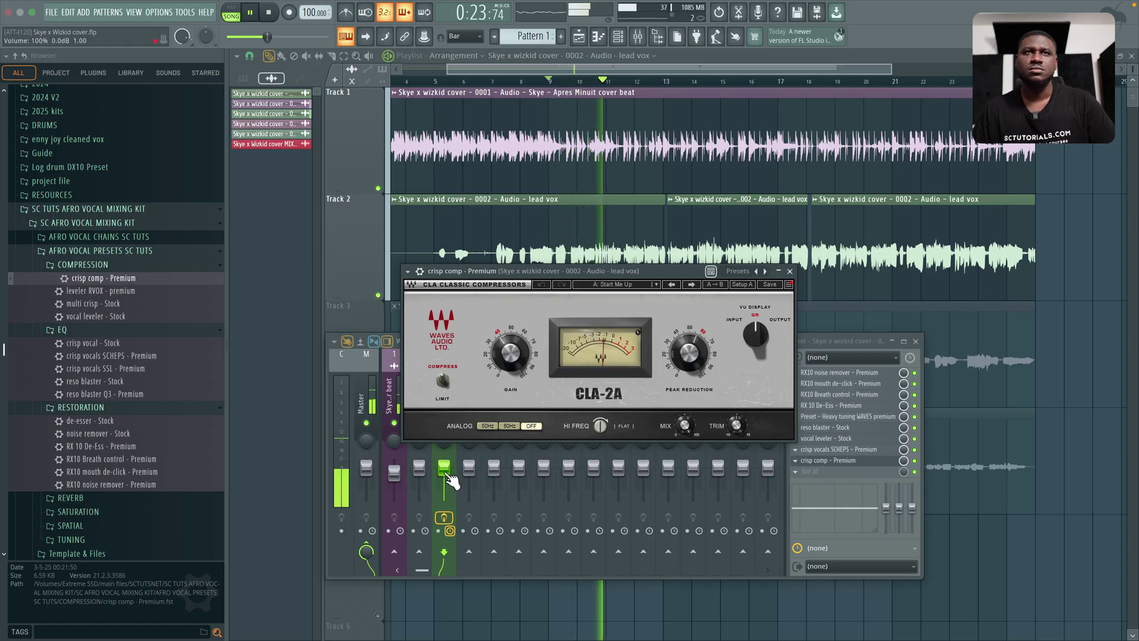
# Step: Lower the lead vocal fader slightly and close the CLA-2A window
pyautogui.moveTo(444, 469); pyautogui.dragTo(444, 472)
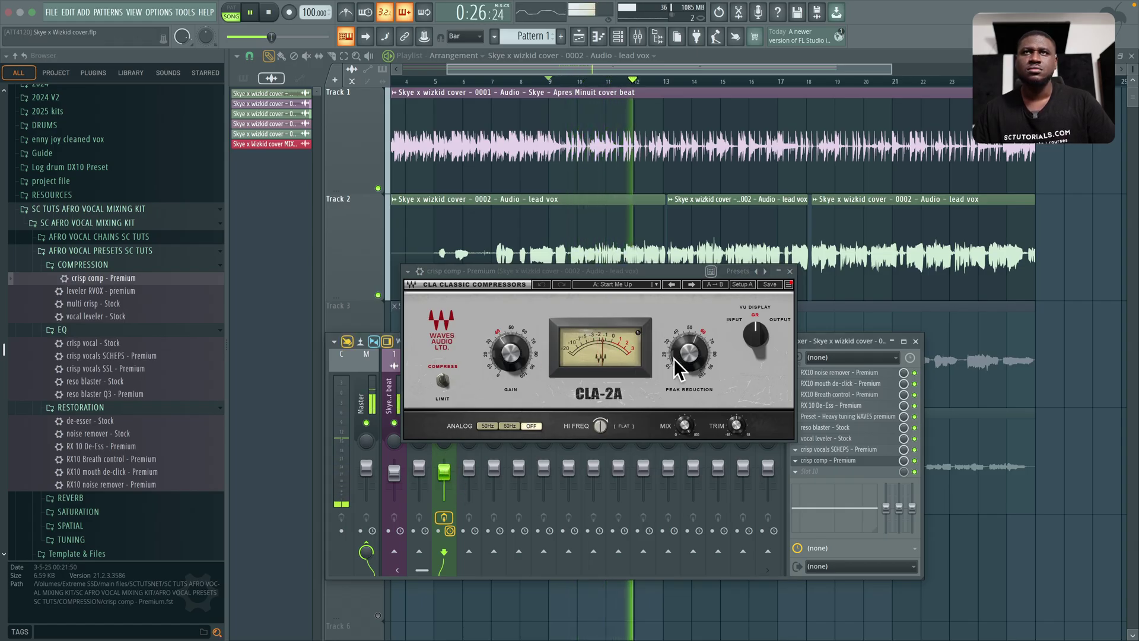
pyautogui.click(790, 271)
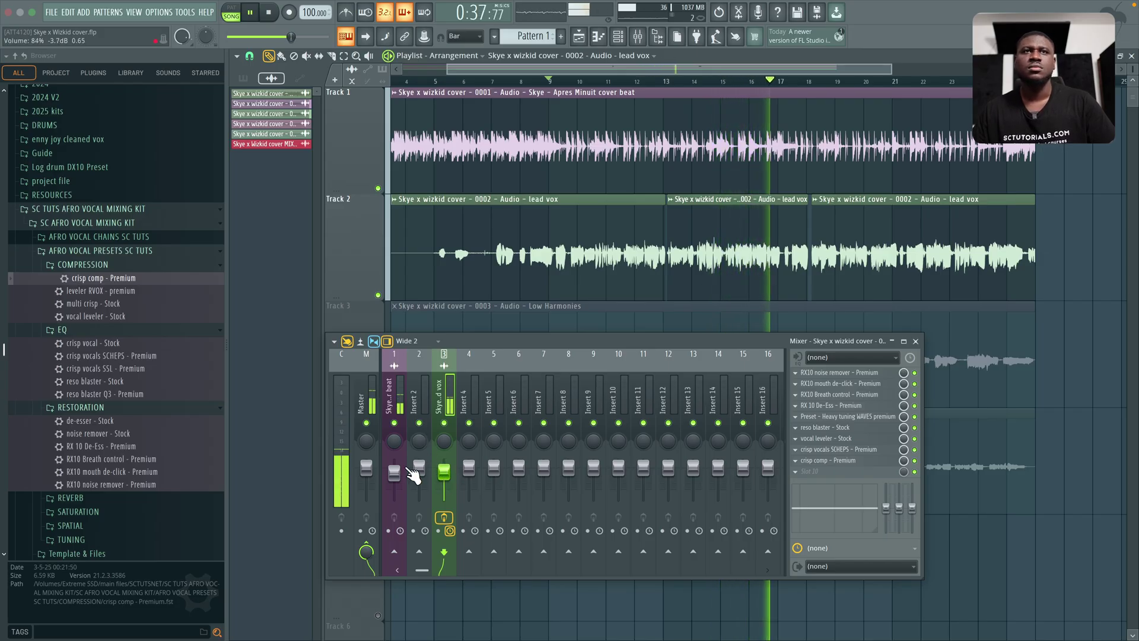
pyautogui.press('space')
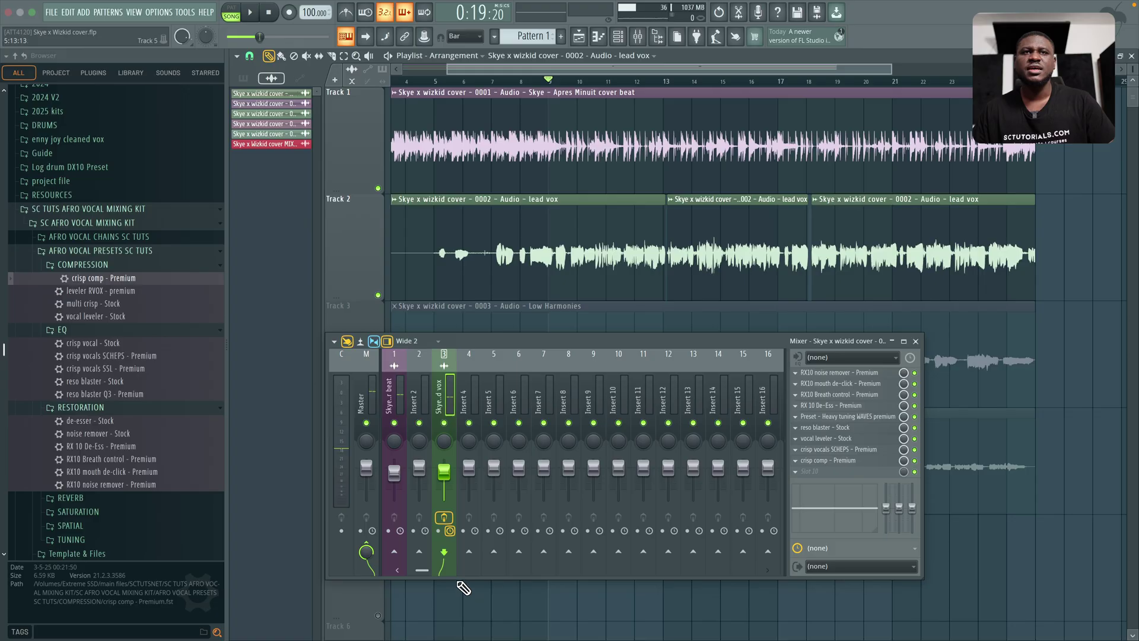
# Step: Make the mixer taller and settle the lead vox fader around -6.4 dB during playback
pyautogui.moveTo(455, 570); pyautogui.dragTo(442, 627)
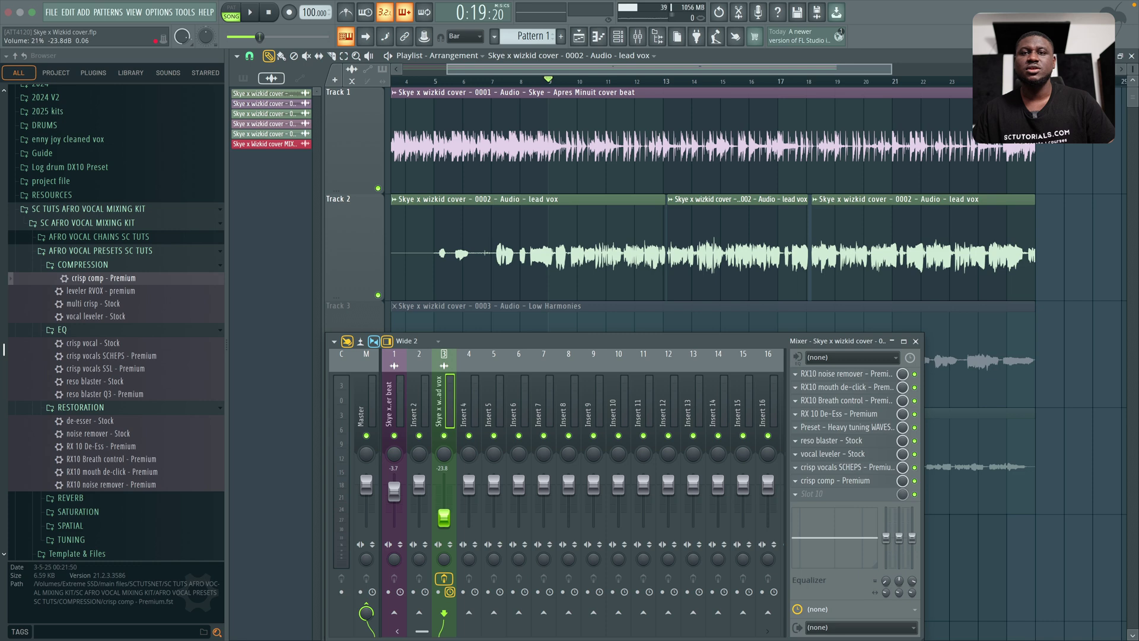
pyautogui.press('space')
pyautogui.moveTo(444, 514); pyautogui.dragTo(444, 491)
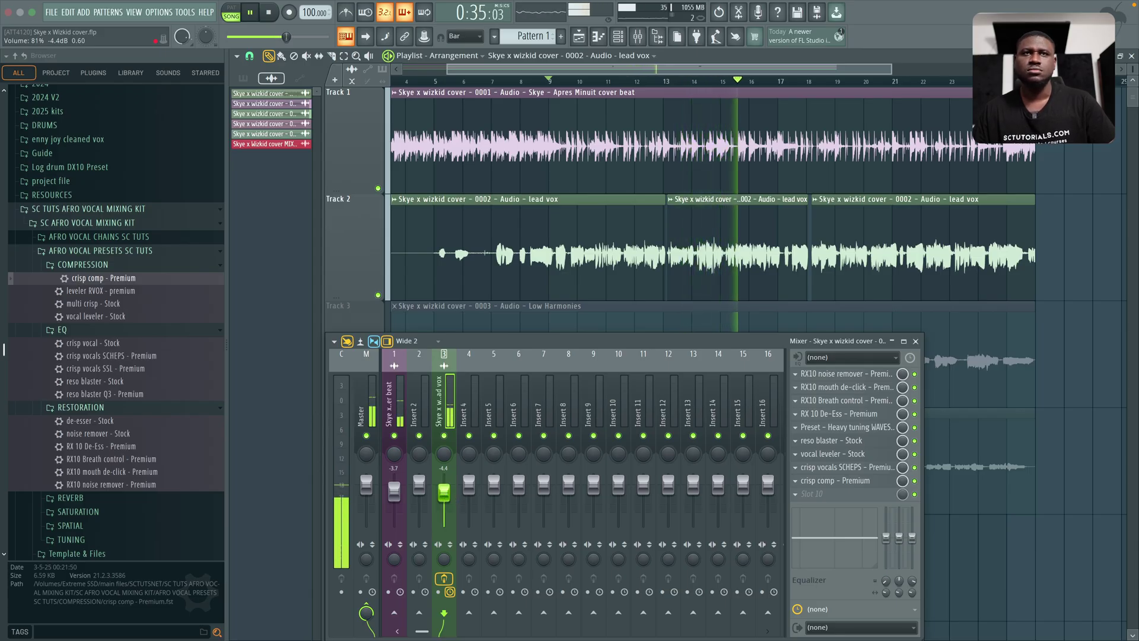
pyautogui.moveTo(446, 498); pyautogui.dragTo(446, 502)
# Step: Load the Parallel comp send - PREMIUM preset from SENDS onto insert 4 as PARALLEL COMP
pyautogui.press('space')
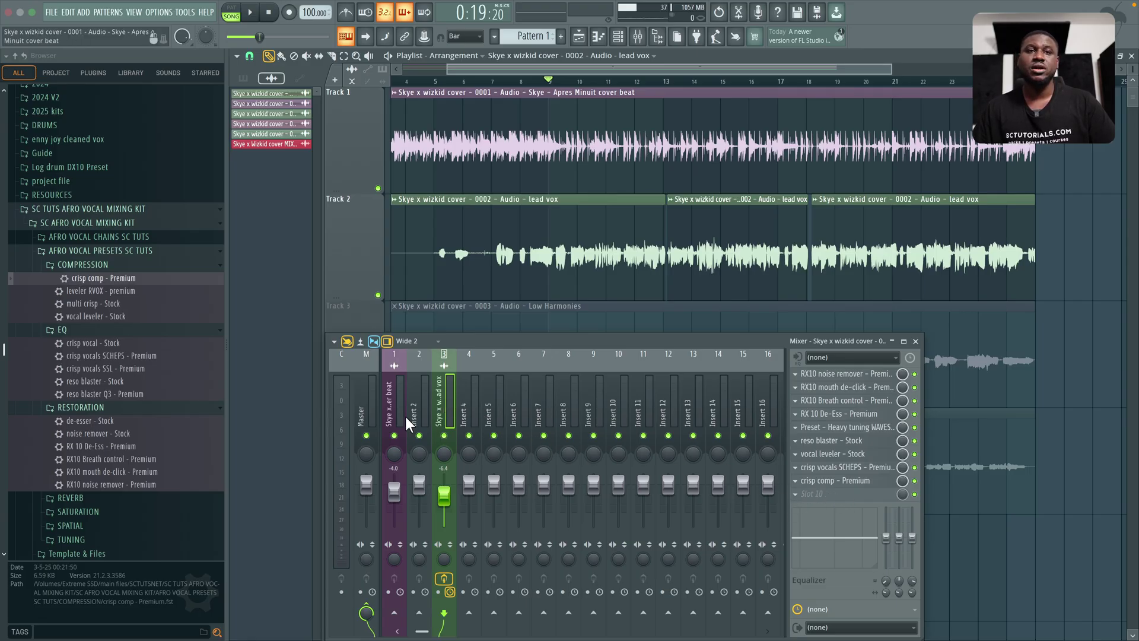
pyautogui.click(88, 238)
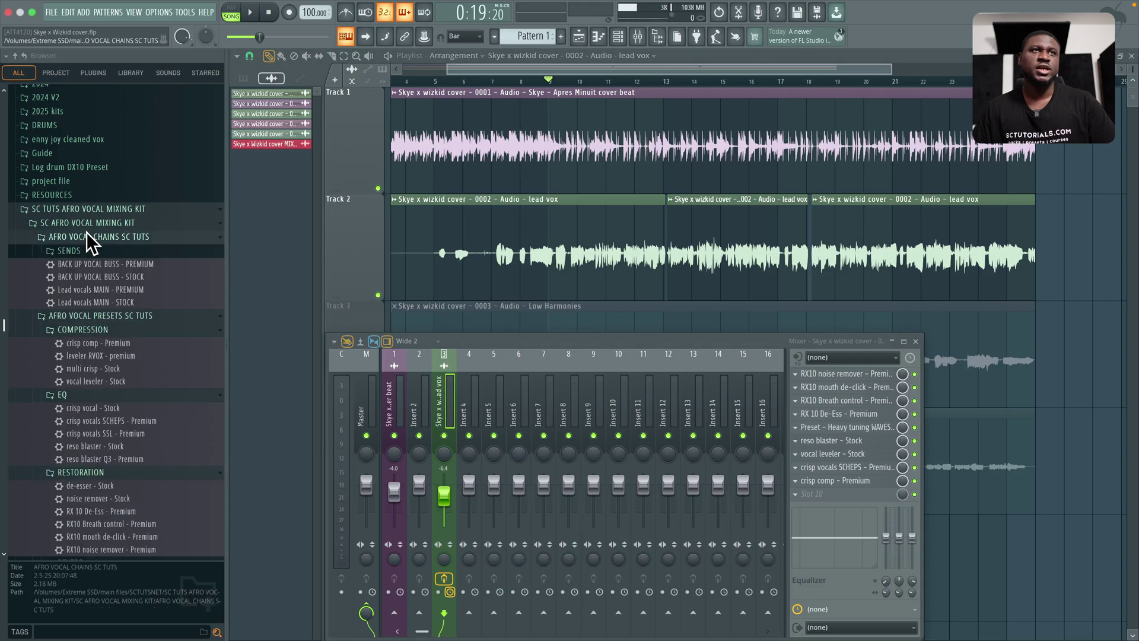
pyautogui.click(83, 252)
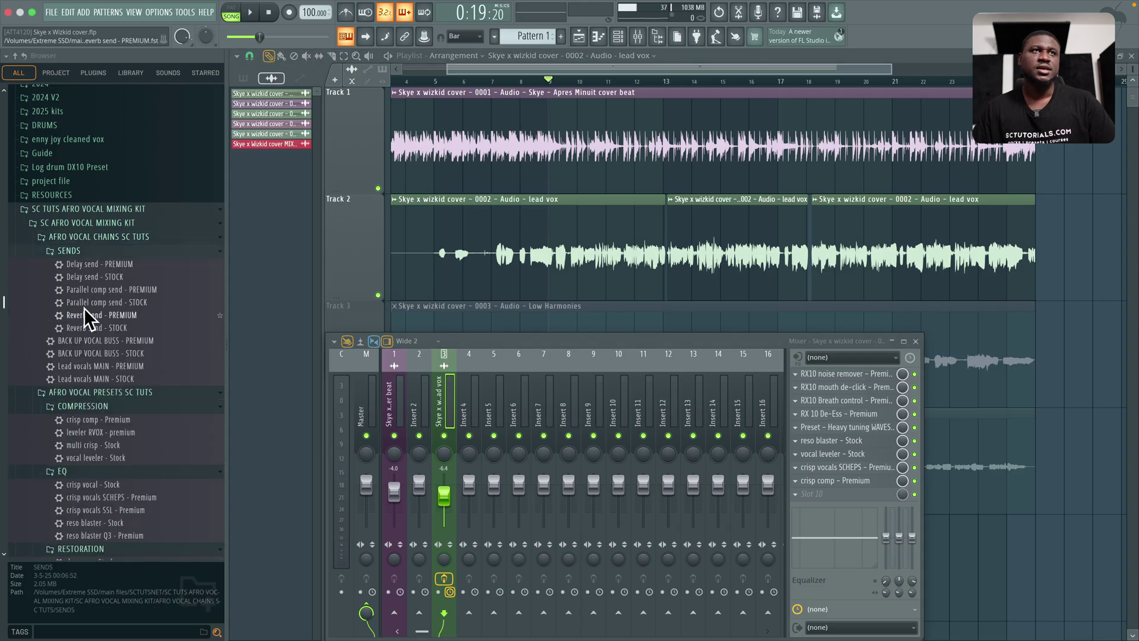
pyautogui.click(110, 304)
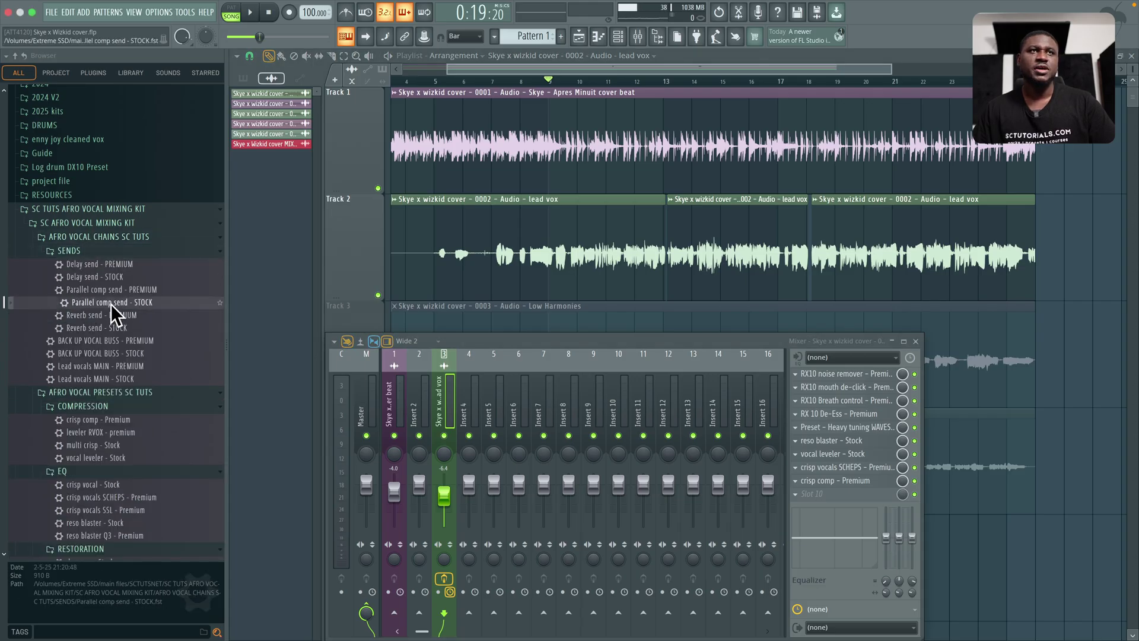
pyautogui.moveTo(102, 291); pyautogui.dragTo(461, 395)
pyautogui.click(451, 394)
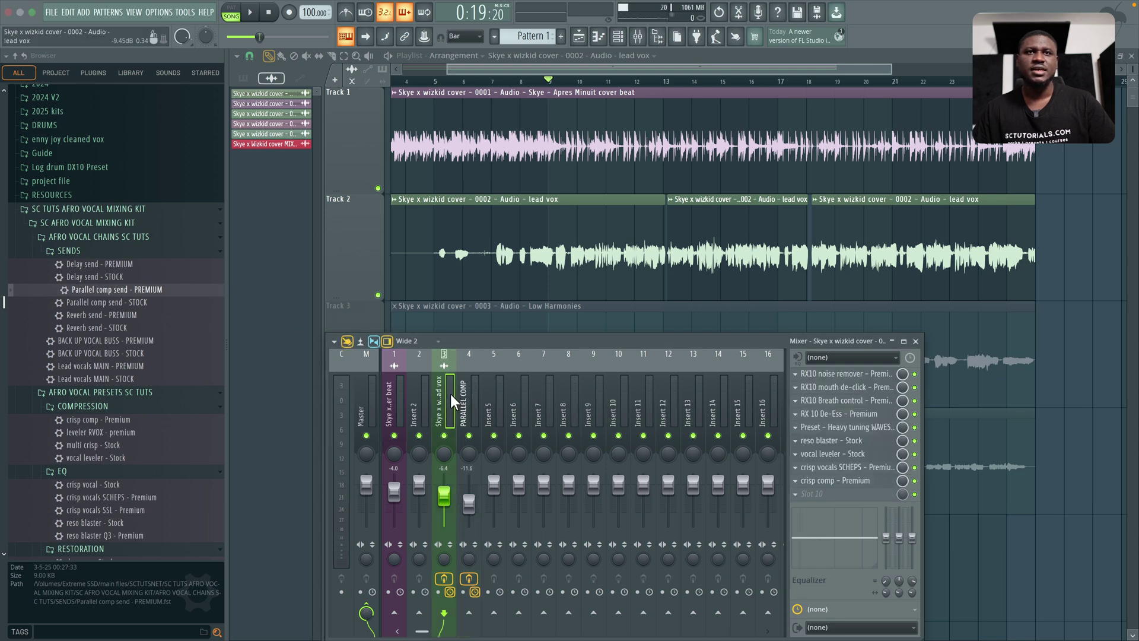
# Step: Send the lead vocal into PARALLEL COMP and lower the vocal fader to -9.7 dB
pyautogui.press('space')
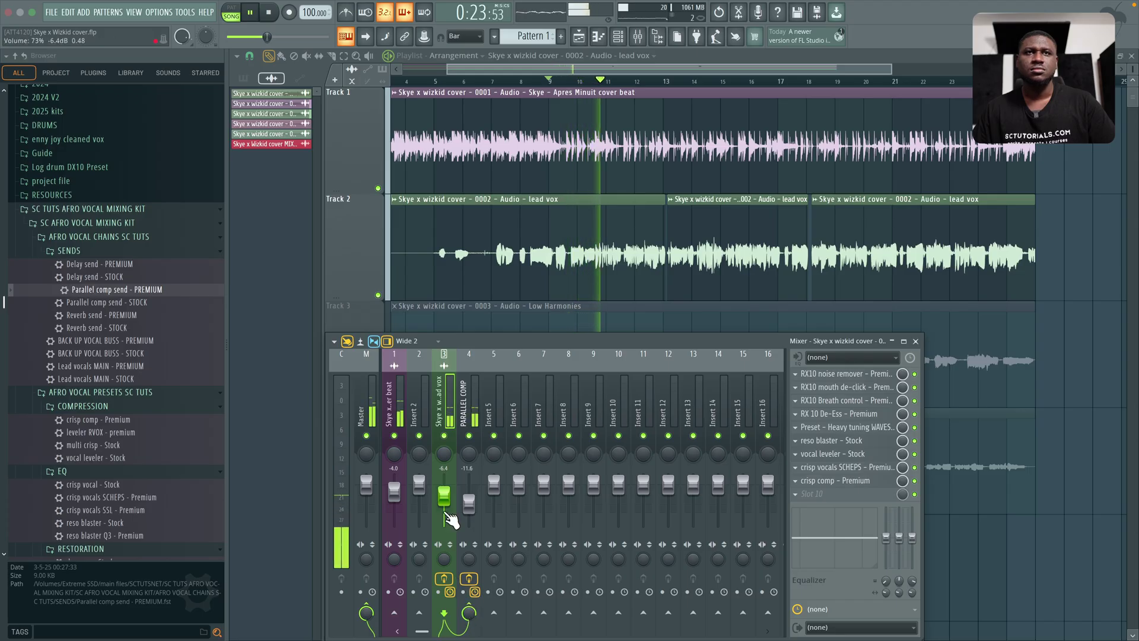
pyautogui.click(469, 611)
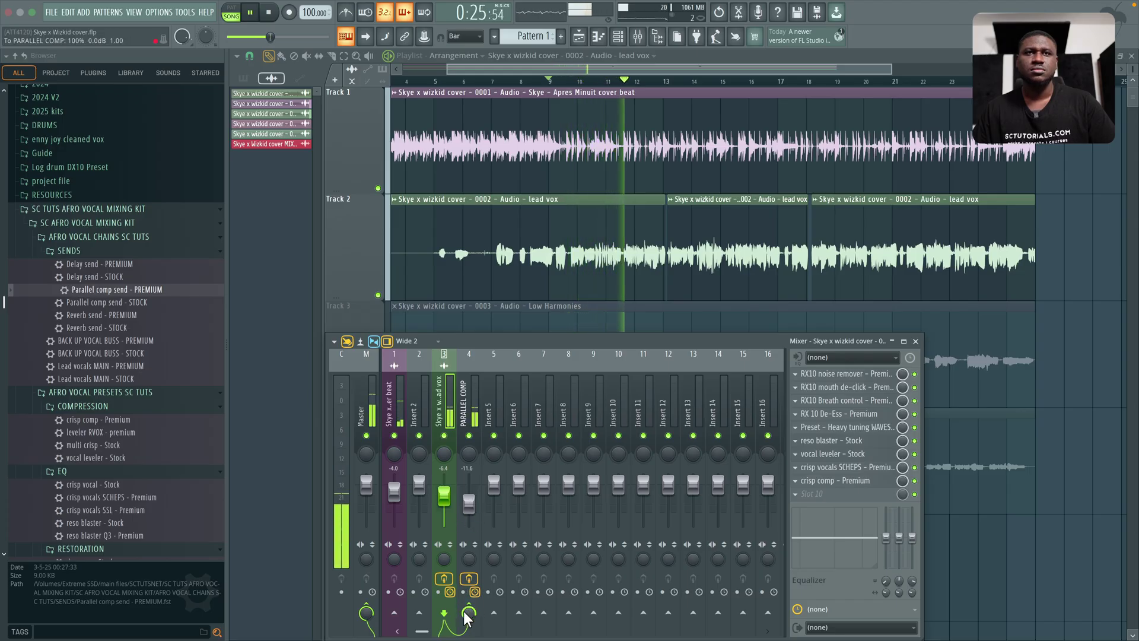
pyautogui.moveTo(469, 611); pyautogui.dragTo(466, 615)
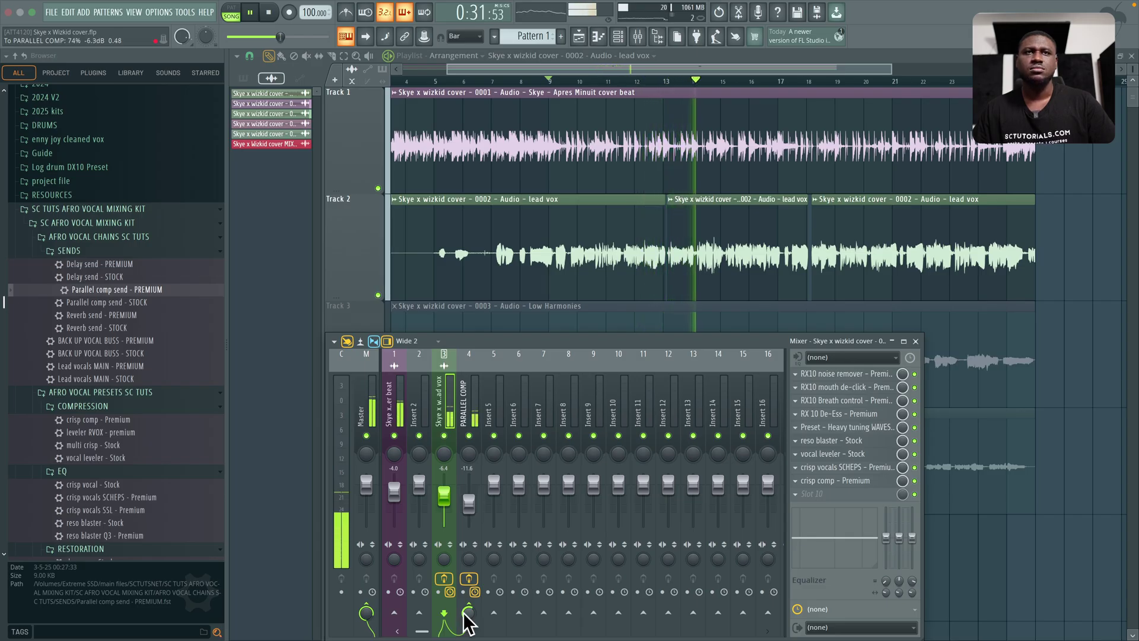
pyautogui.moveTo(445, 499); pyautogui.dragTo(468, 510)
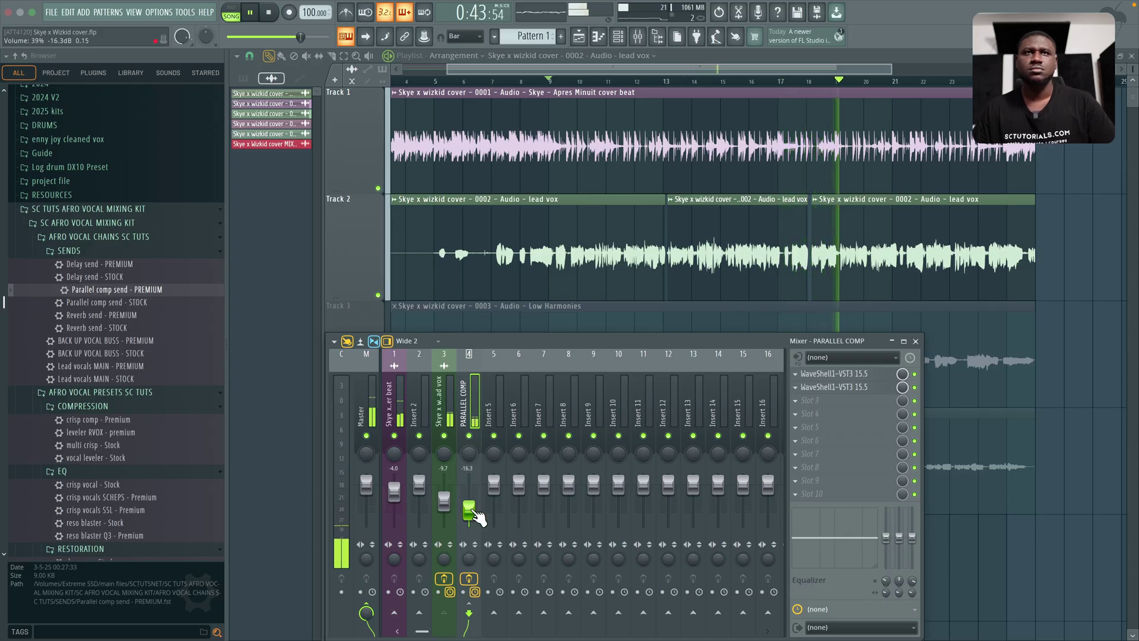
pyautogui.press('space')
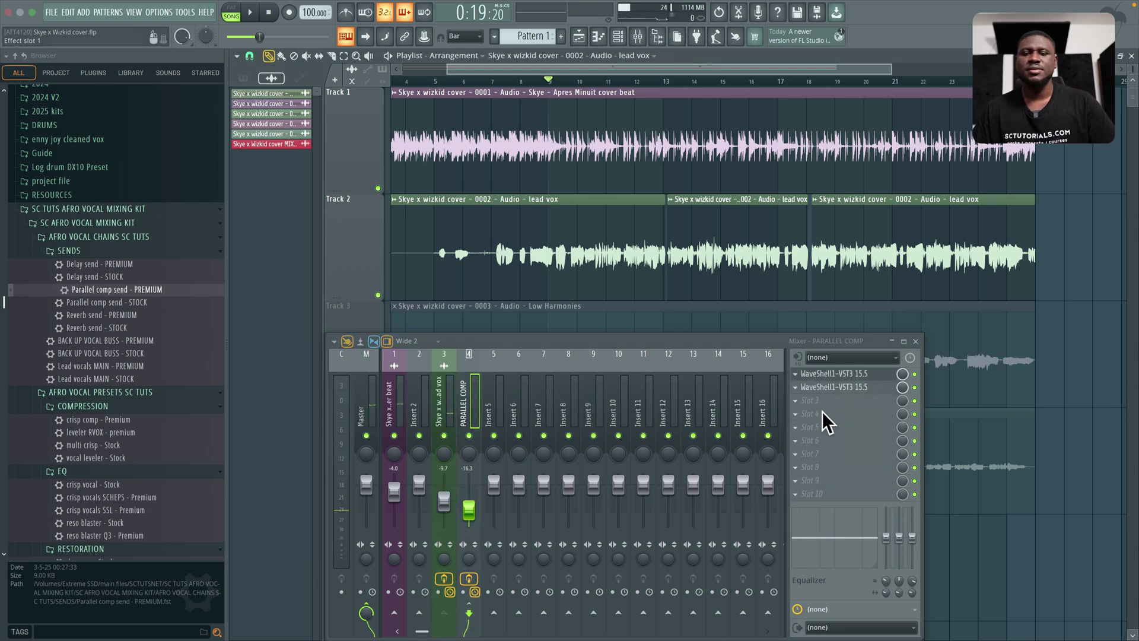
pyautogui.click(837, 373)
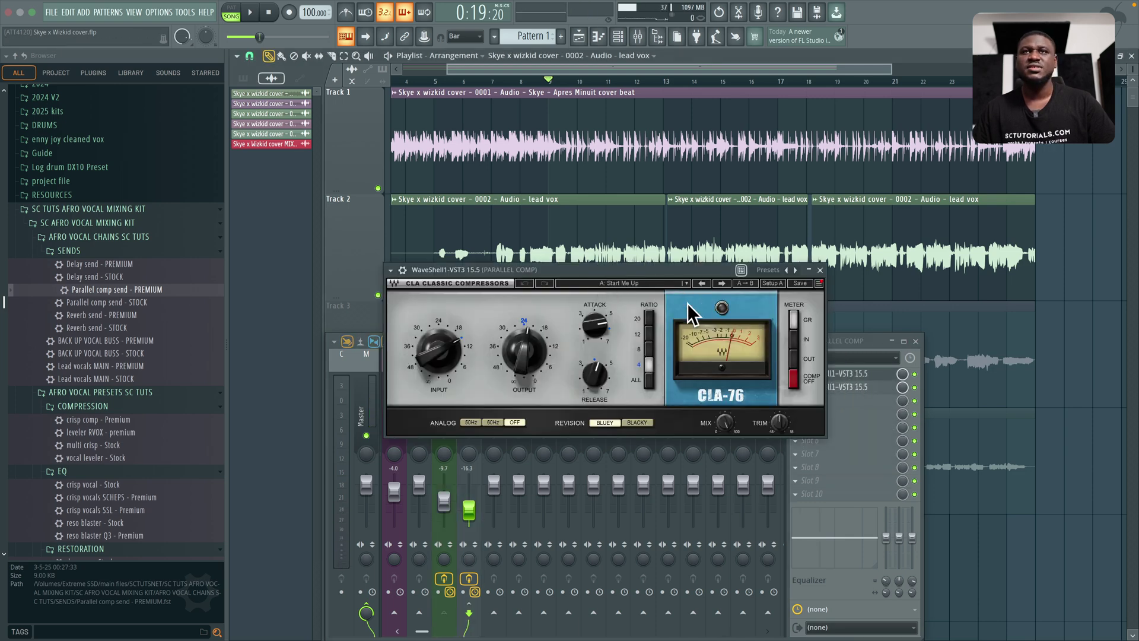
pyautogui.click(820, 270)
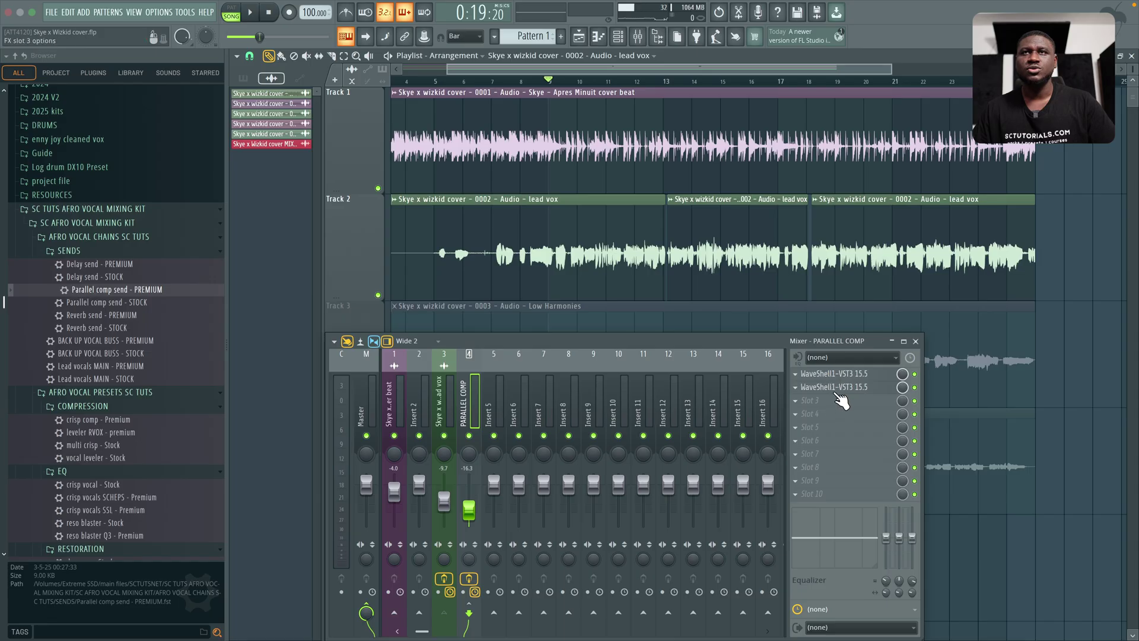
pyautogui.click(837, 387)
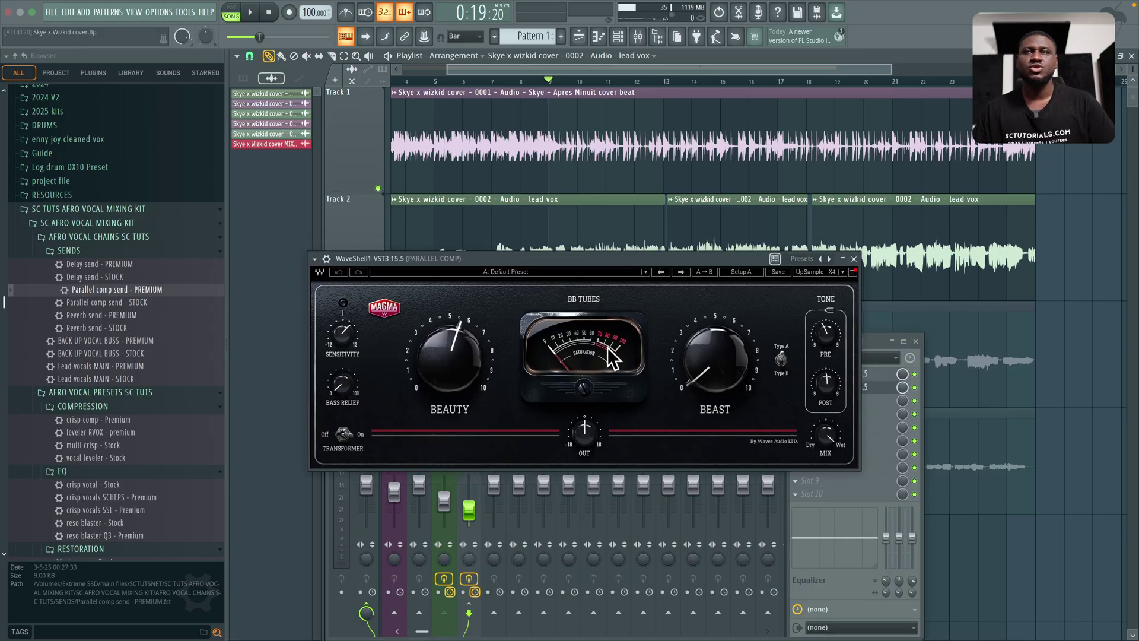
pyautogui.click(854, 259)
pyautogui.click(842, 374)
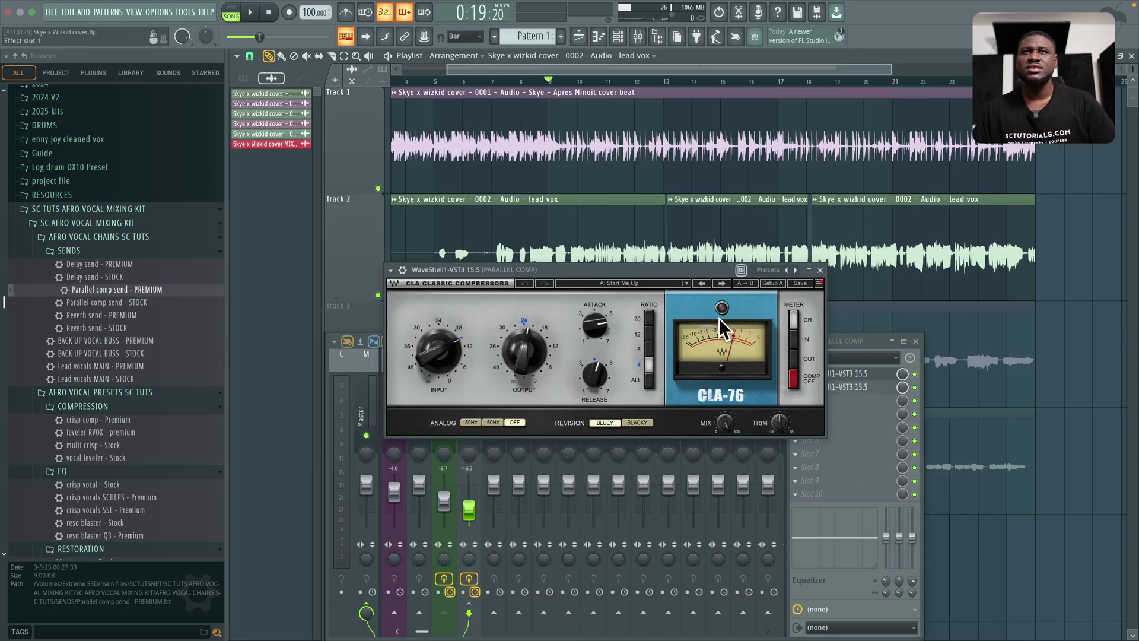
pyautogui.moveTo(614, 270); pyautogui.dragTo(615, 229)
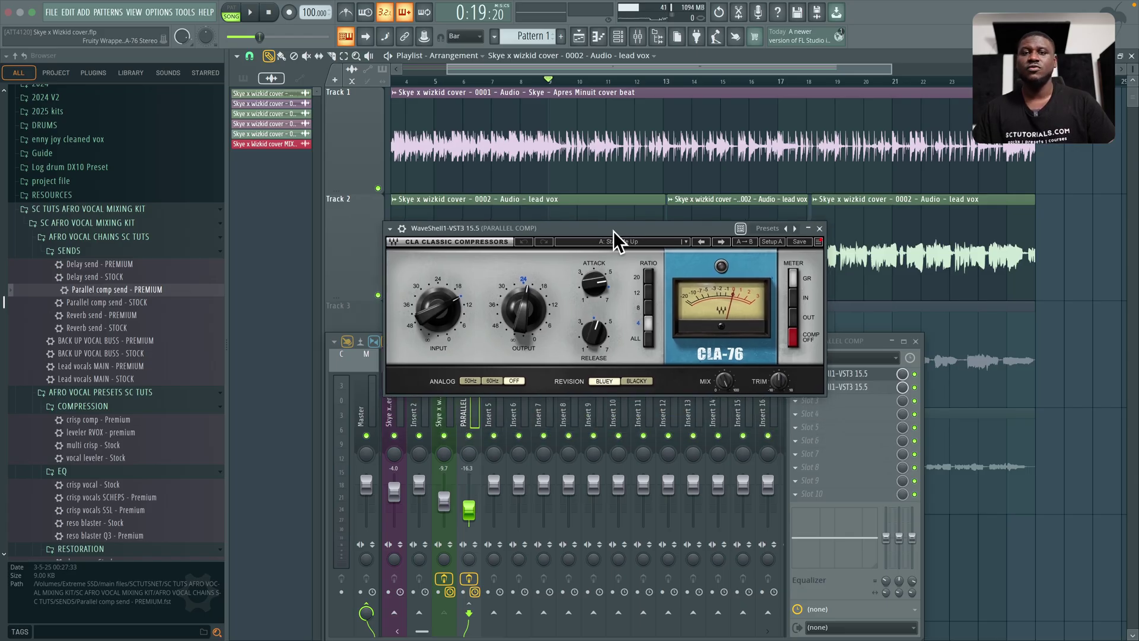
pyautogui.moveTo(614, 230); pyautogui.dragTo(616, 232)
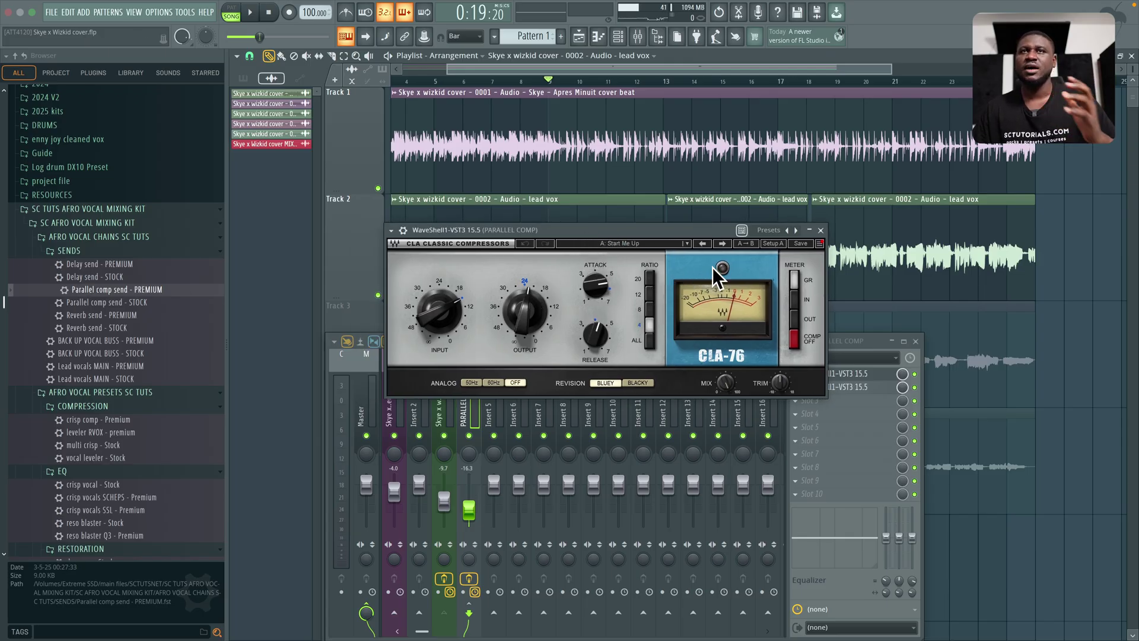
pyautogui.click(821, 230)
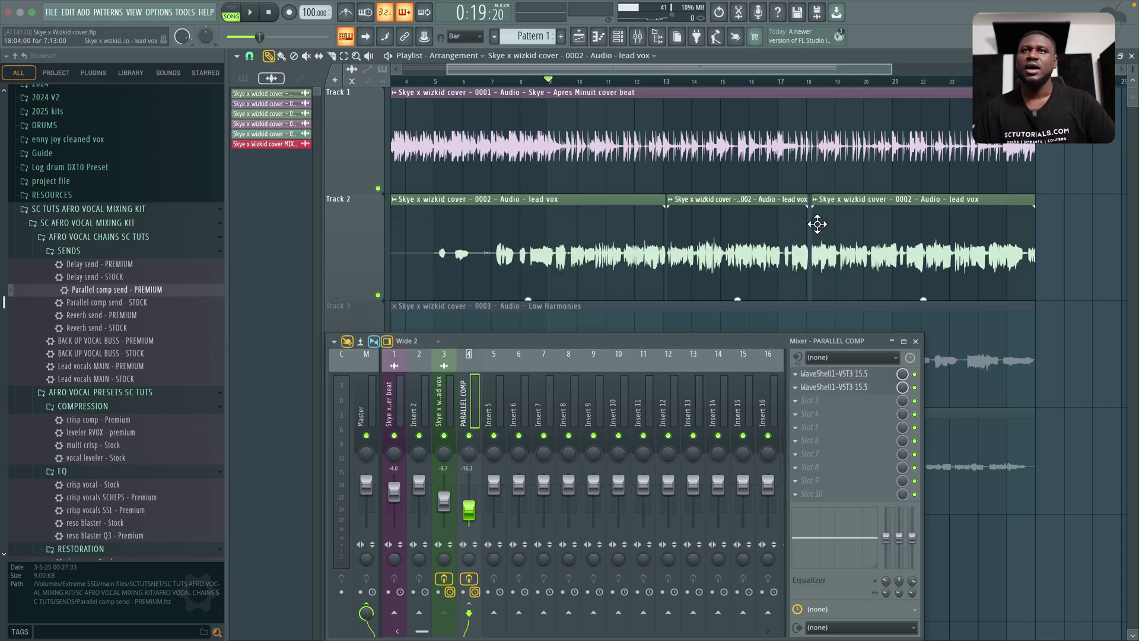
pyautogui.click(839, 387)
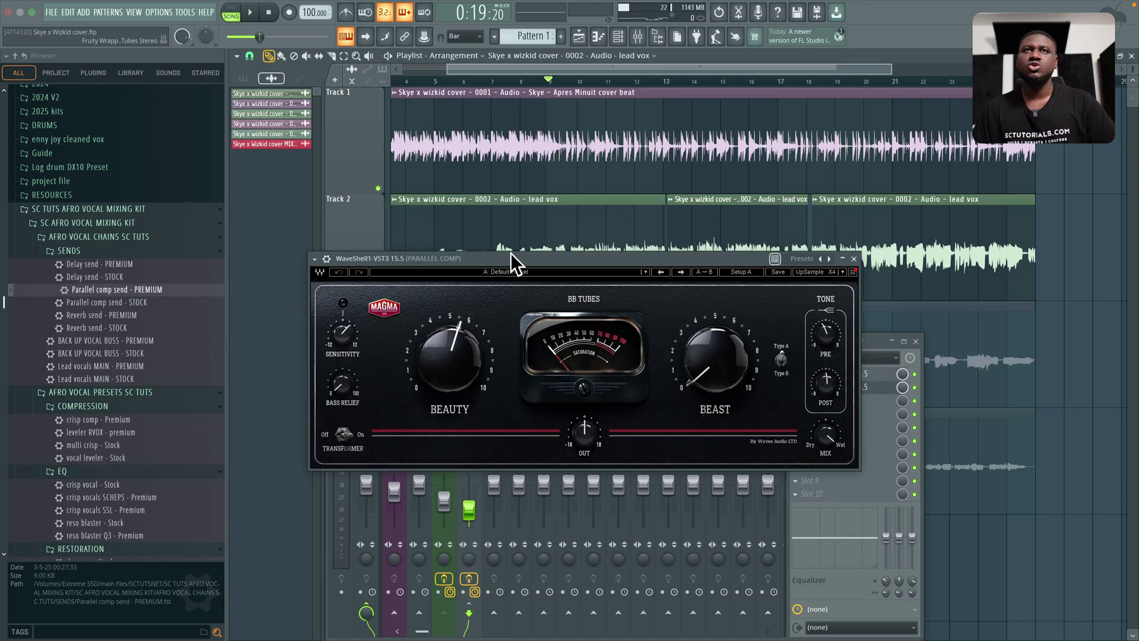
pyautogui.moveTo(511, 255); pyautogui.dragTo(508, 198)
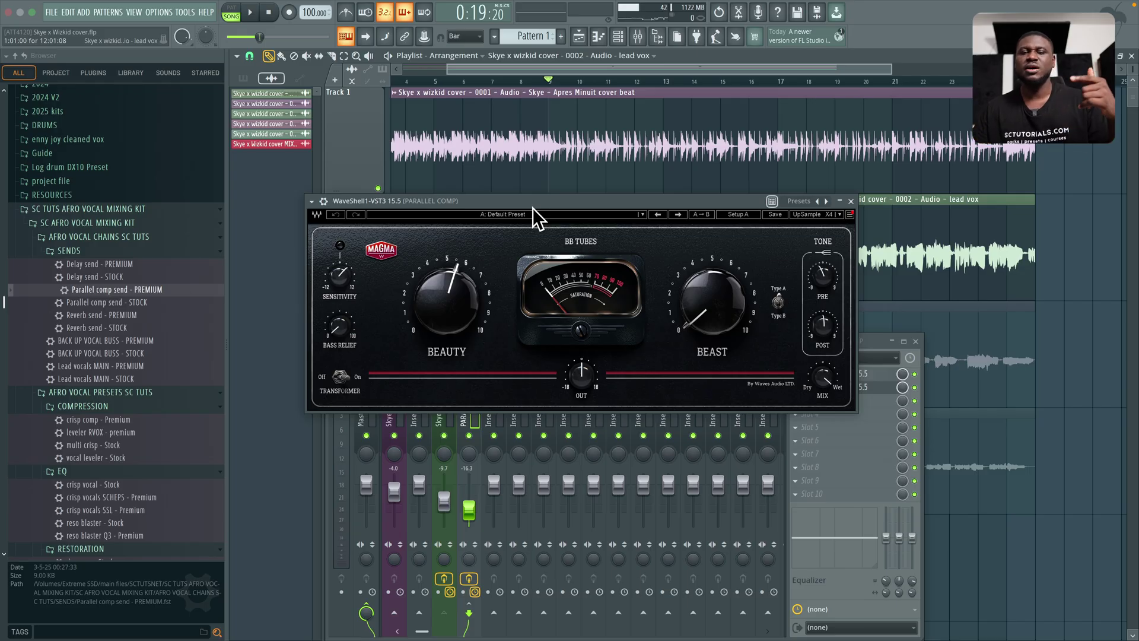
pyautogui.press('Escape')
pyautogui.press('space')
pyautogui.click(444, 409)
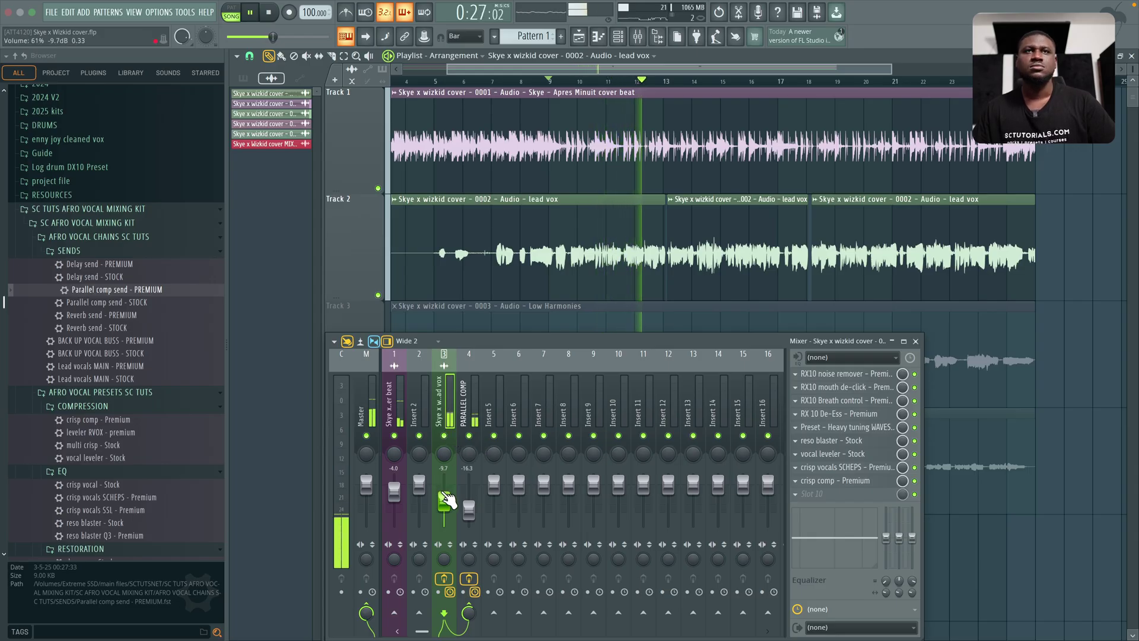
# Step: Ease the lead vox send to PARALLEL COMP from 64% to 63% during playback
pyautogui.scroll(2, 444, 502)
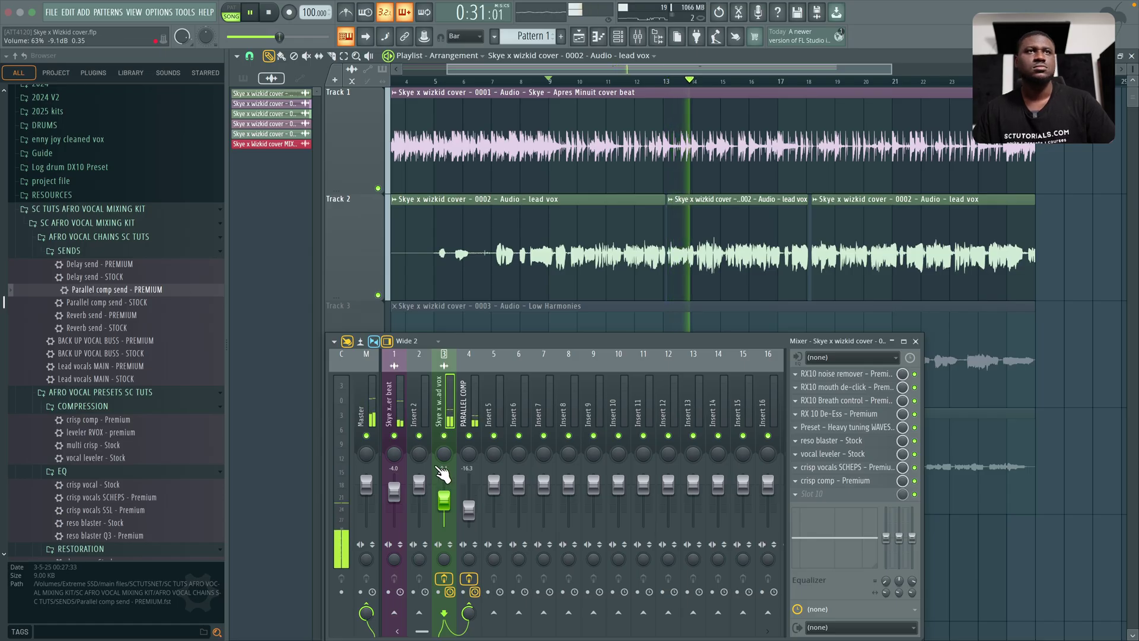
pyautogui.click(397, 409)
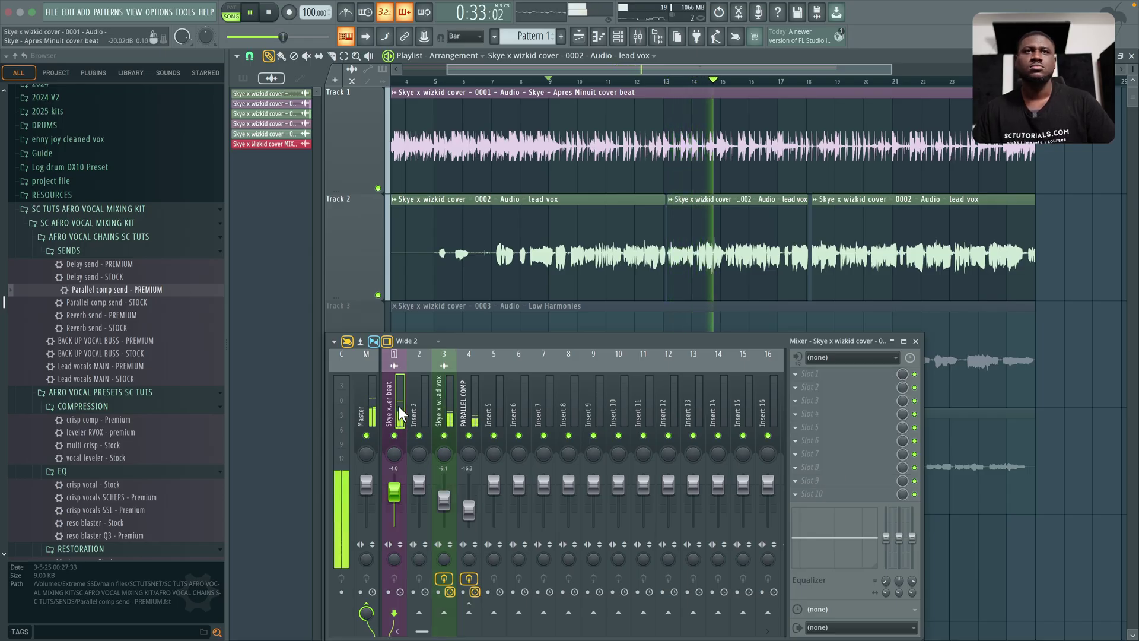
pyautogui.click(444, 408)
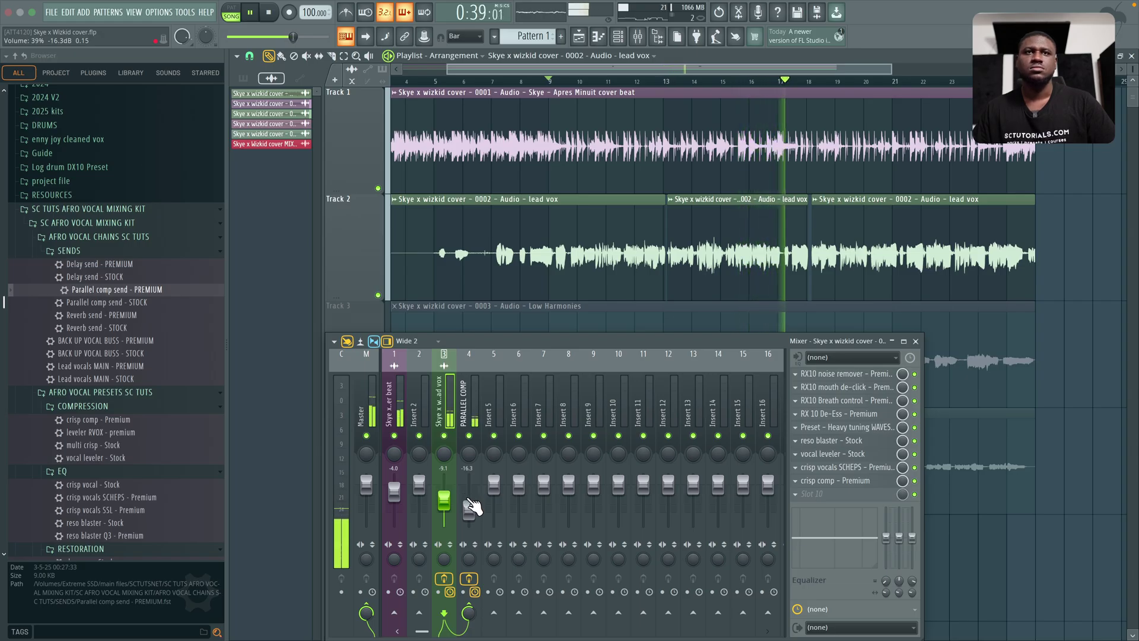
pyautogui.moveTo(468, 612); pyautogui.dragTo(472, 612)
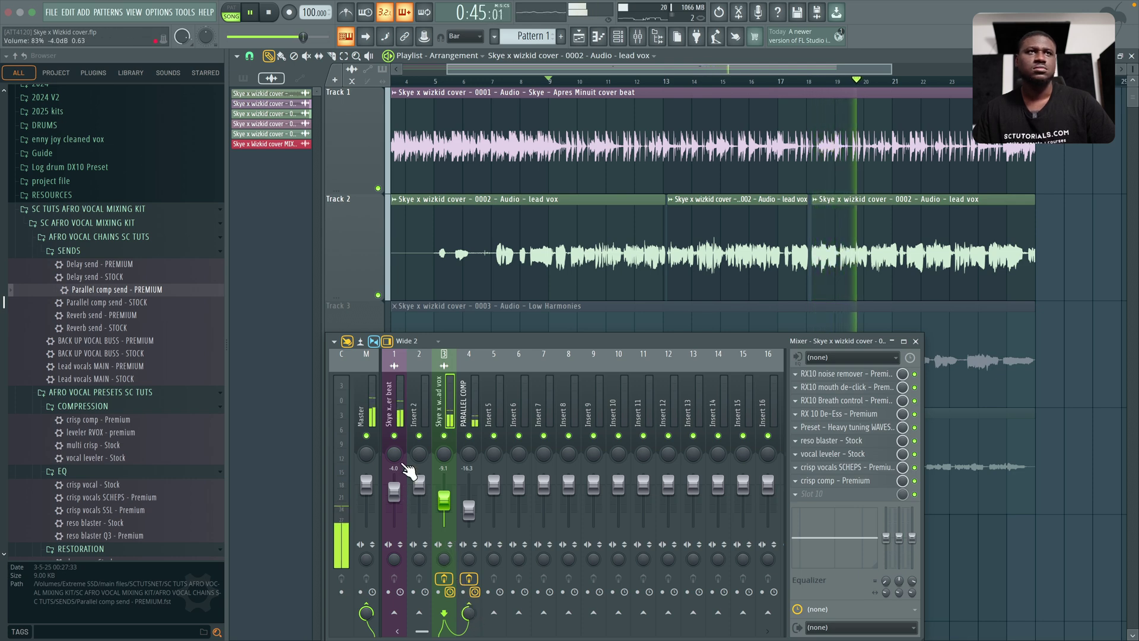
# Step: Load Fresh Air into lead vox slot 10 with High Air set to 13
pyautogui.press('space')
pyautogui.scroll(-5, 193, 473)
pyautogui.click(838, 496)
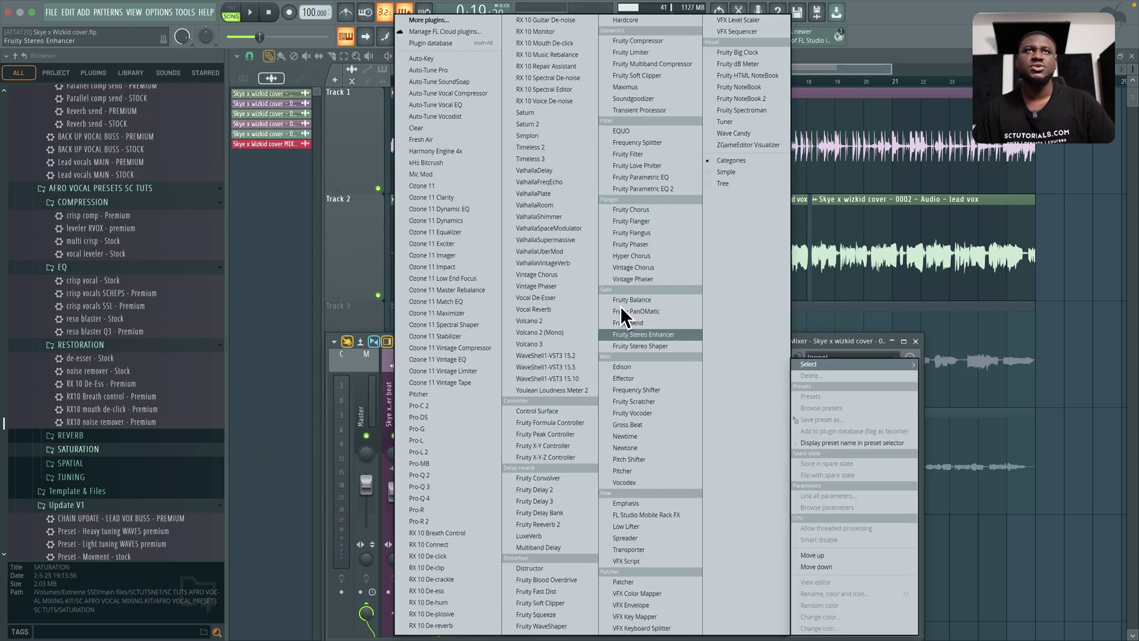
pyautogui.click(460, 139)
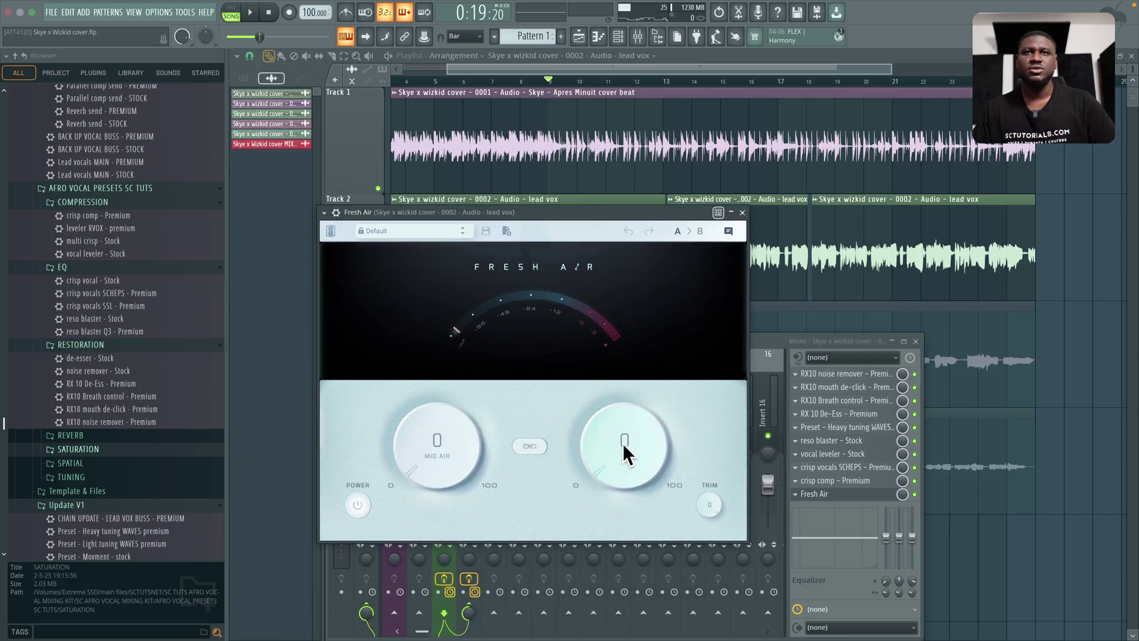
pyautogui.moveTo(624, 446); pyautogui.dragTo(628, 438)
pyautogui.press('space')
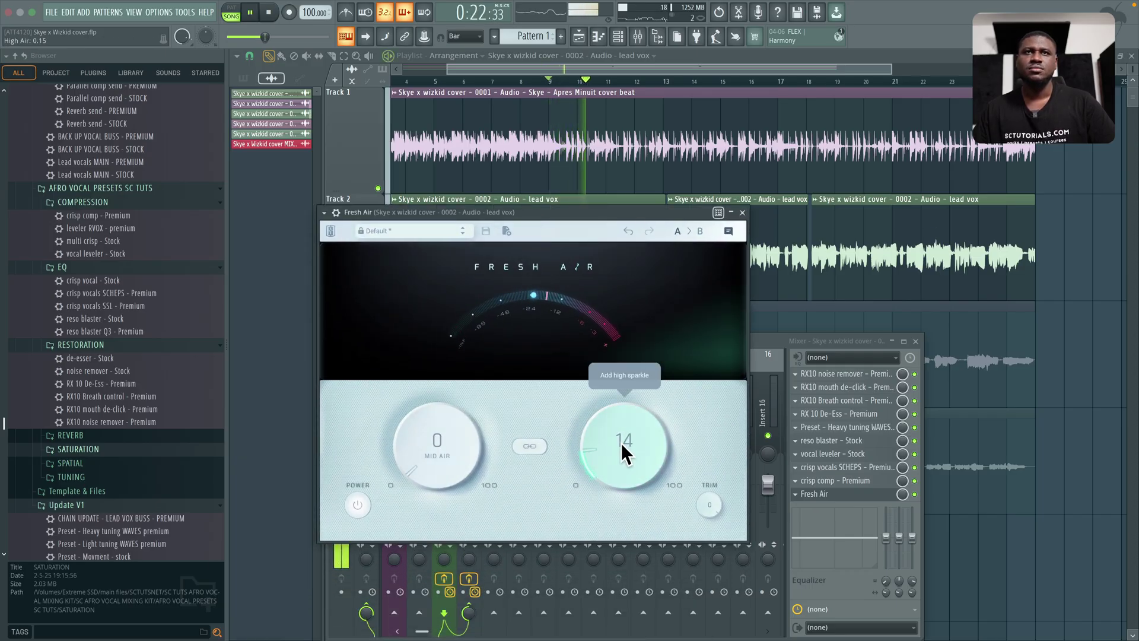
pyautogui.moveTo(621, 443); pyautogui.dragTo(620, 443)
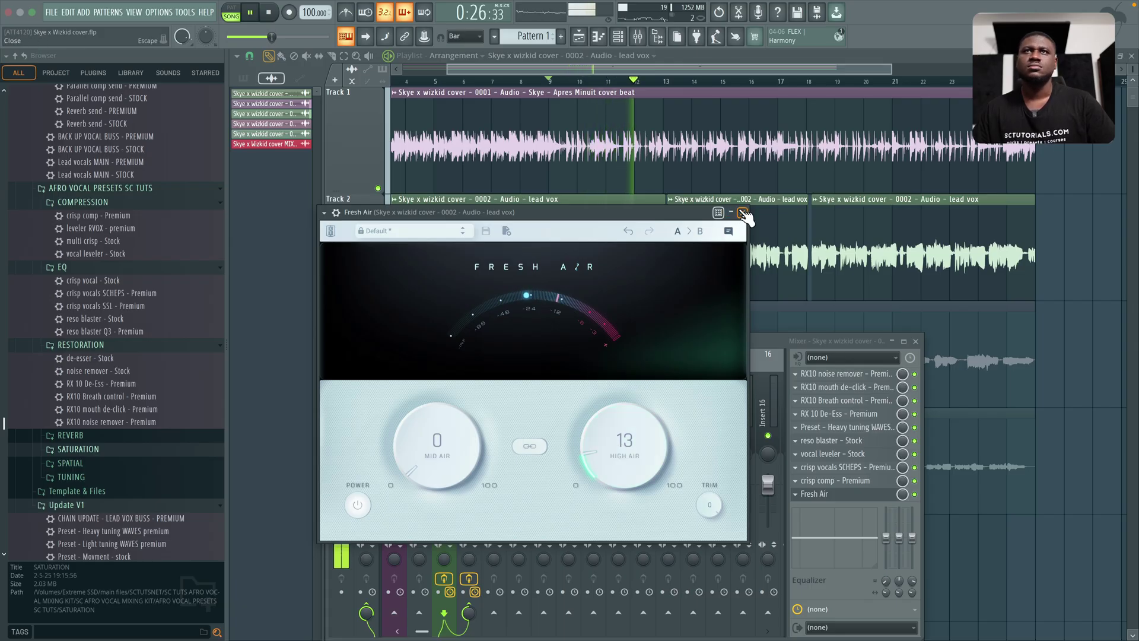
pyautogui.click(336, 212)
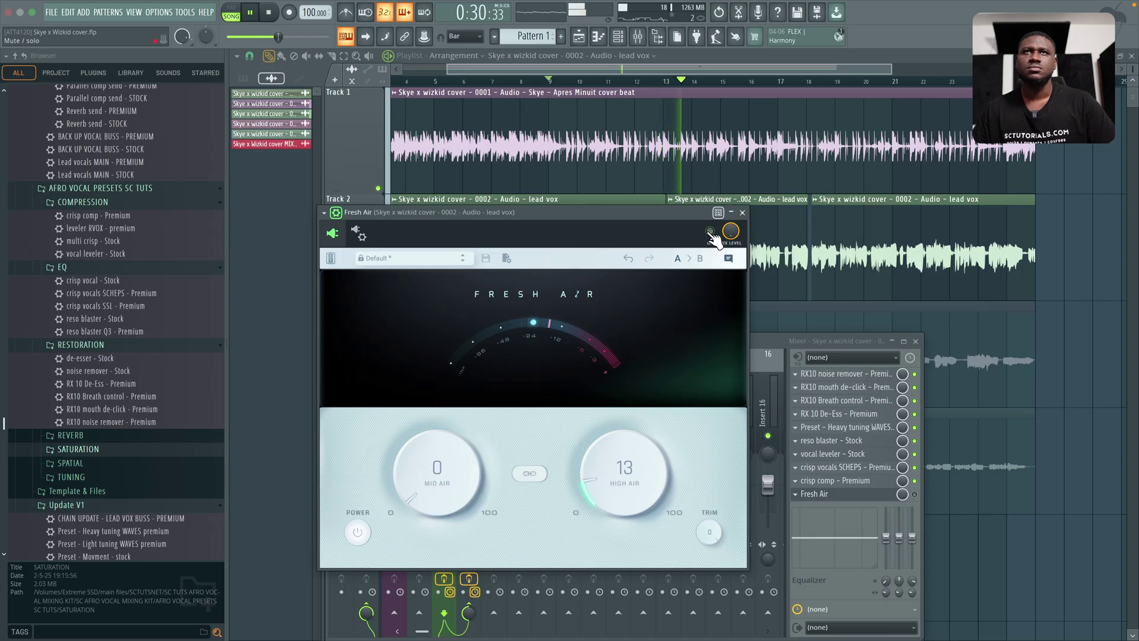
pyautogui.click(743, 213)
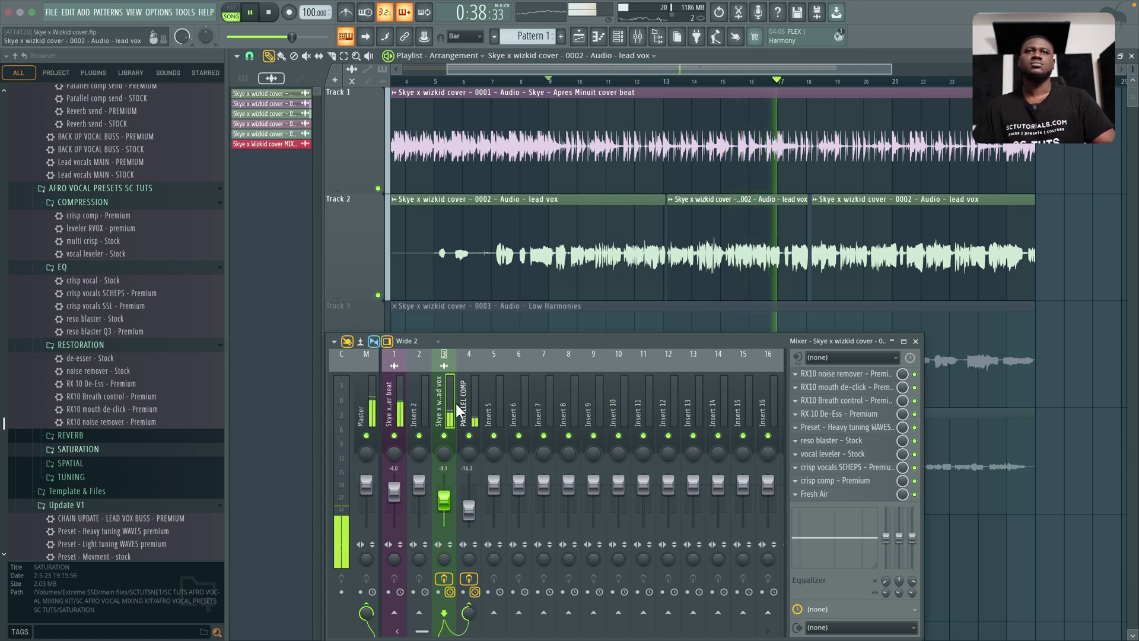
pyautogui.press('space')
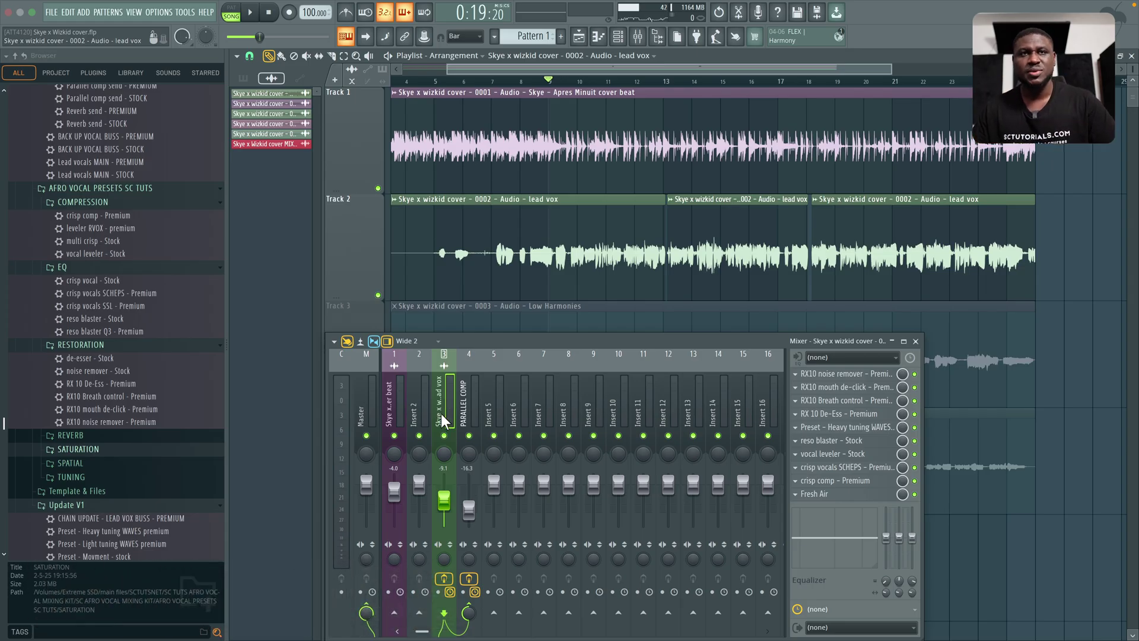
# Step: Route the lead vox to insert 6 and load the Reverb send - PREMIUM preset there
pyautogui.click(520, 614)
pyautogui.scroll(10, 89, 272)
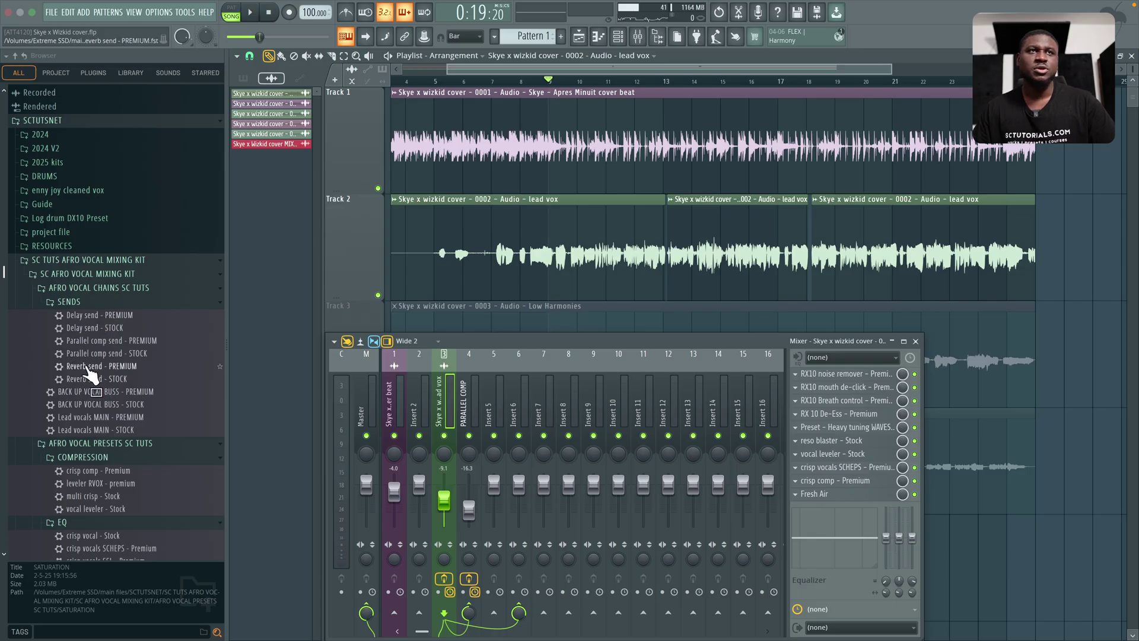
pyautogui.moveTo(89, 370); pyautogui.dragTo(121, 367)
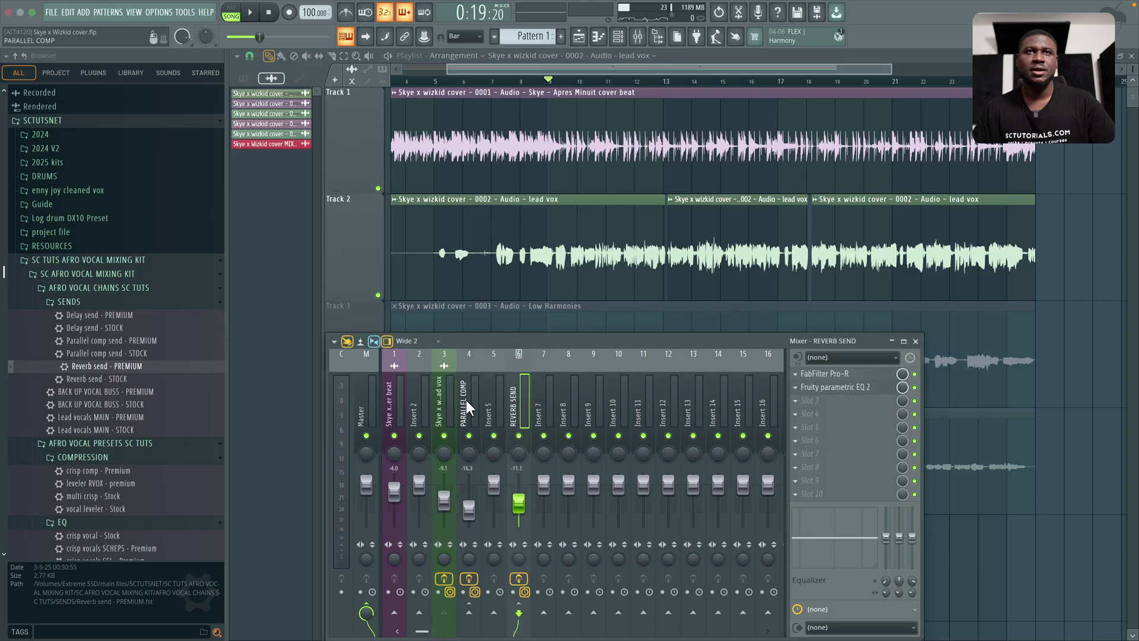
pyautogui.press('space')
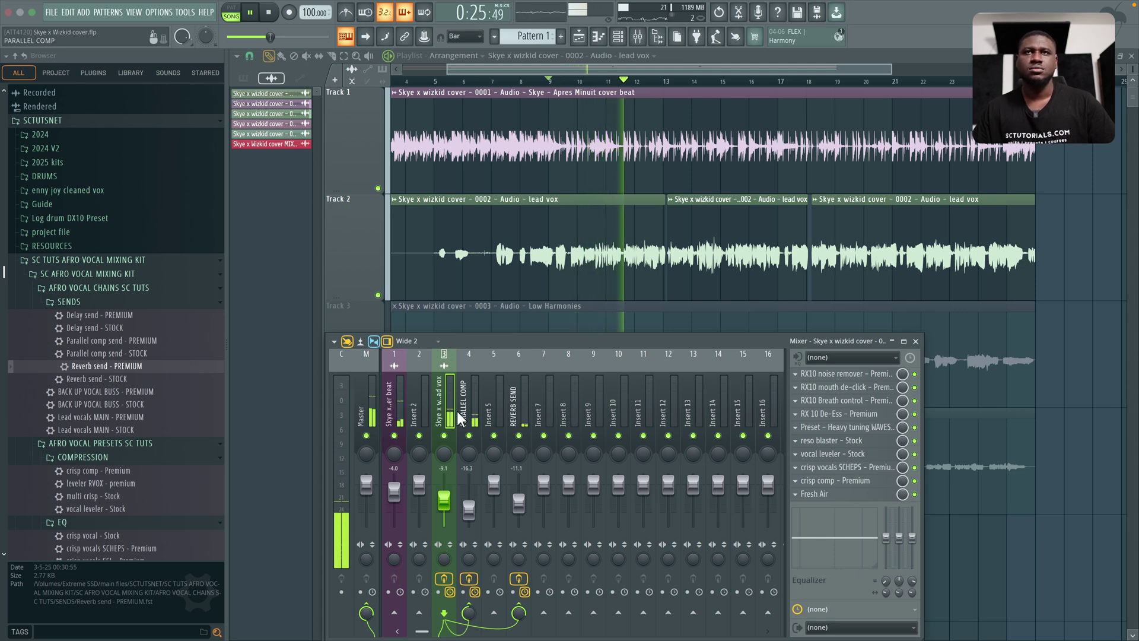
pyautogui.click(514, 406)
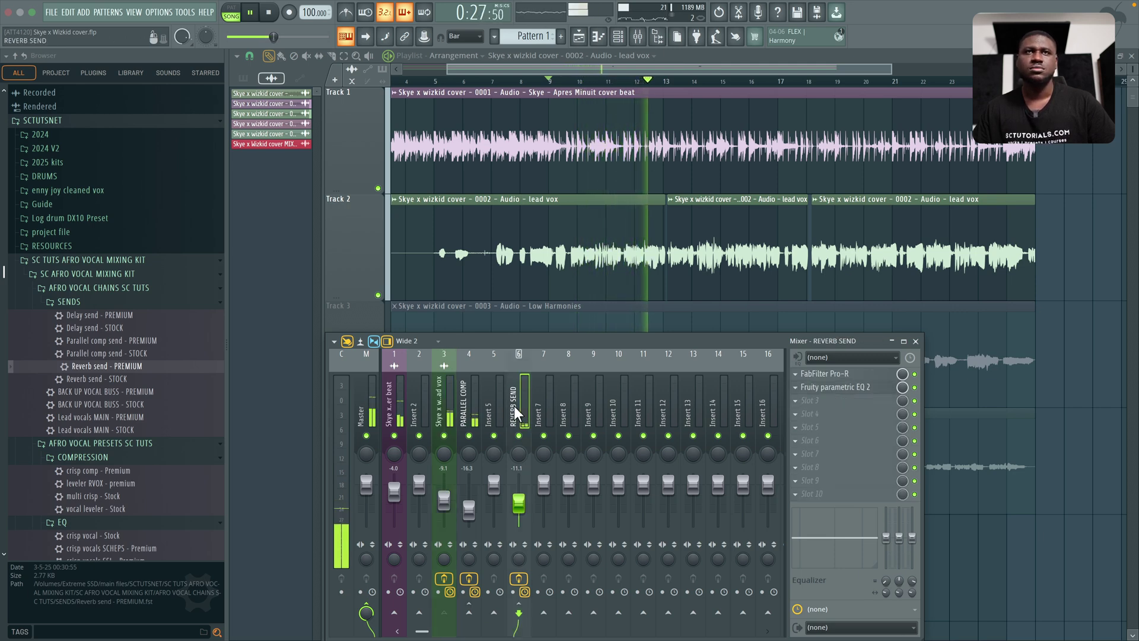
pyautogui.click(446, 399)
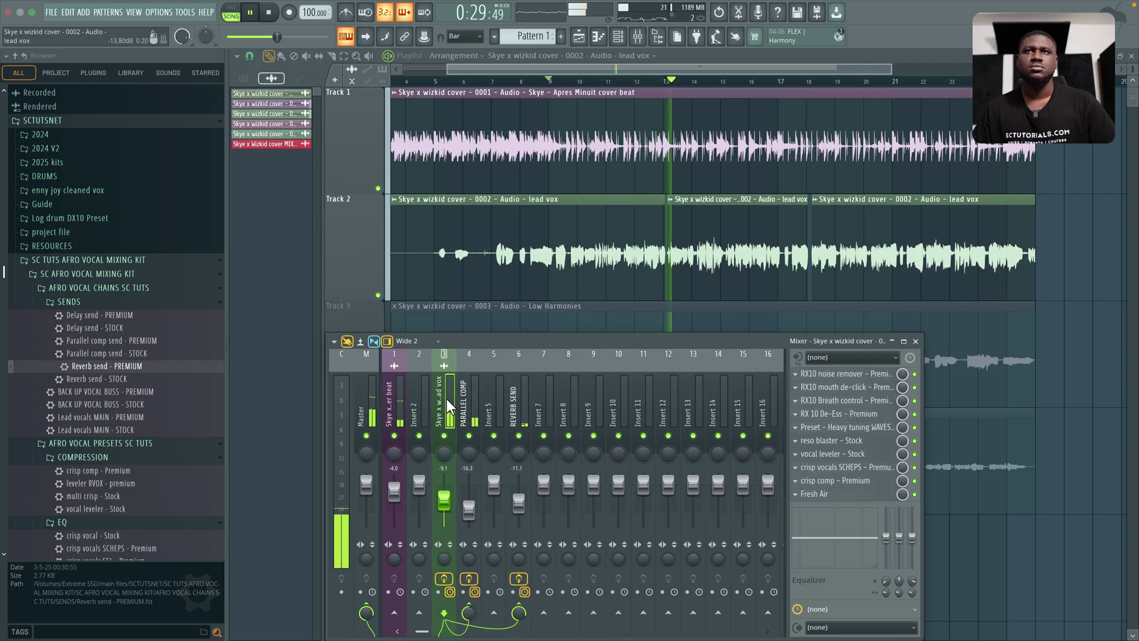
pyautogui.click(514, 401)
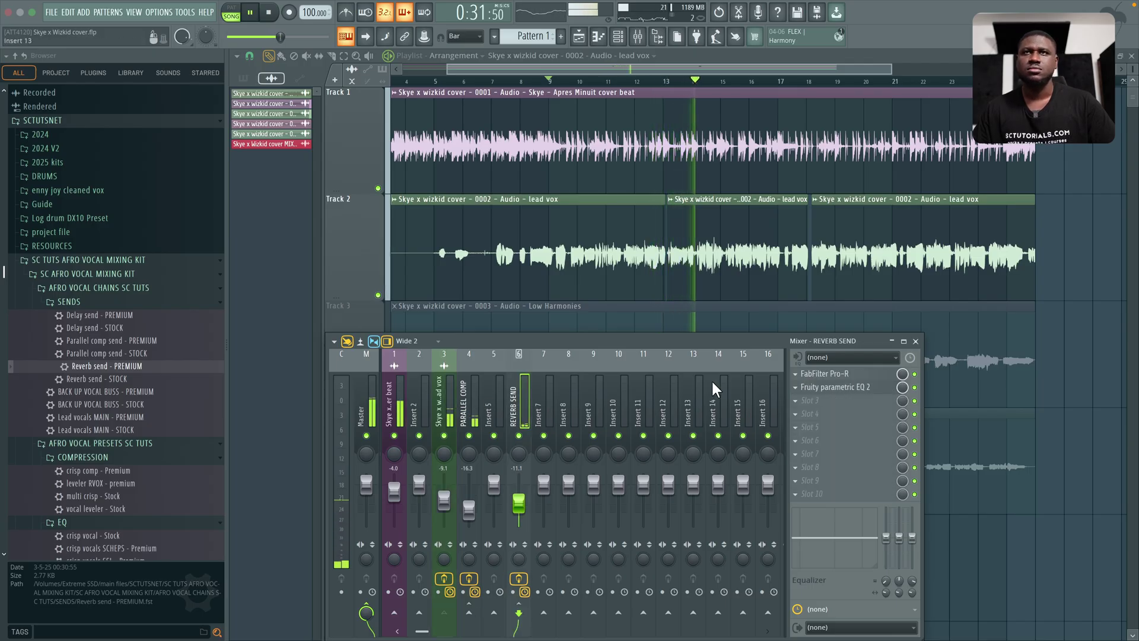
pyautogui.press('space')
# Step: Check the REVERB SEND's Pro-R and Fruity Parametric EQ 2, then save the project
pyautogui.click(846, 374)
pyautogui.moveTo(571, 252); pyautogui.dragTo(550, 220)
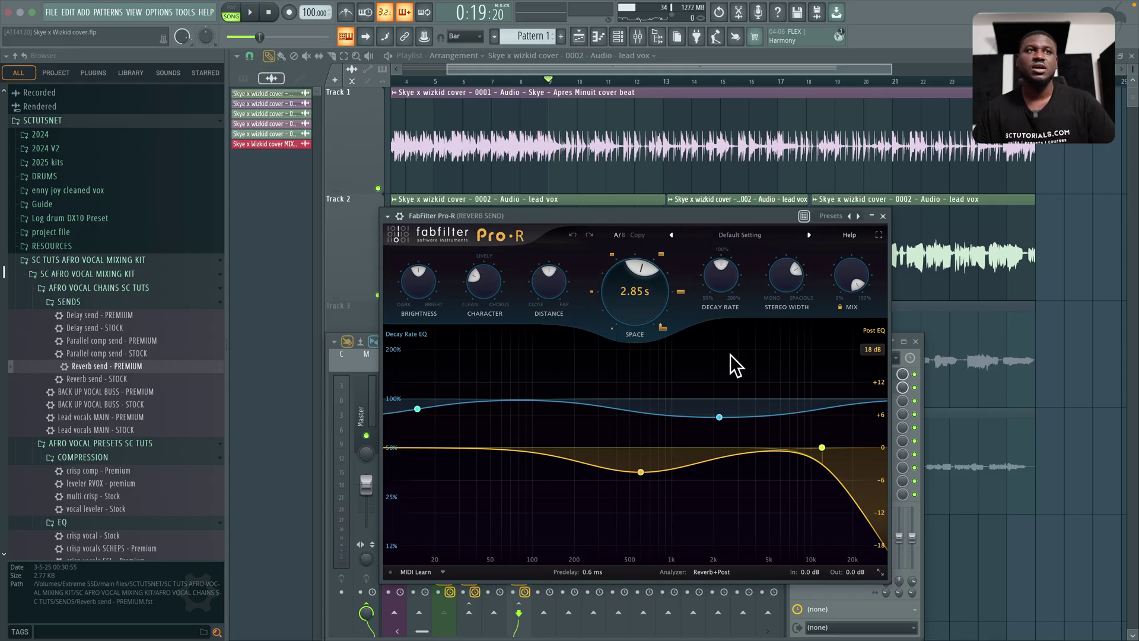
pyautogui.scroll(2, 98, 384)
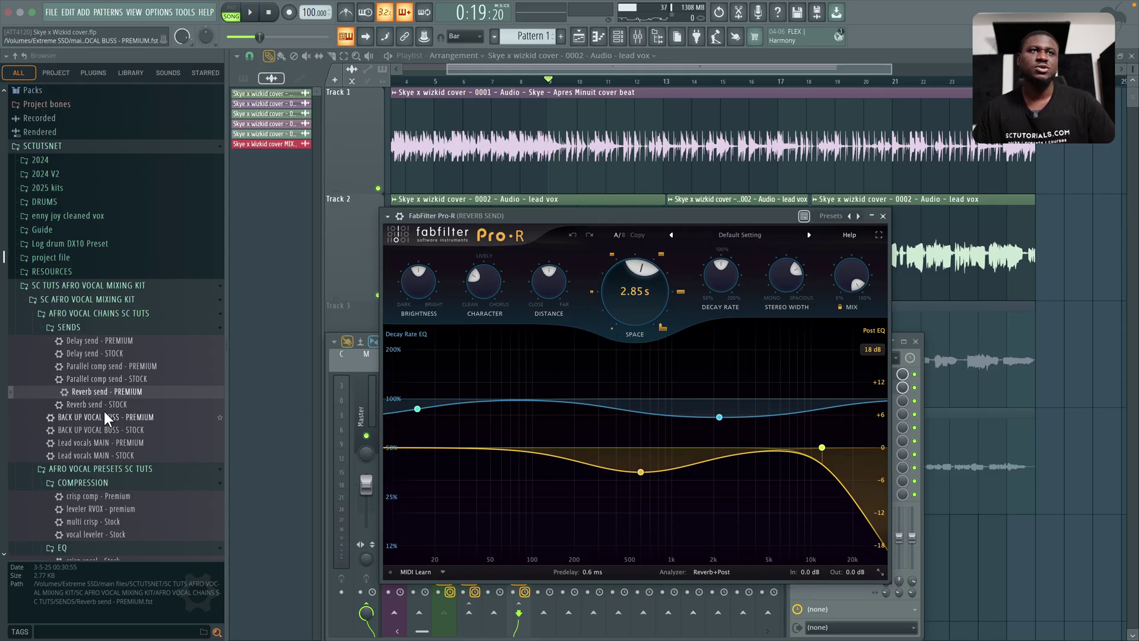
pyautogui.click(883, 215)
pyautogui.click(831, 387)
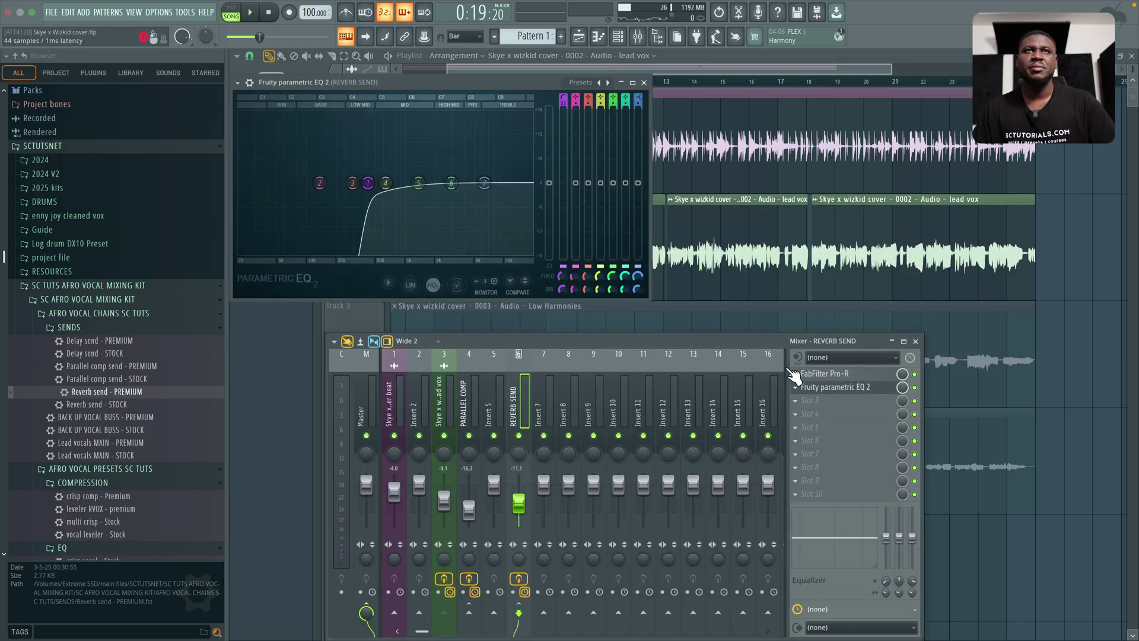
pyautogui.press('space')
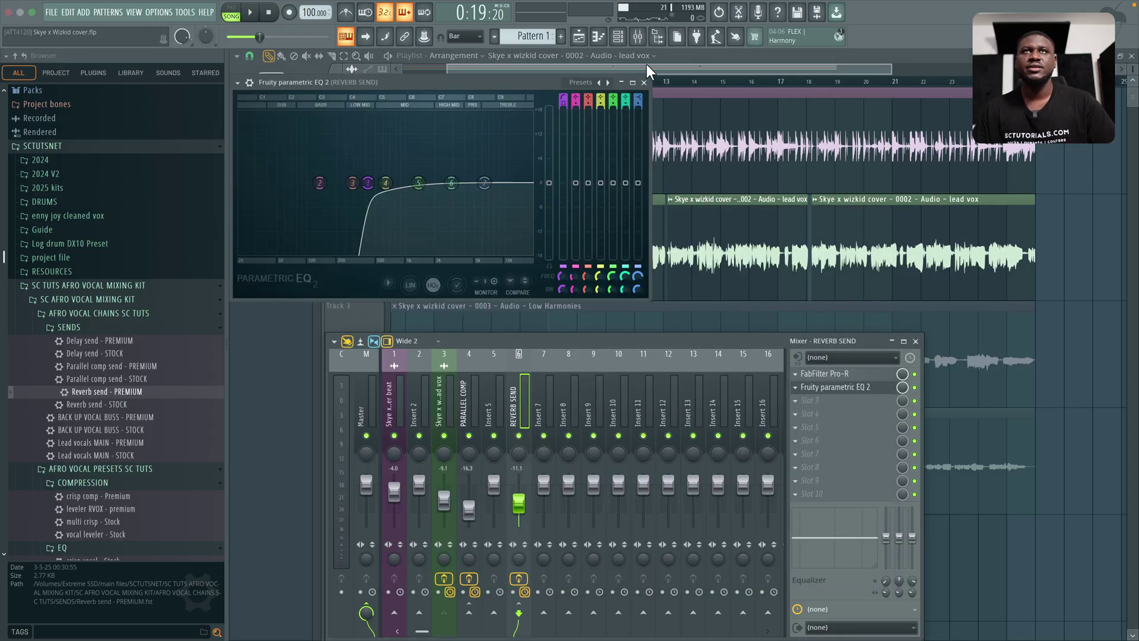
pyautogui.click(475, 318)
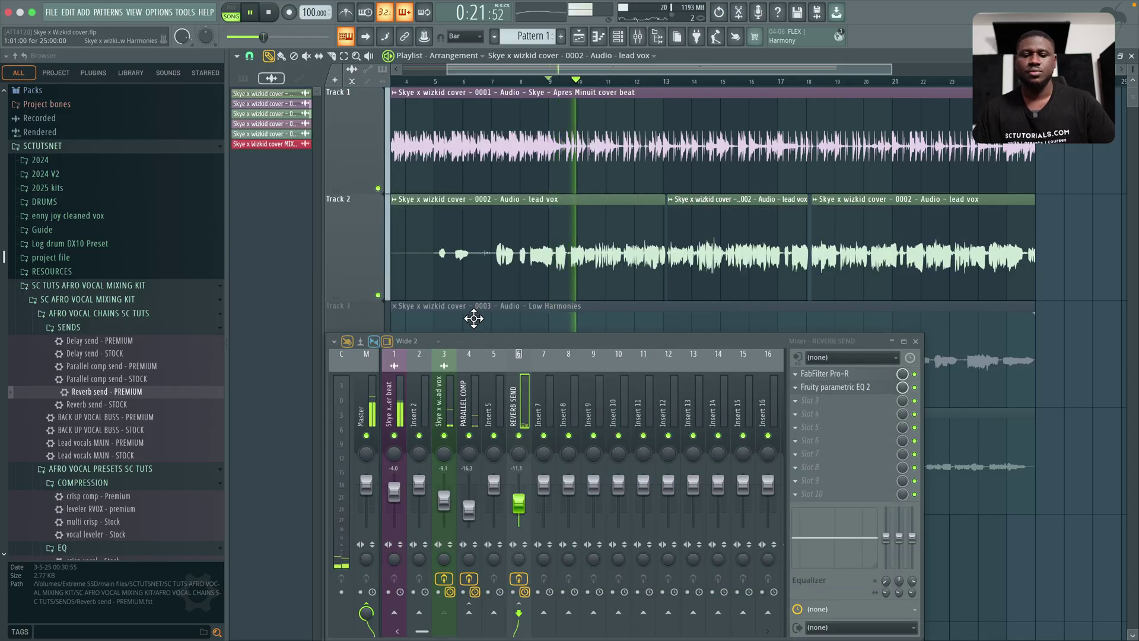
pyautogui.press('super+s')
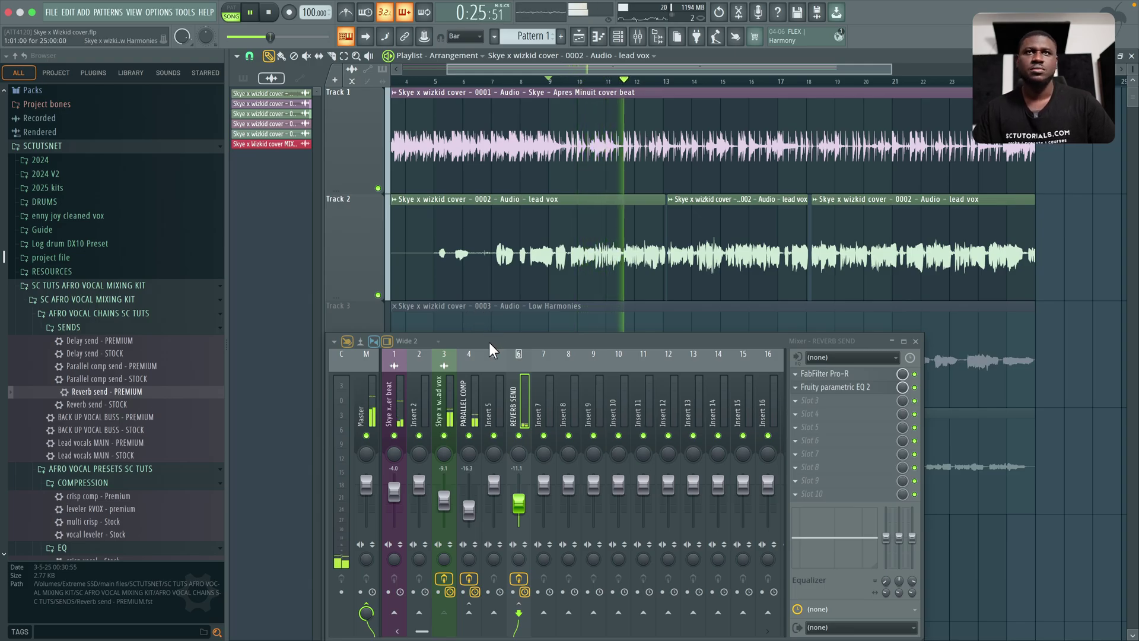
pyautogui.press('space')
# Step: Ease the lead vox reverb send down to about 76% while listening
pyautogui.click(444, 393)
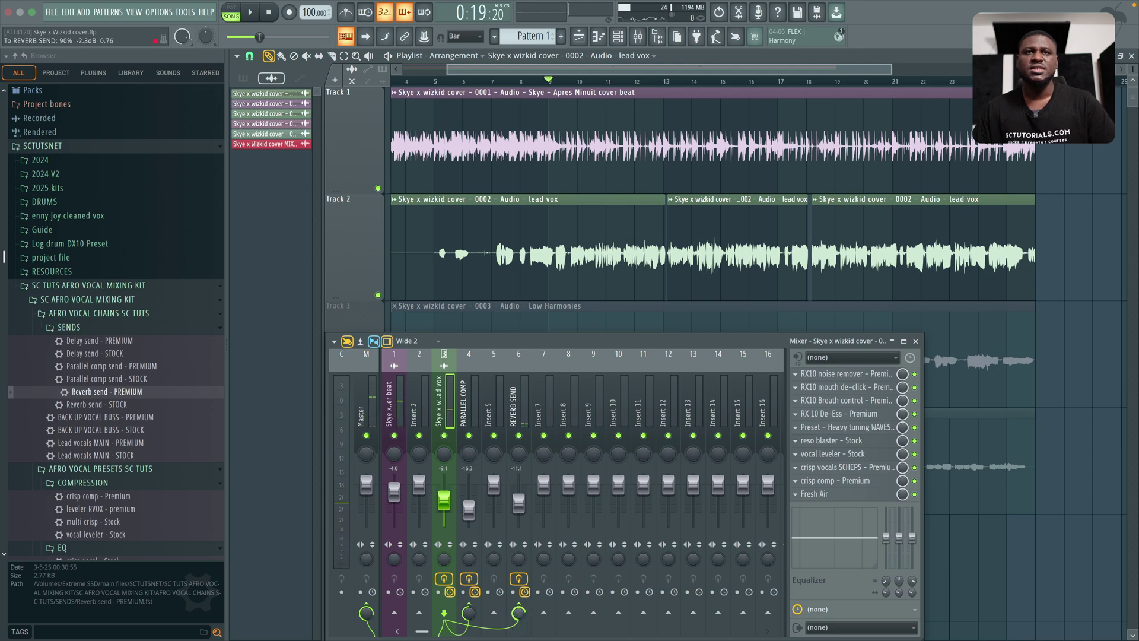
pyautogui.press('space')
pyautogui.moveTo(519, 612); pyautogui.dragTo(514, 615)
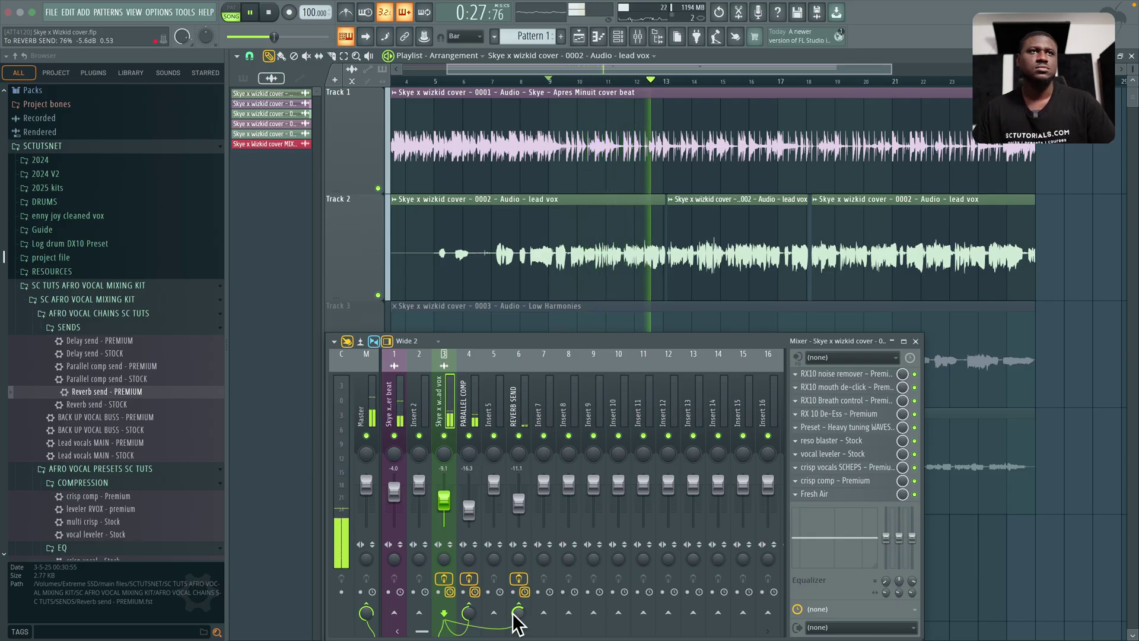
pyautogui.press('space')
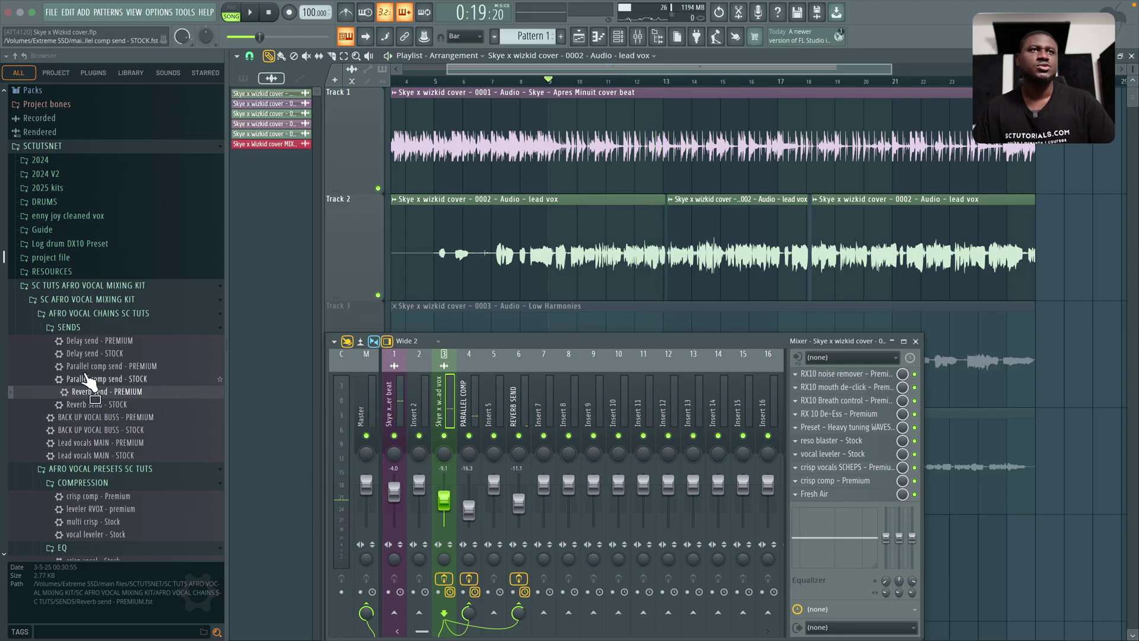
pyautogui.click(84, 339)
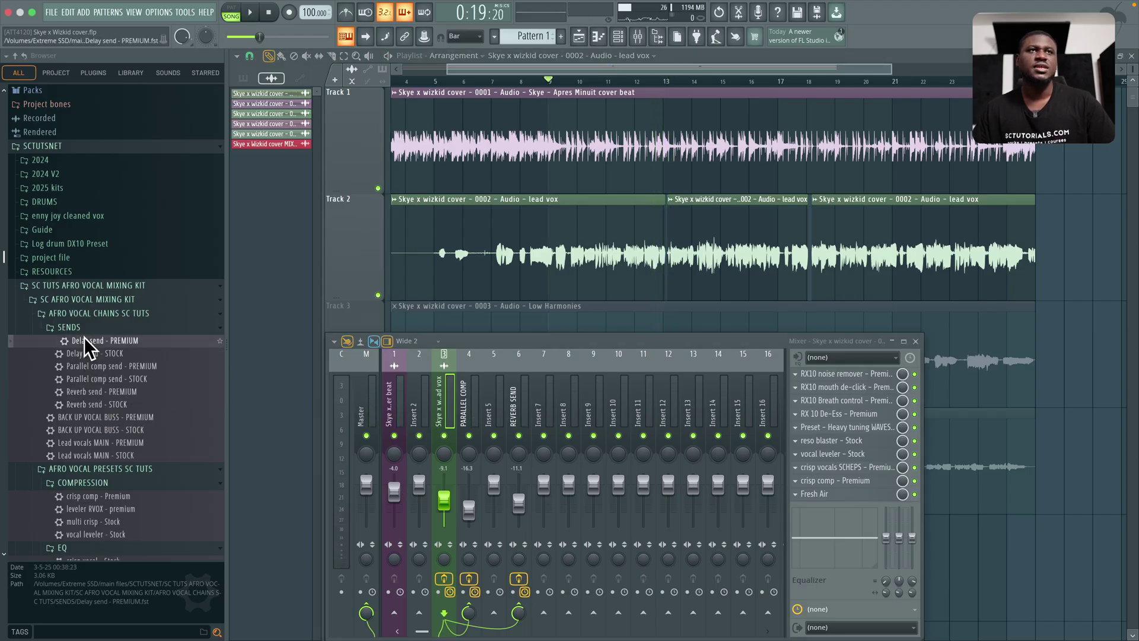
pyautogui.click(84, 353)
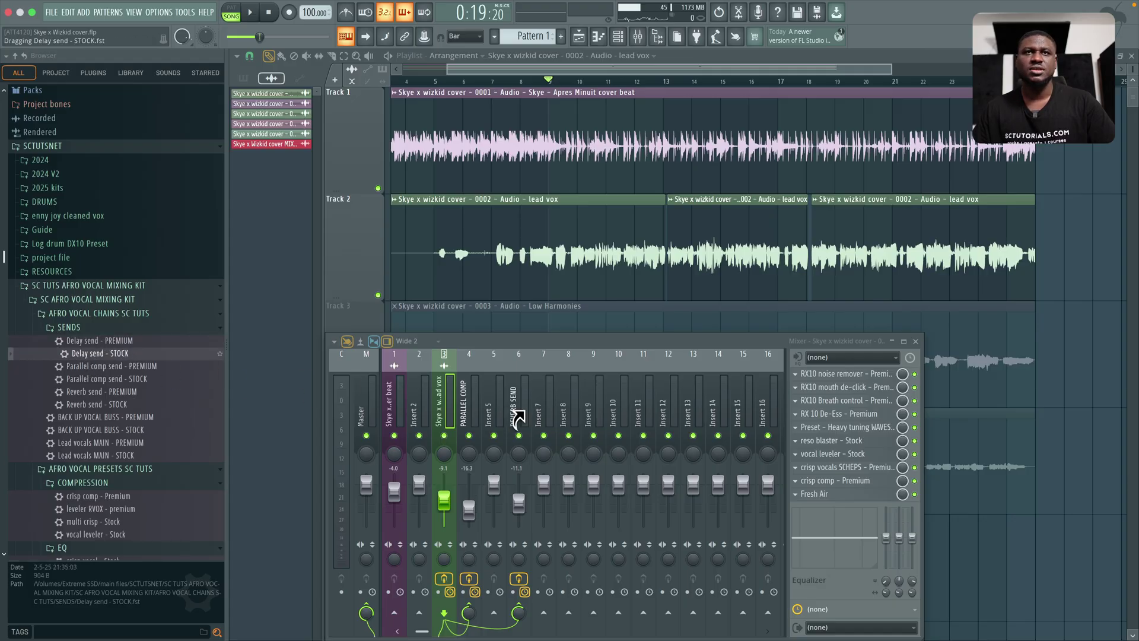
pyautogui.moveTo(541, 416); pyautogui.dragTo(544, 415)
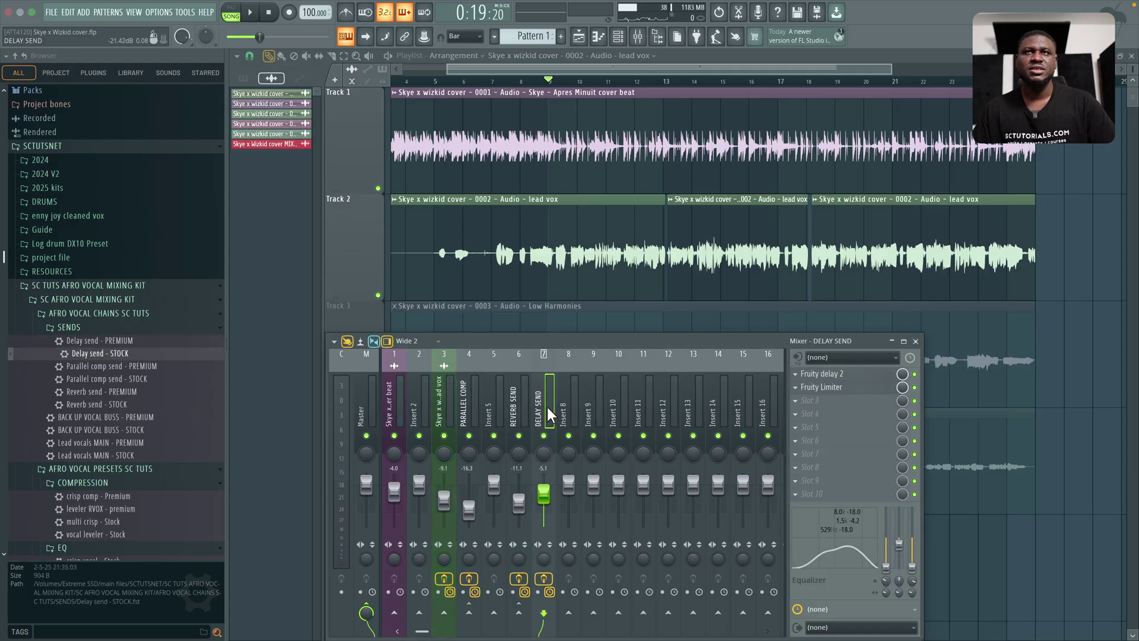
pyautogui.click(856, 374)
pyautogui.click(857, 375)
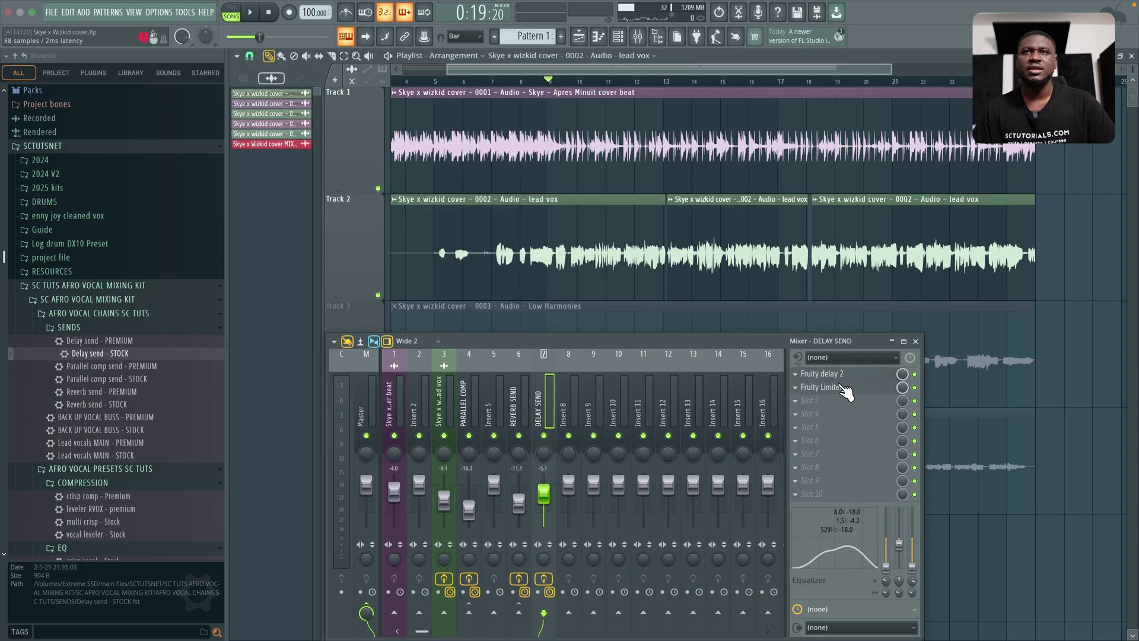
pyautogui.click(843, 388)
pyautogui.click(841, 389)
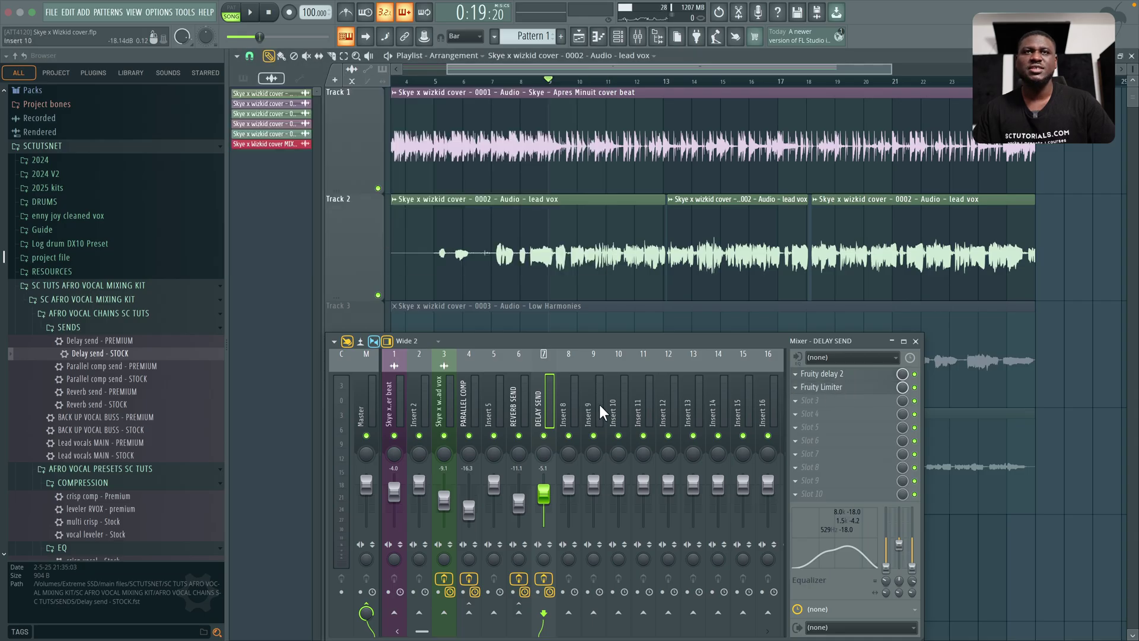
pyautogui.click(441, 393)
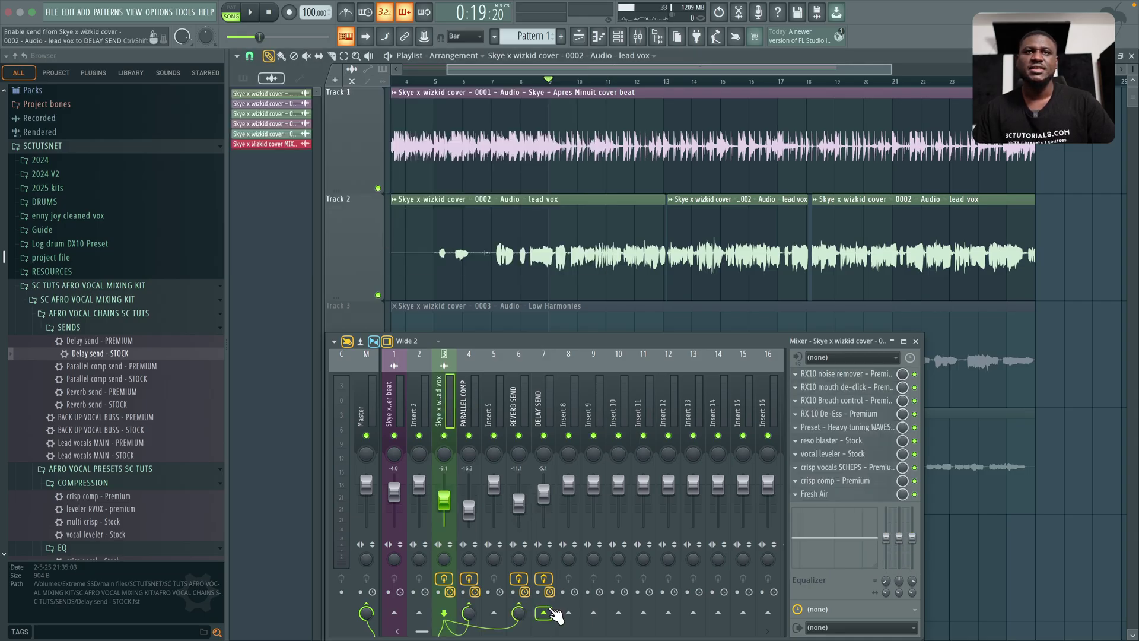
pyautogui.click(545, 408)
pyautogui.click(831, 387)
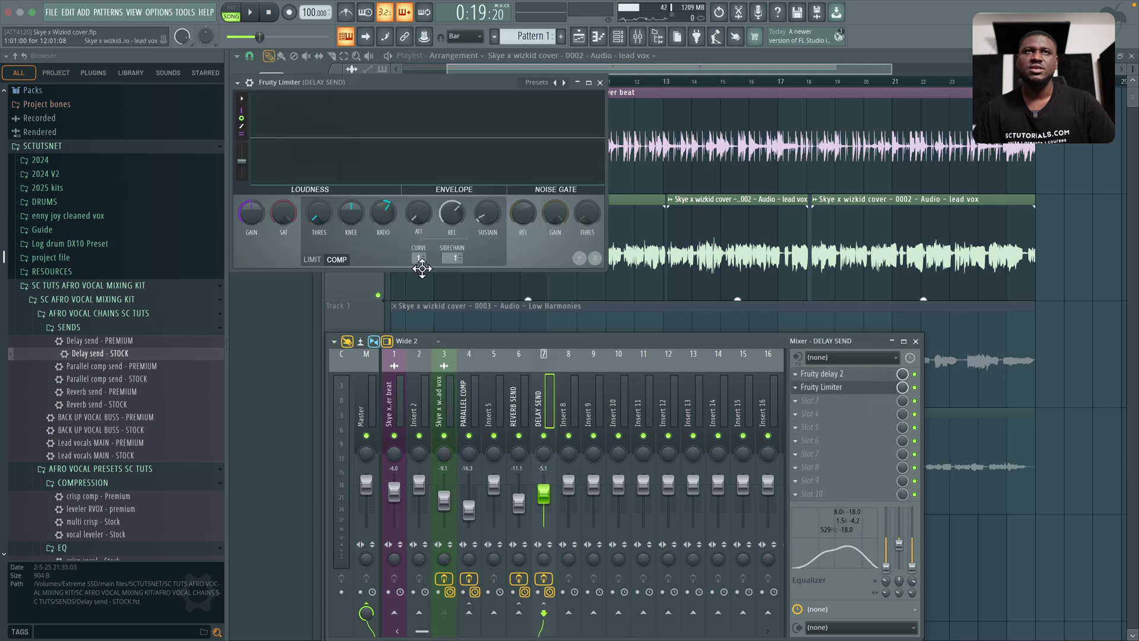
pyautogui.click(600, 83)
pyautogui.press('space')
pyautogui.click(441, 404)
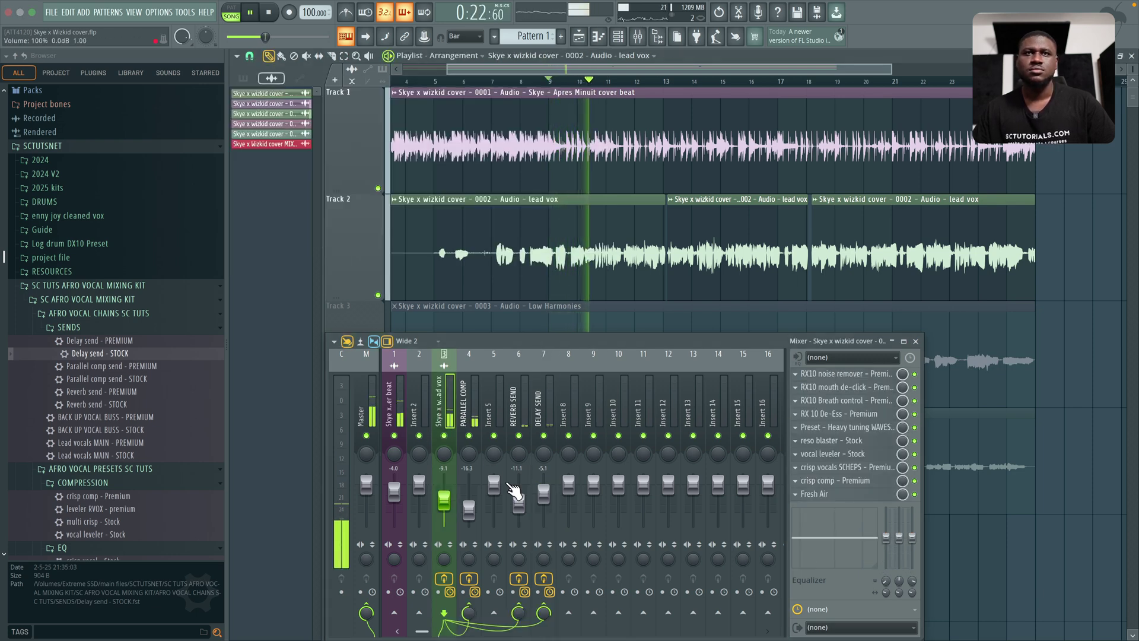
pyautogui.click(540, 400)
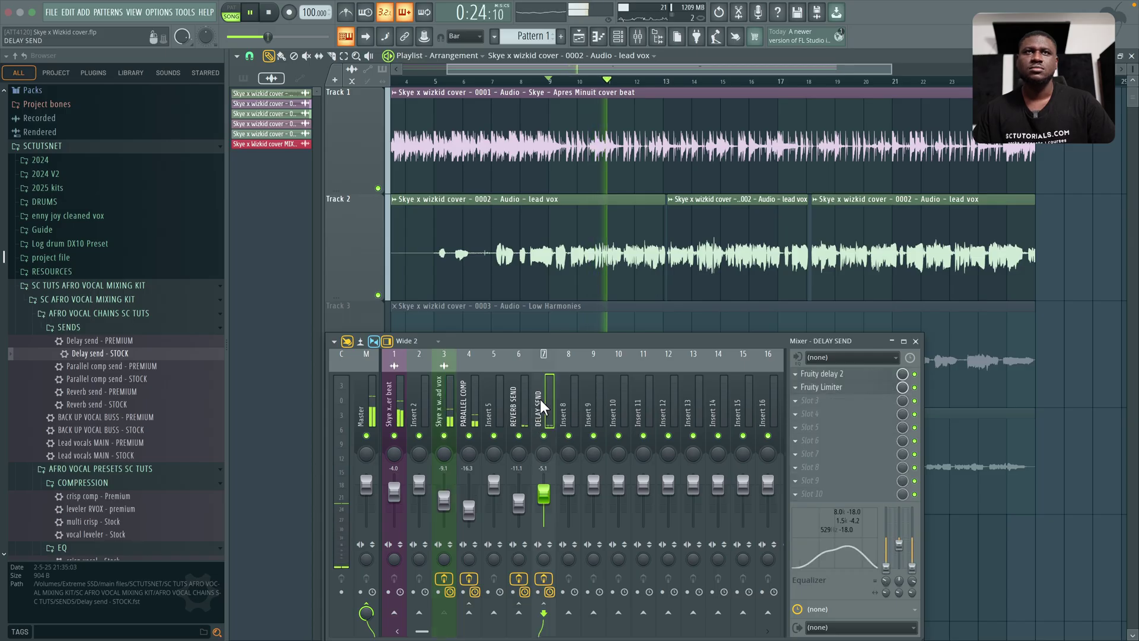
pyautogui.click(446, 406)
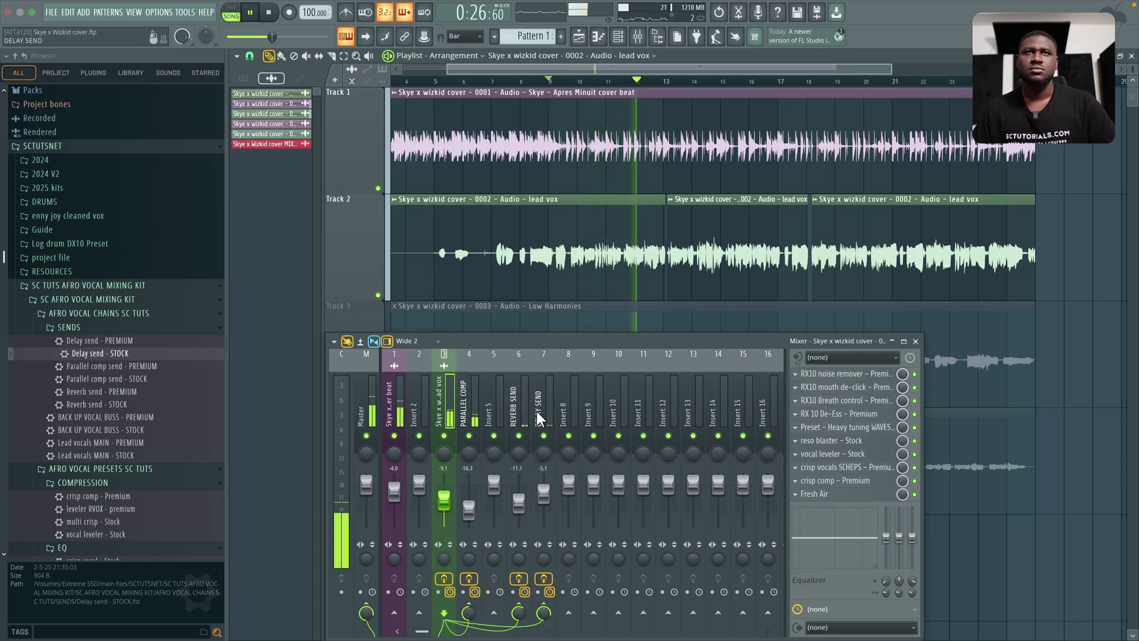
pyautogui.click(539, 407)
pyautogui.press('space')
pyautogui.click(444, 409)
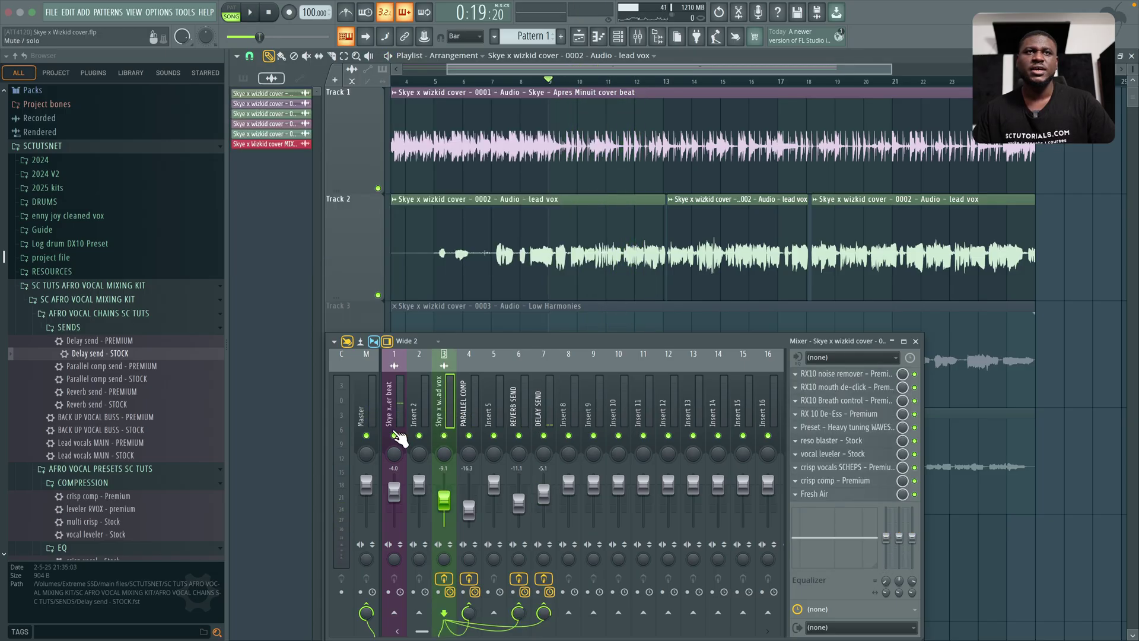
# Step: Unmute the beat on mixer insert 1 and review the DELAY SEND and REVERB SEND chains
pyautogui.press('space')
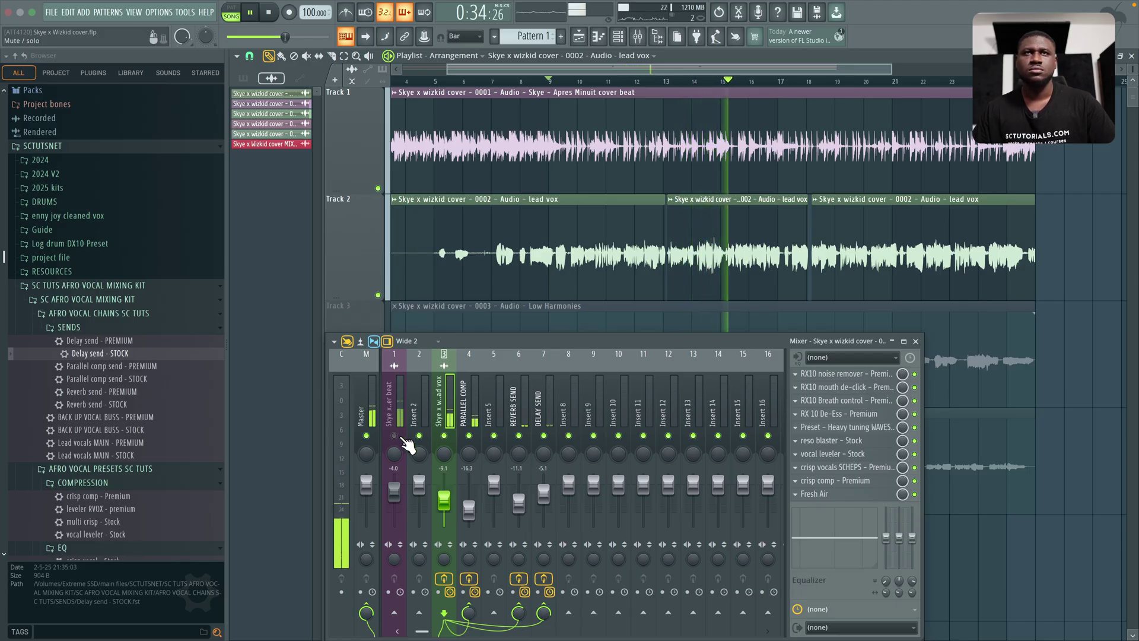
pyautogui.press('space')
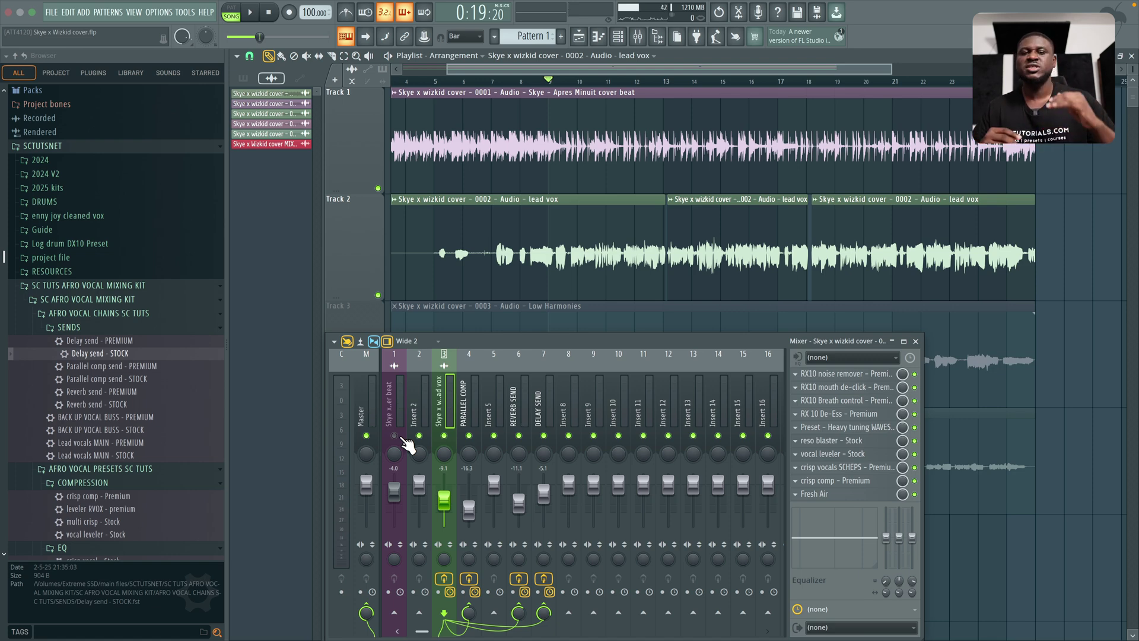
pyautogui.click(540, 415)
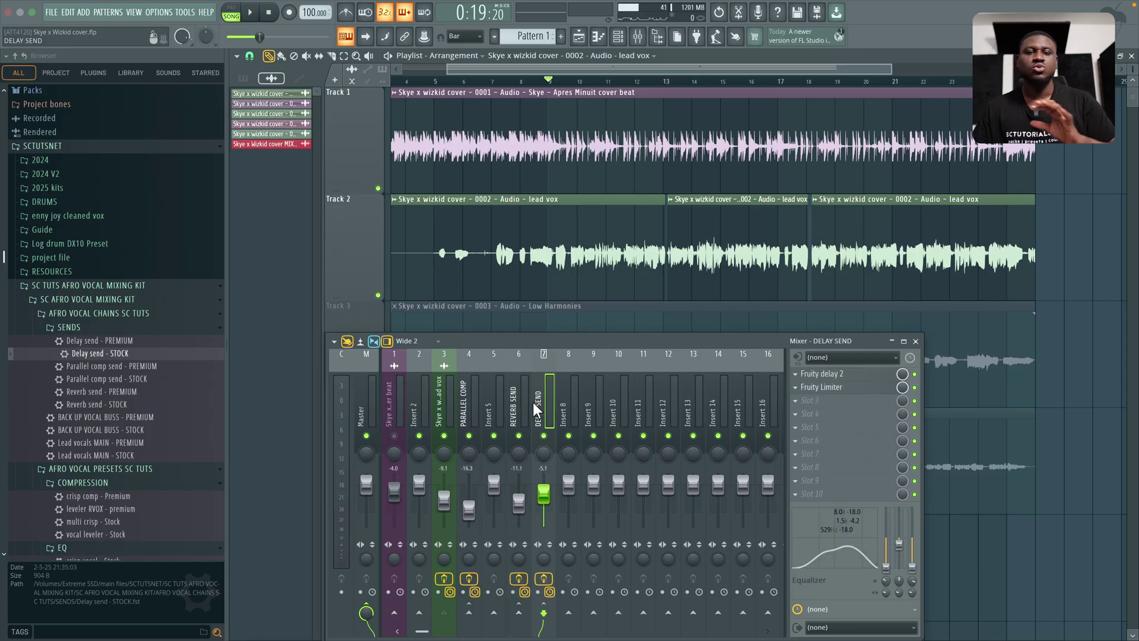
pyautogui.click(394, 436)
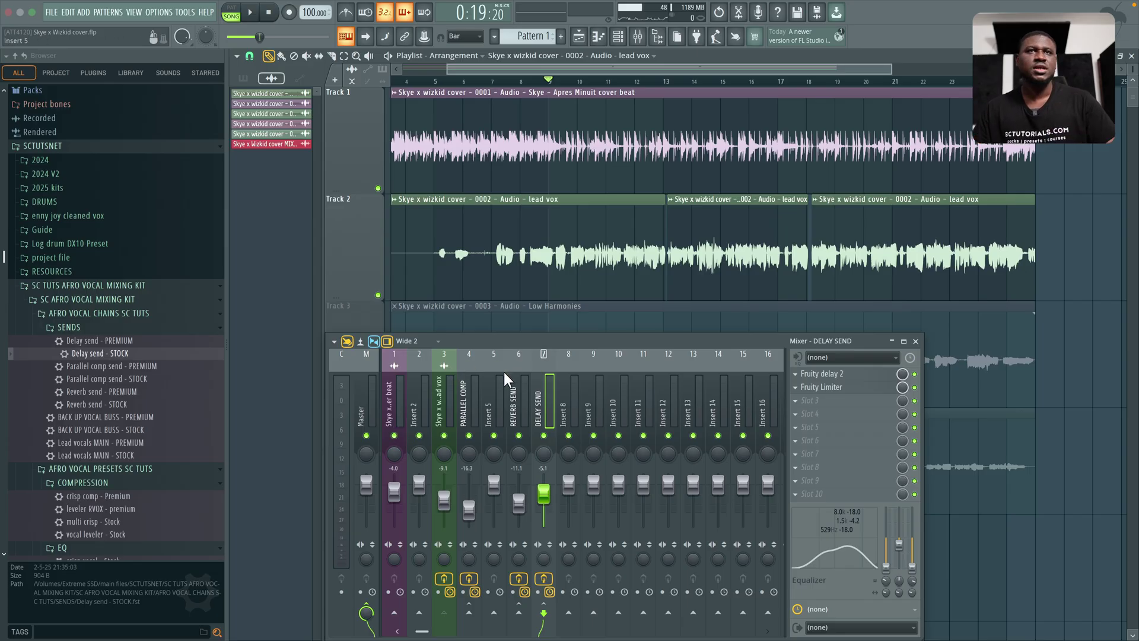
pyautogui.click(522, 391)
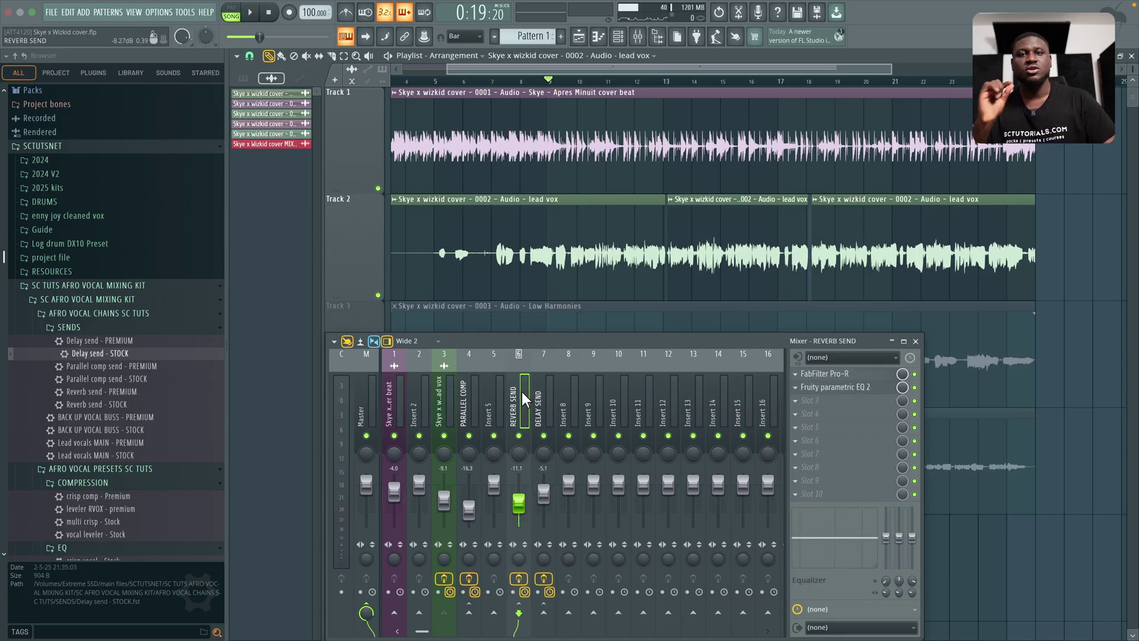
pyautogui.click(454, 415)
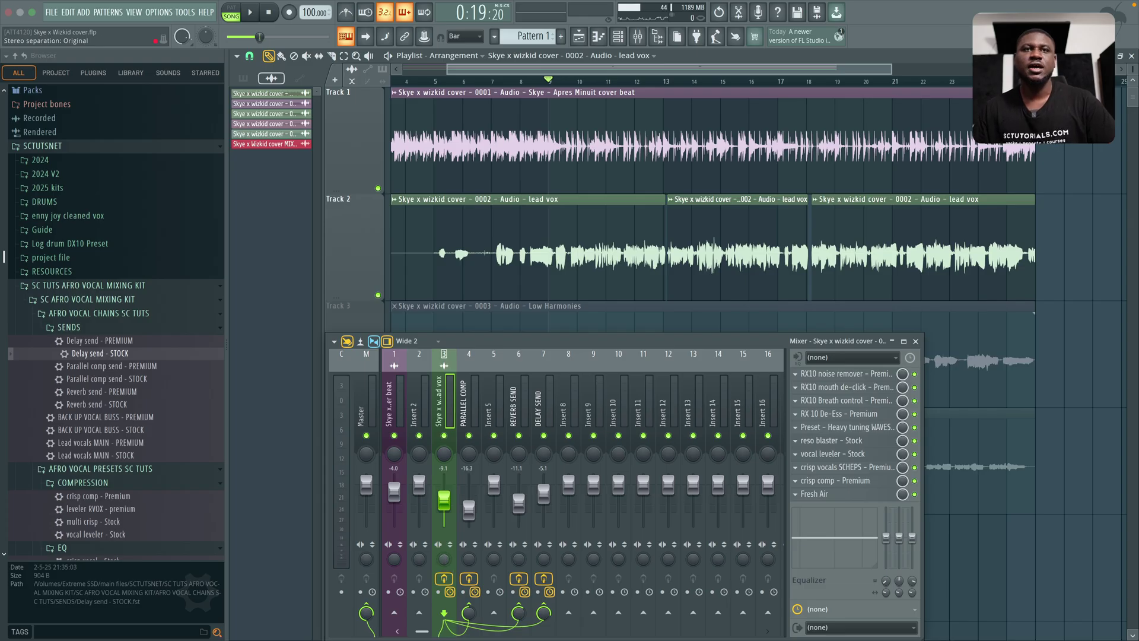
# Step: Try widening the lead vox stereo separation to 47%, then reset it to default
pyautogui.click(409, 341)
pyautogui.click(415, 343)
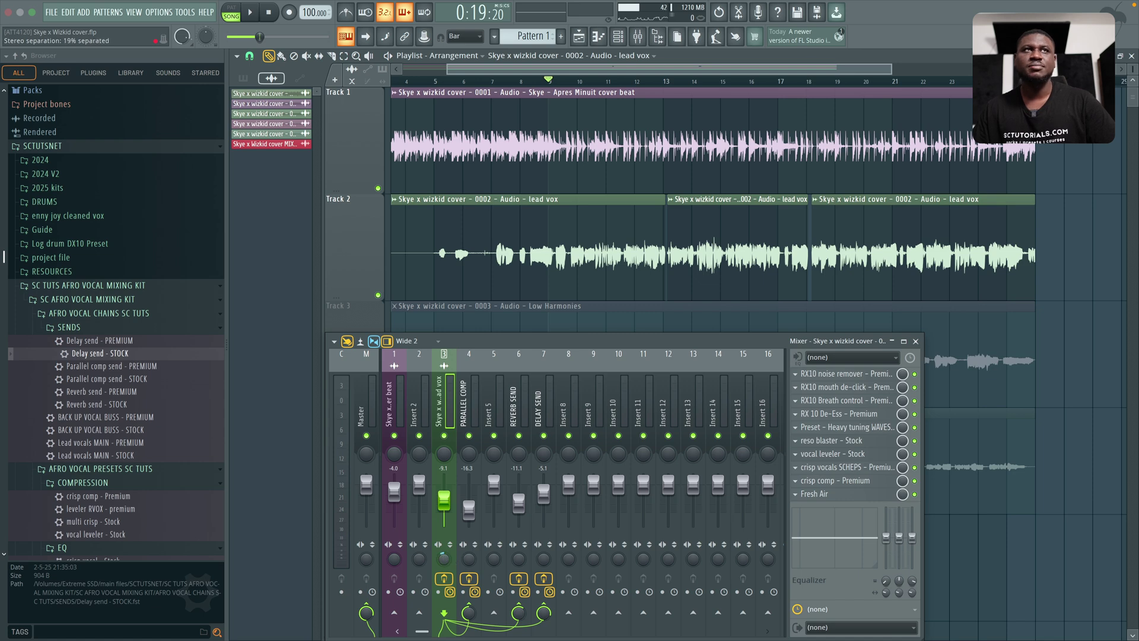
pyautogui.press('space')
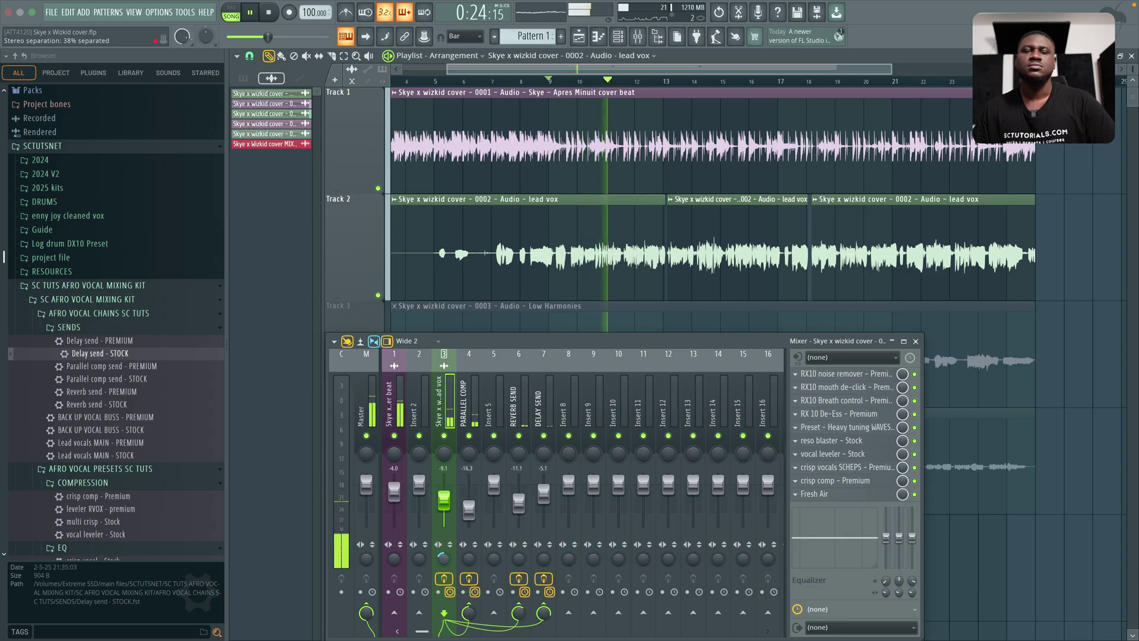
pyautogui.moveTo(442, 557); pyautogui.dragTo(442, 554)
pyautogui.press('space')
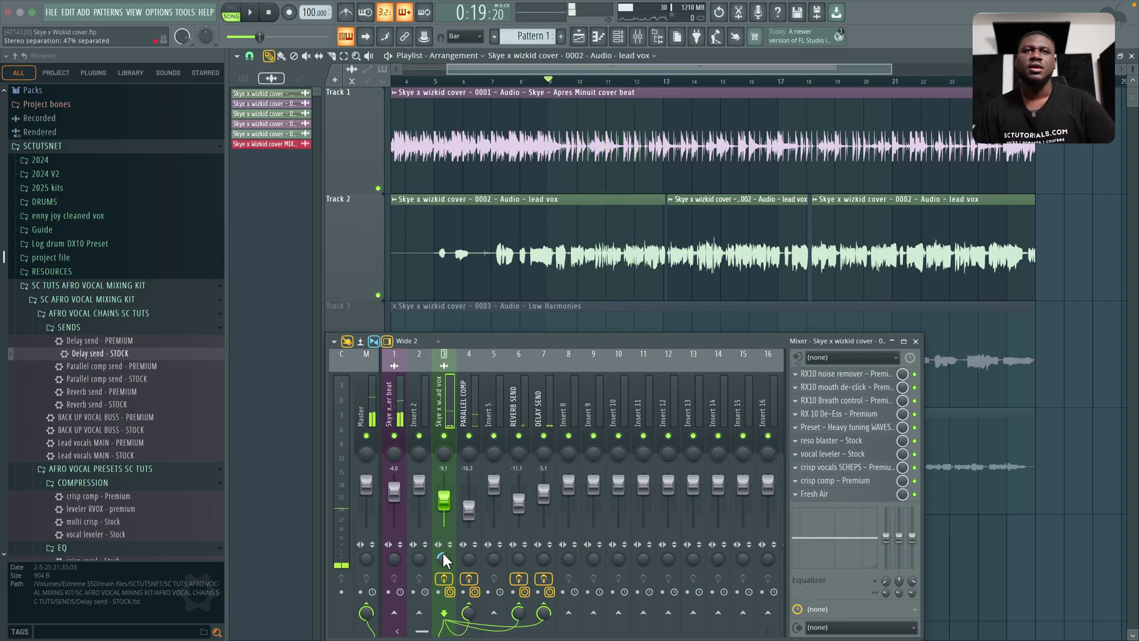
pyautogui.rightClick(442, 553)
pyautogui.click(457, 527)
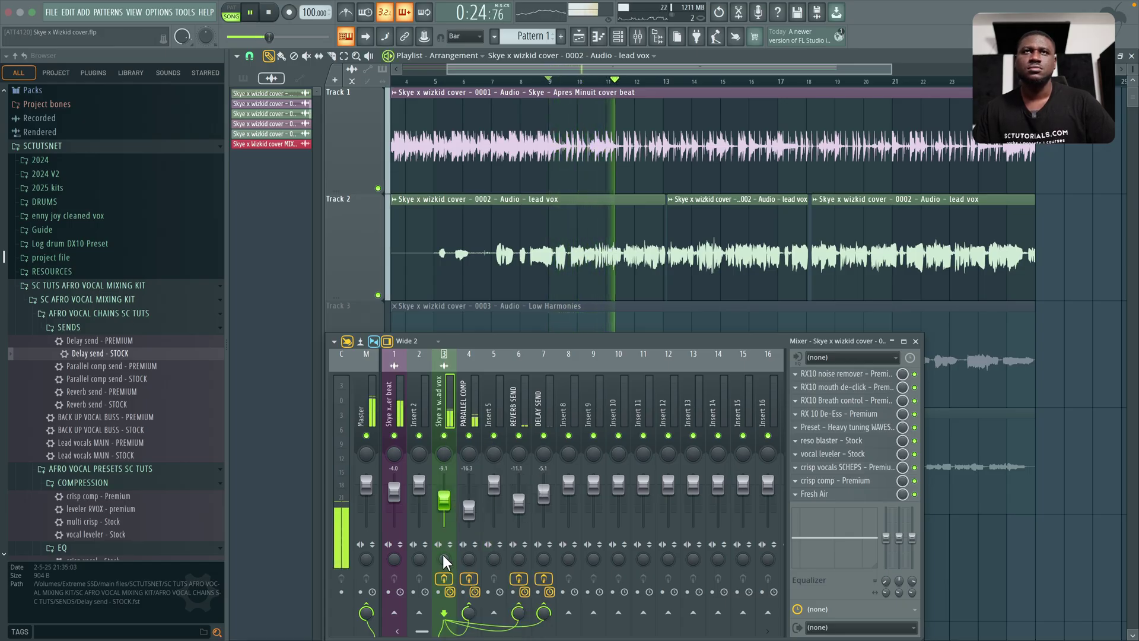
# Step: Set the lead vox stereo separation to 45% and nudge its fader up to about -8.6 dB
pyautogui.press('space')
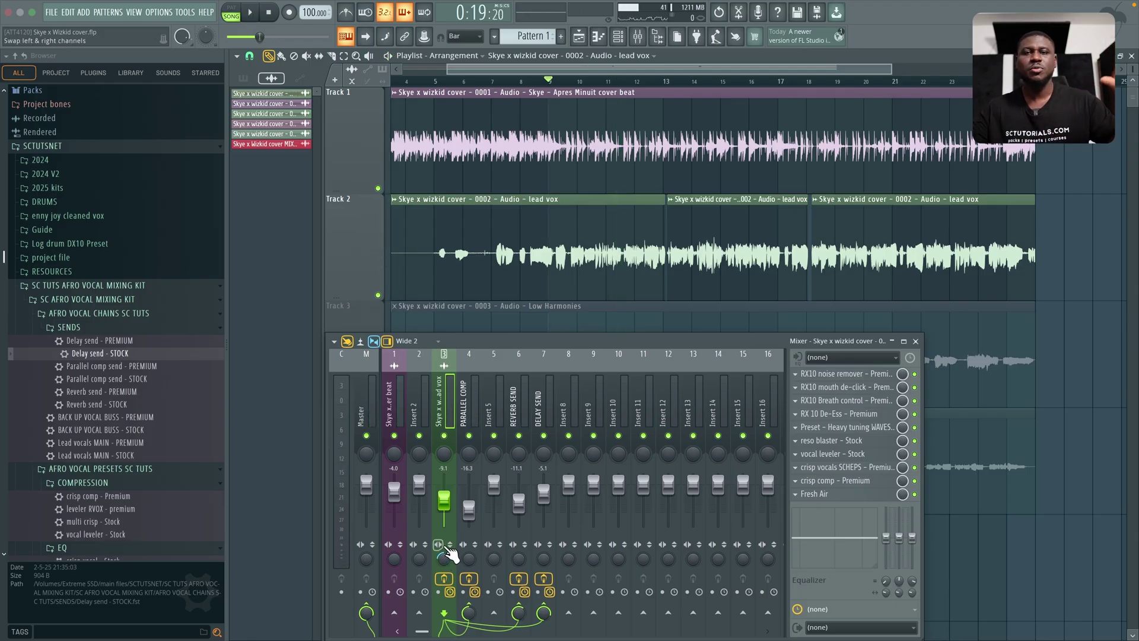
pyautogui.press('space')
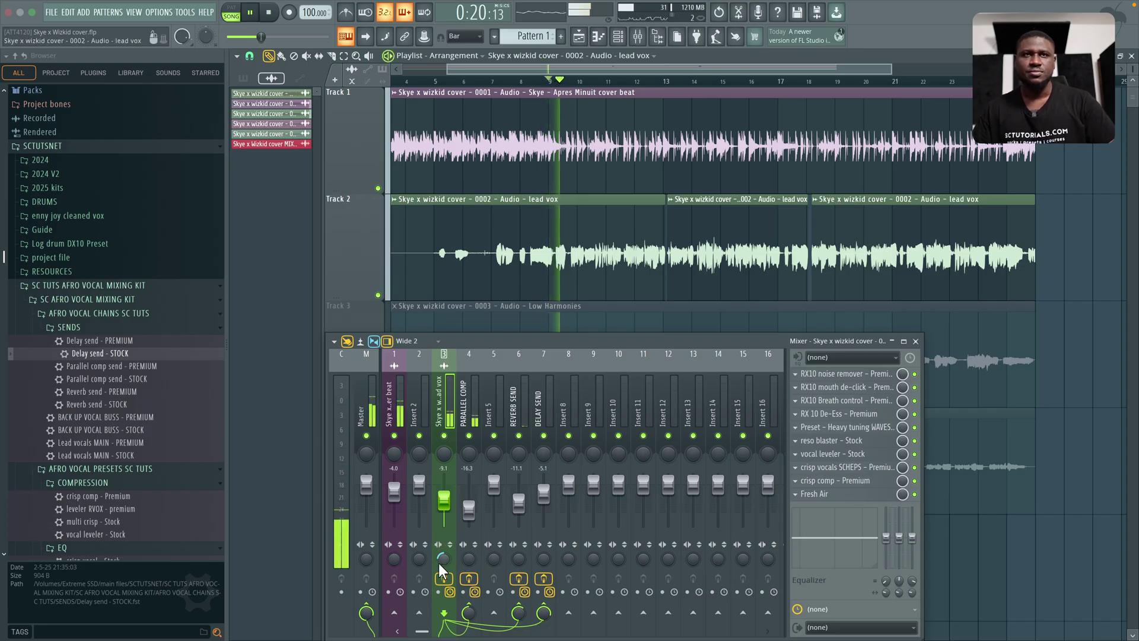
pyautogui.moveTo(439, 564); pyautogui.dragTo(439, 563)
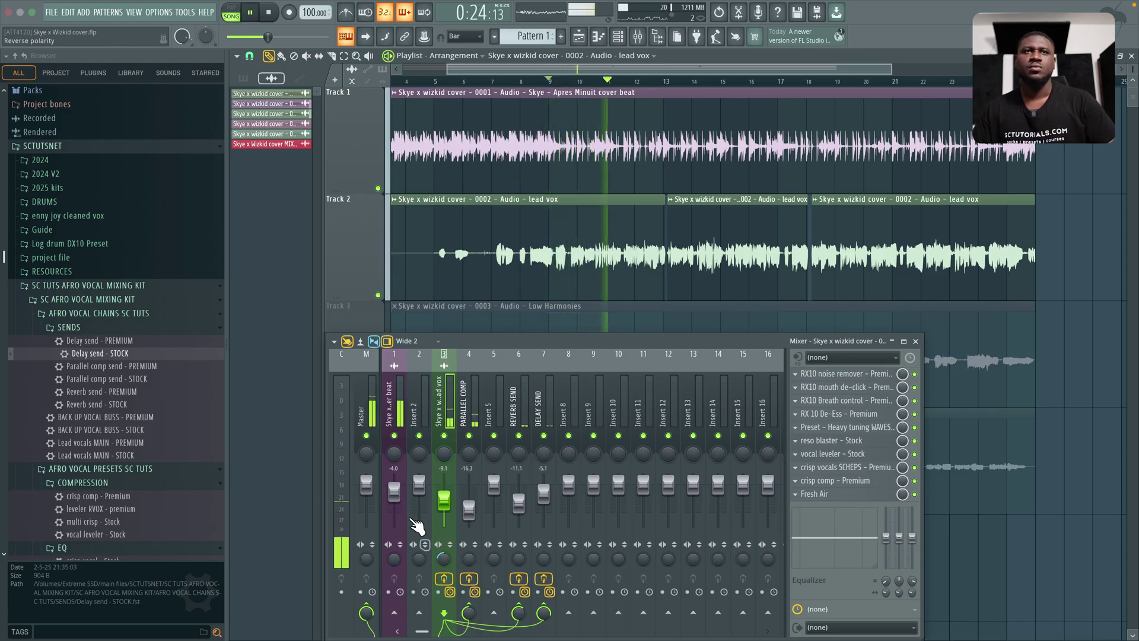
pyautogui.moveTo(444, 502); pyautogui.dragTo(444, 506)
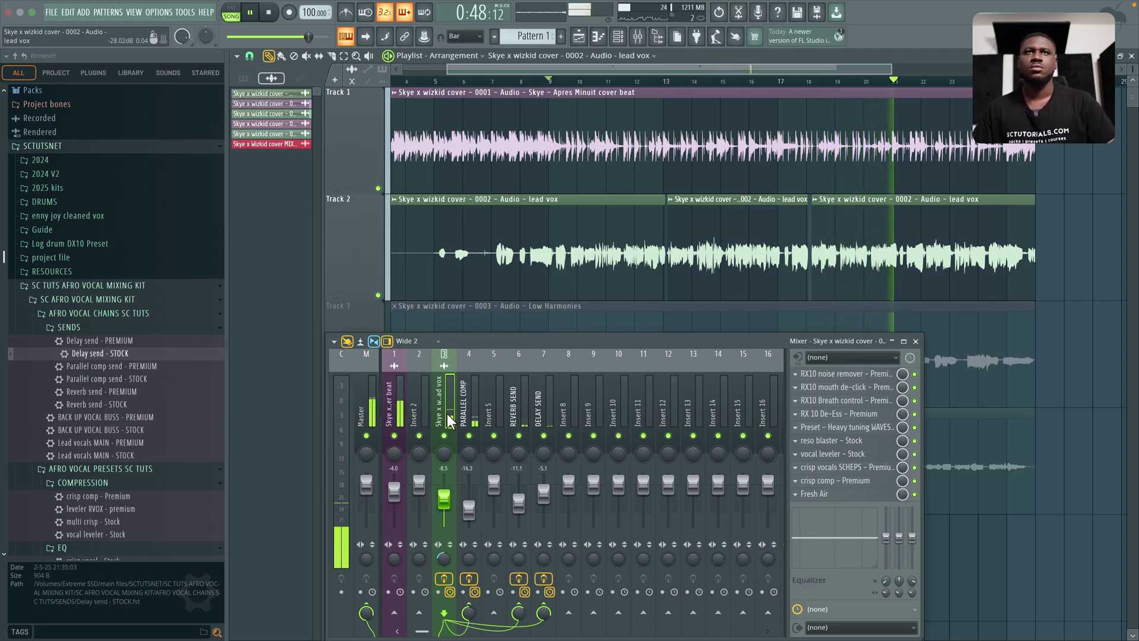
# Step: Restart playback with the Parallel Comp, Reverb Send and Delay Send channels muted to hear the dry vocal
pyautogui.press('space')
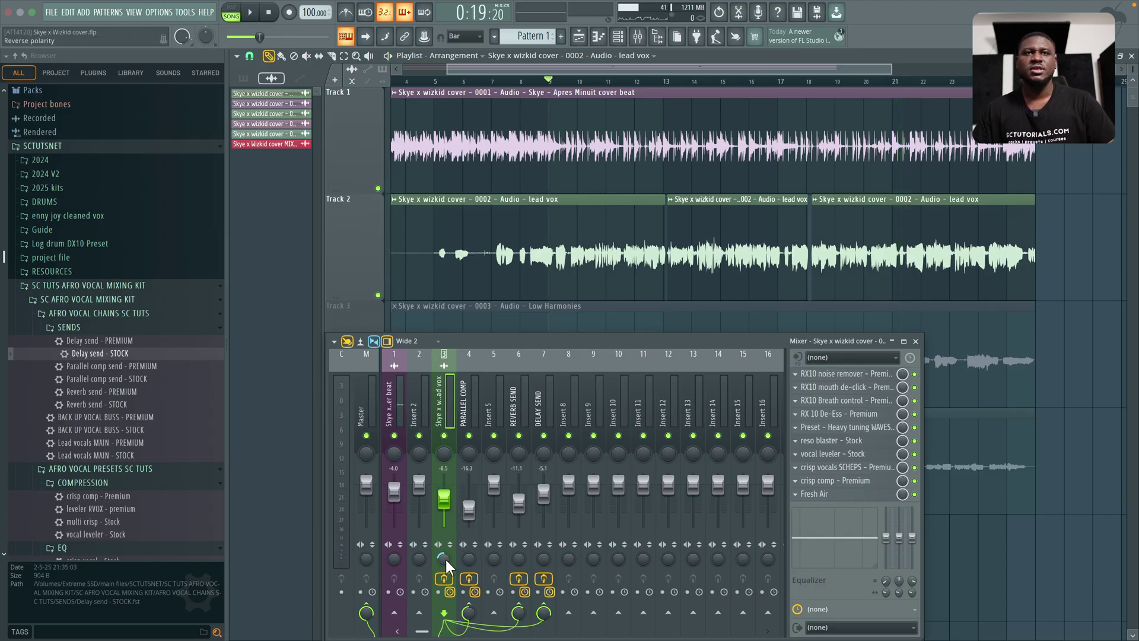
pyautogui.press('space')
pyautogui.click(469, 436)
pyautogui.click(518, 436)
pyautogui.click(544, 435)
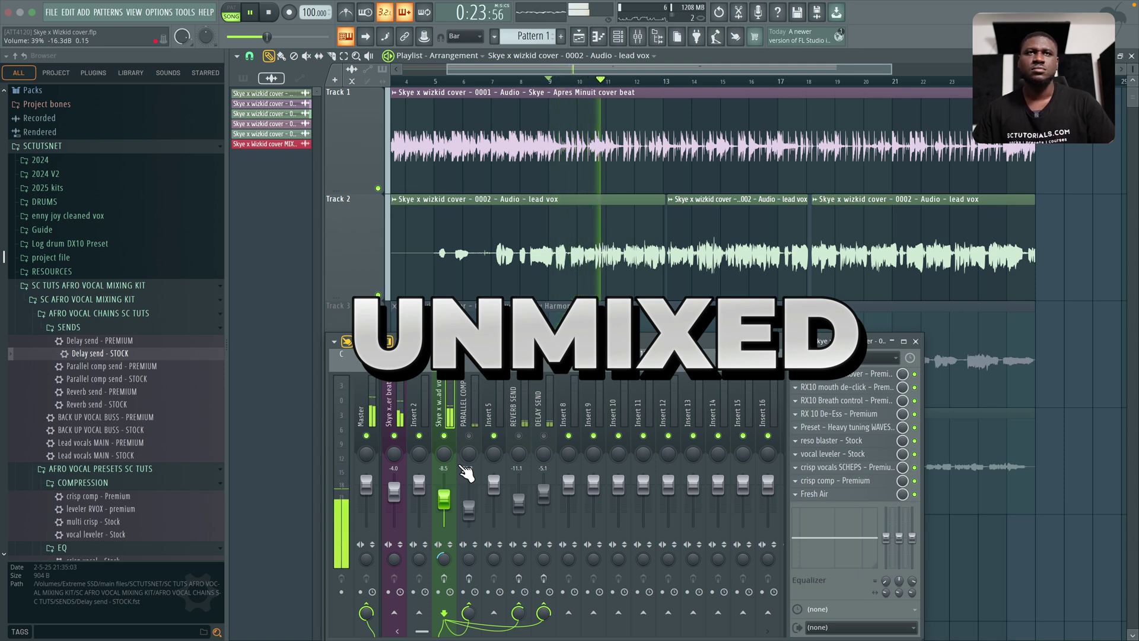
# Step: Unmute the three send channels to hear the full mix, mute them again, then stop playback
pyautogui.click(469, 436)
pyautogui.click(518, 436)
pyautogui.click(543, 436)
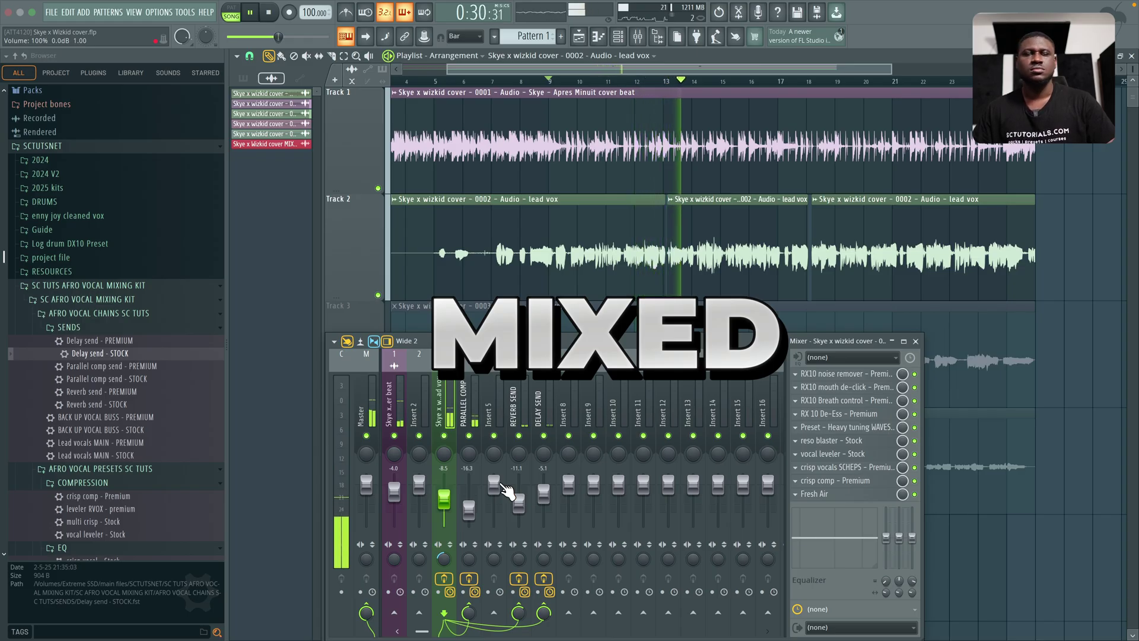
pyautogui.click(544, 436)
pyautogui.click(518, 436)
pyautogui.click(468, 435)
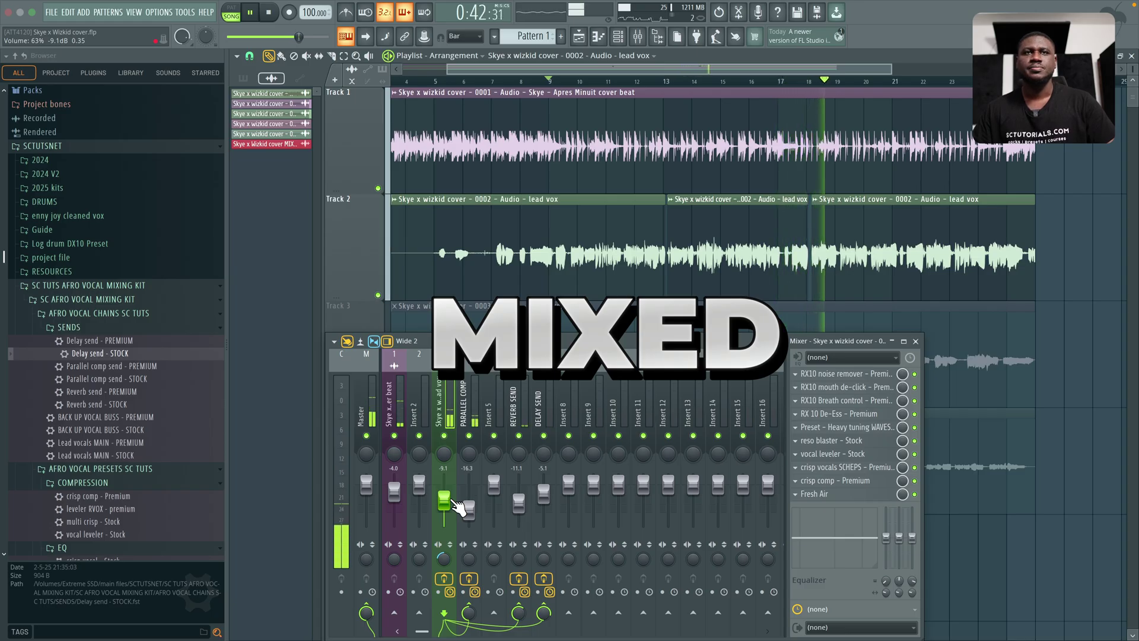
pyautogui.press('space')
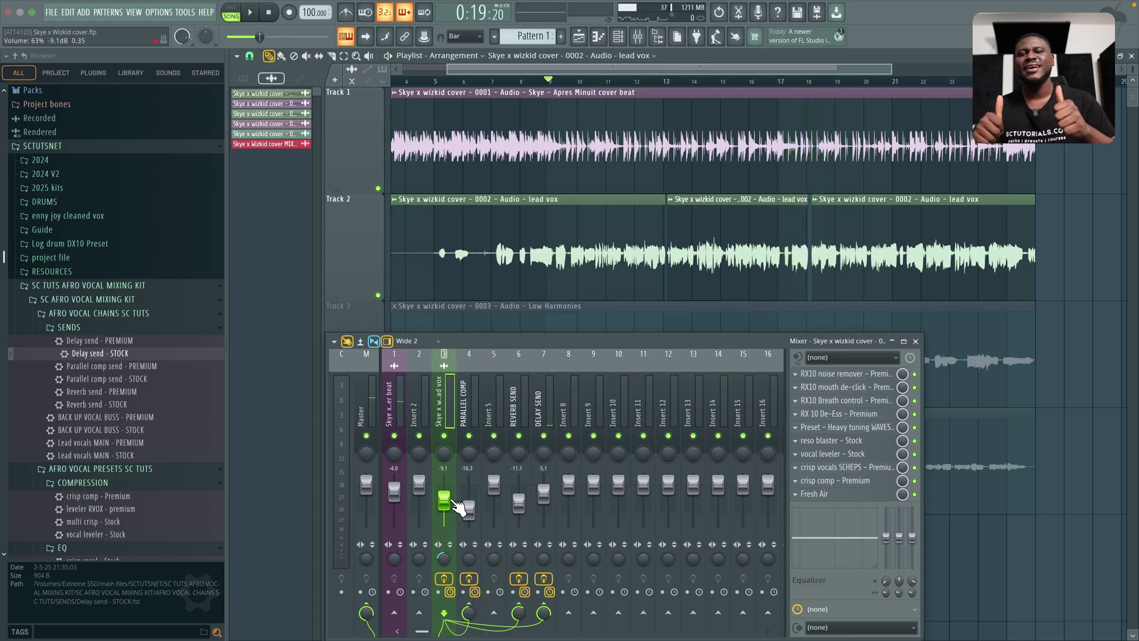